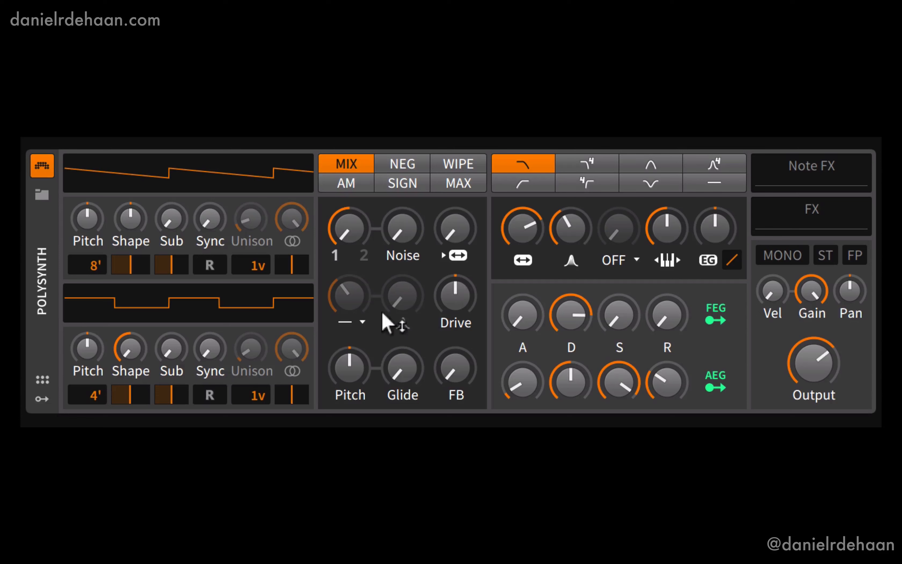
- Show the Polysynth's modulator slots and insert an LFO modulator into the first one
{"action": "left_click", "coordinate": [34, 400]}
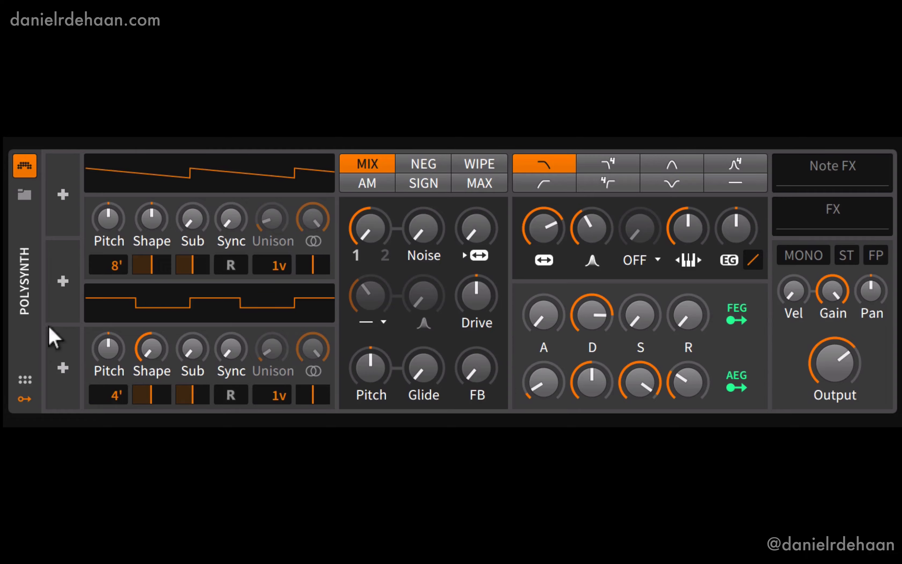
{"action": "left_click", "coordinate": [52, 200]}
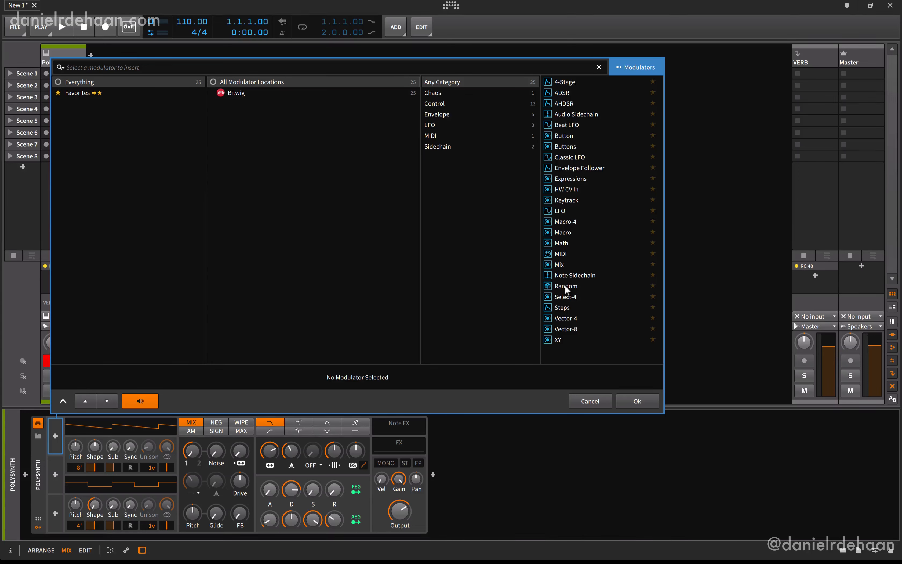
{"action": "left_click", "coordinate": [561, 211]}
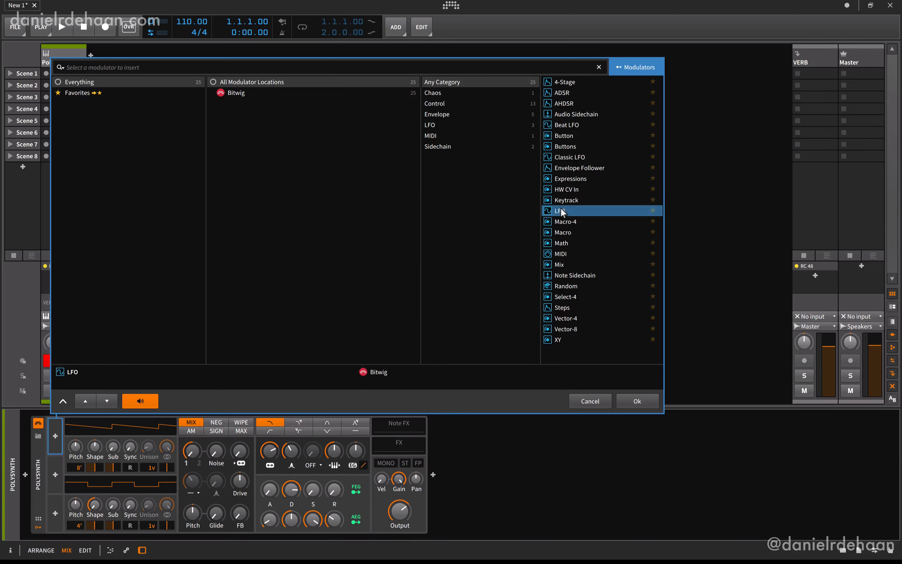
{"action": "left_click", "coordinate": [637, 401]}
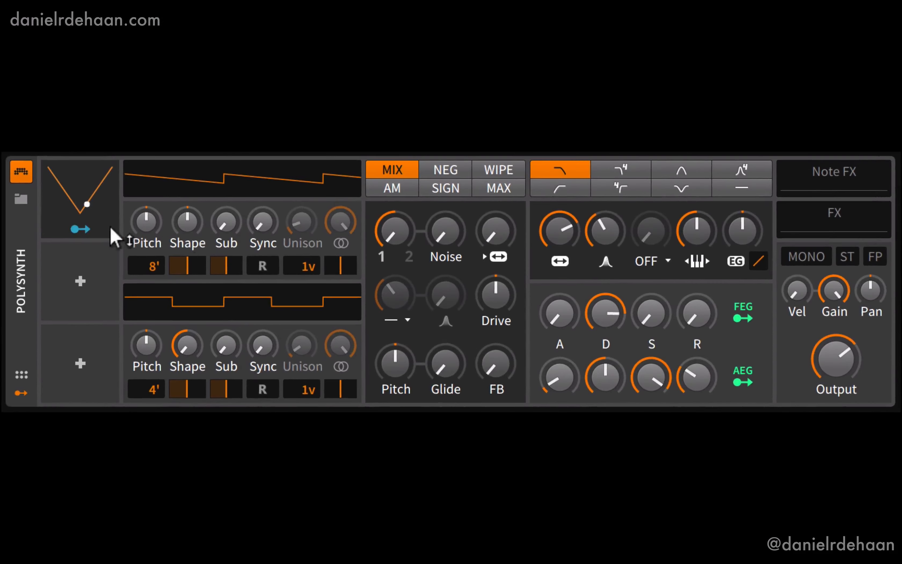
- Map the LFO to the Polysynth's filter cutoff with a positive modulation amount
{"action": "left_click", "coordinate": [64, 257]}
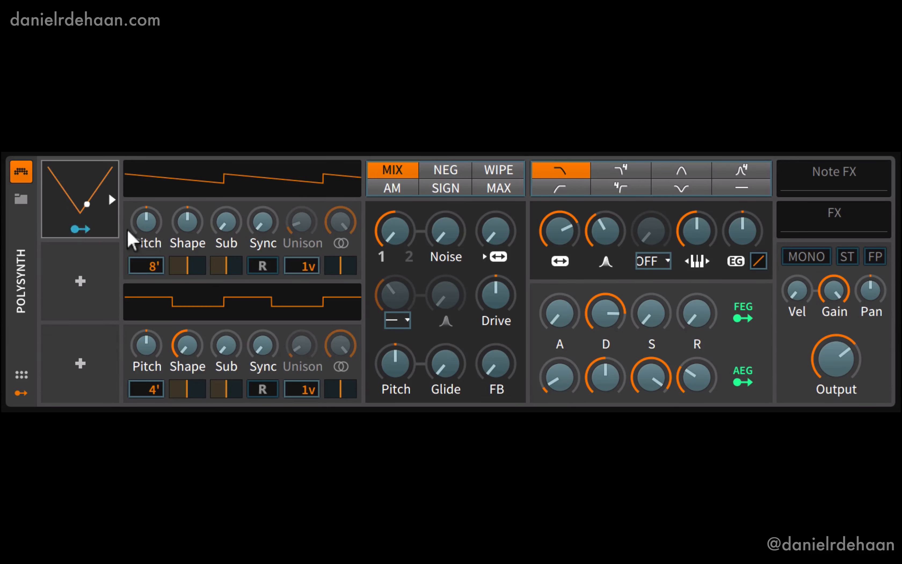
{"action": "left_click_drag", "start_coordinate": [568, 235], "coordinate": [568, 288]}
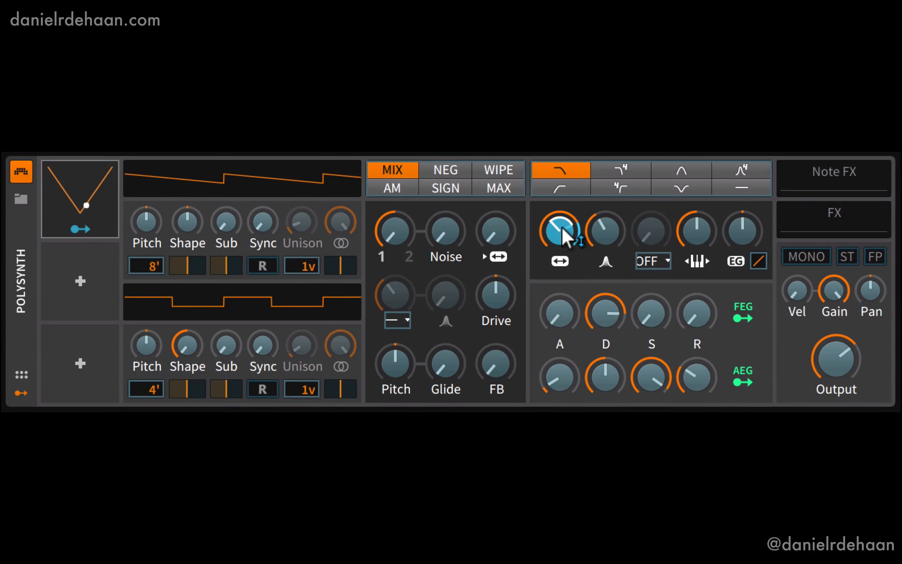
{"action": "left_click", "coordinate": [79, 229]}
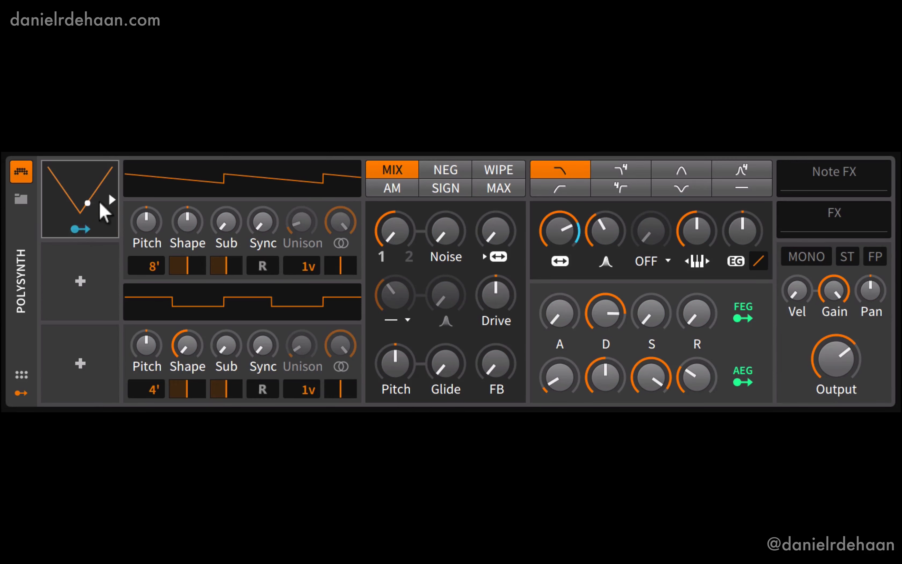
- View the LFO's detailed settings, then delete the LFO modulator from the Polysynth
{"action": "left_click", "coordinate": [109, 199]}
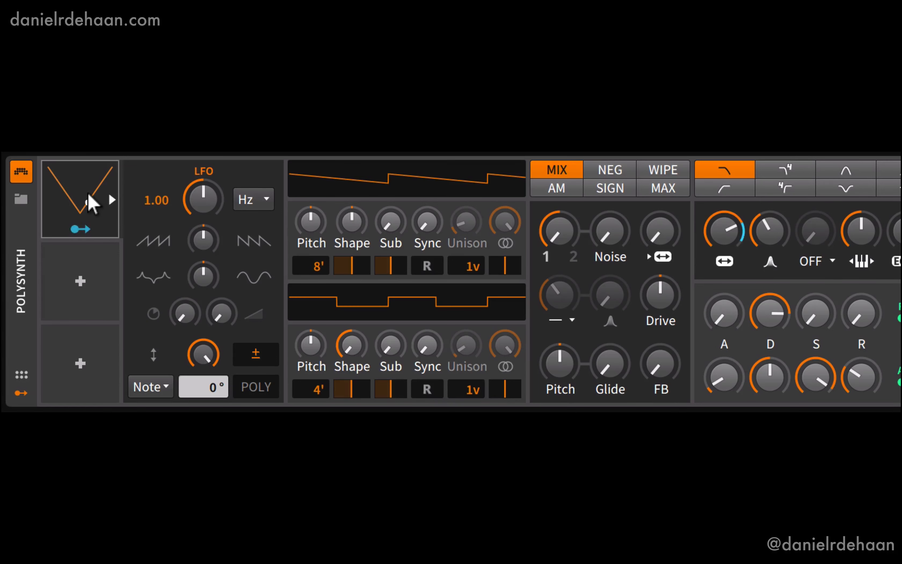
{"action": "left_click", "coordinate": [111, 198]}
{"action": "right_click", "coordinate": [58, 186]}
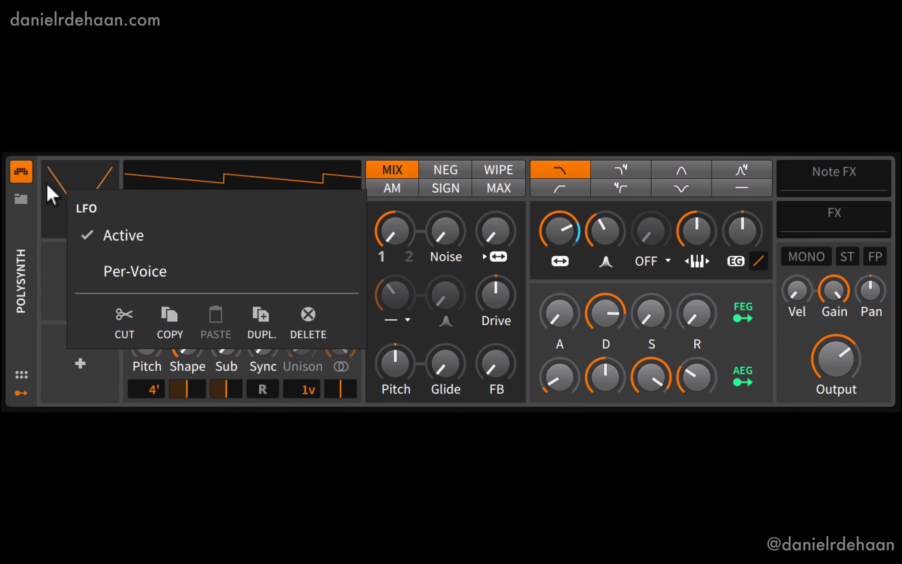
{"action": "left_click", "coordinate": [46, 185]}
{"action": "right_click", "coordinate": [46, 185]}
{"action": "left_click", "coordinate": [304, 317]}
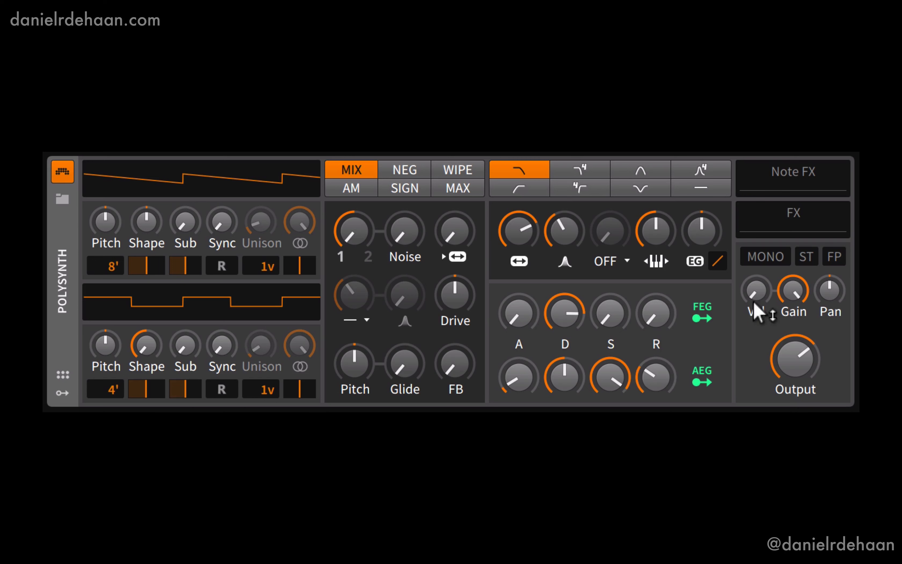
{"action": "mouse_move", "coordinate": [787, 285]}
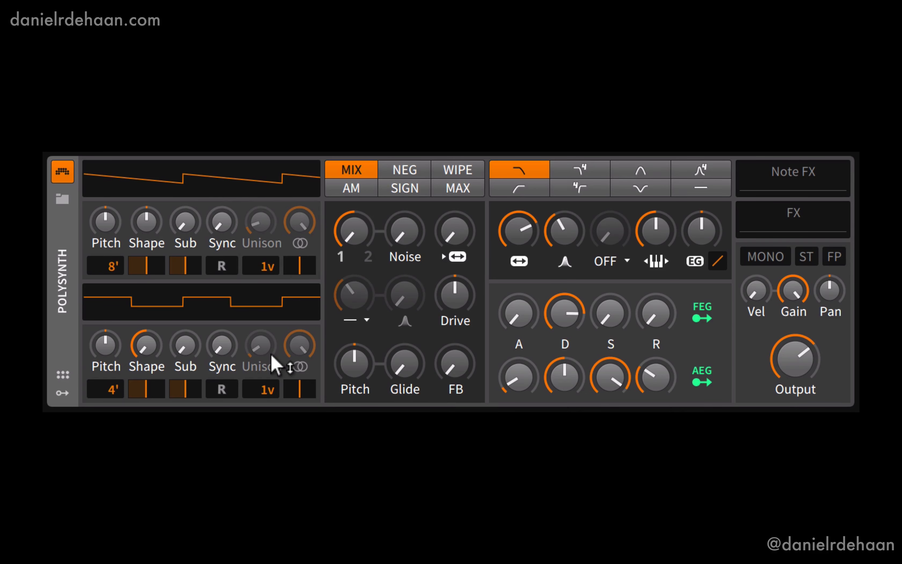
{"action": "mouse_move", "coordinate": [272, 356]}
{"action": "mouse_move", "coordinate": [281, 258]}
{"action": "mouse_move", "coordinate": [264, 338]}
{"action": "mouse_move", "coordinate": [267, 203]}
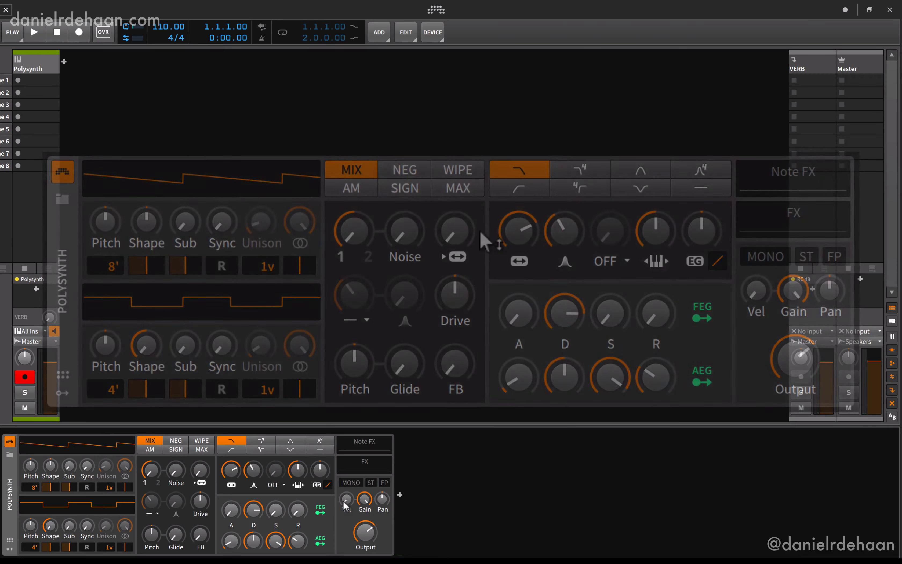
- Insert the Oscilloscope analysis device after the Polysynth in the device chain
{"action": "left_click", "coordinate": [400, 495]}
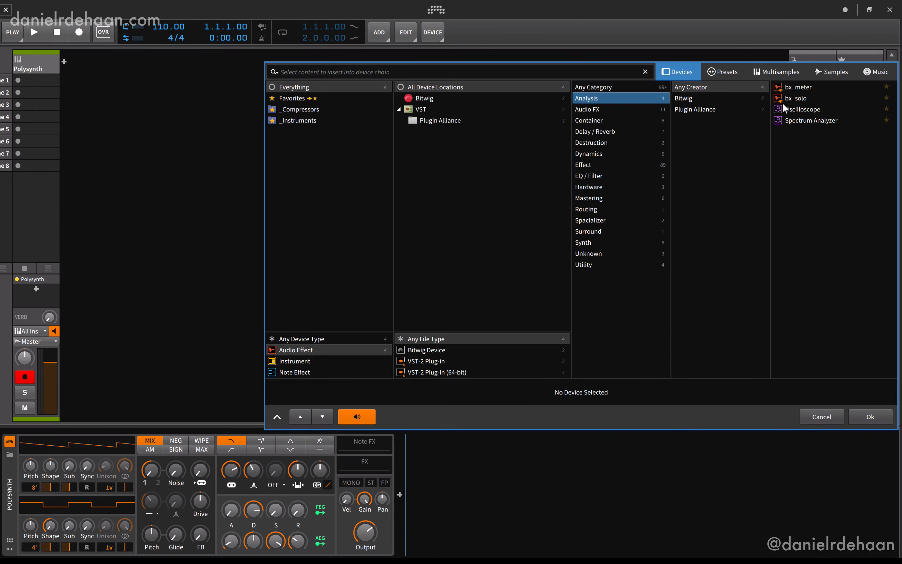
{"action": "left_click", "coordinate": [785, 109]}
{"action": "left_click", "coordinate": [871, 417]}
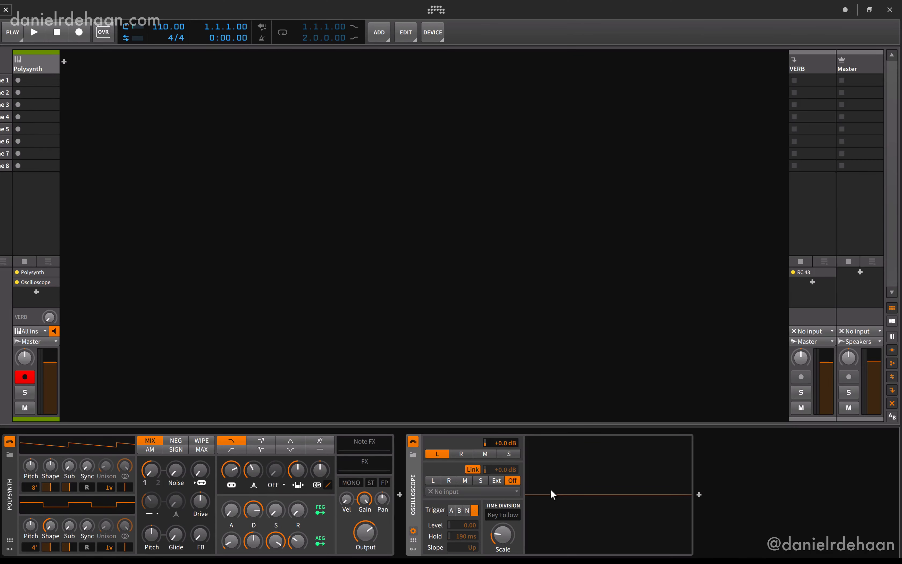
- Set the Oscilloscope's trigger to A, enable Key Follow for its time division, and hide its settings
{"action": "left_click", "coordinate": [450, 510]}
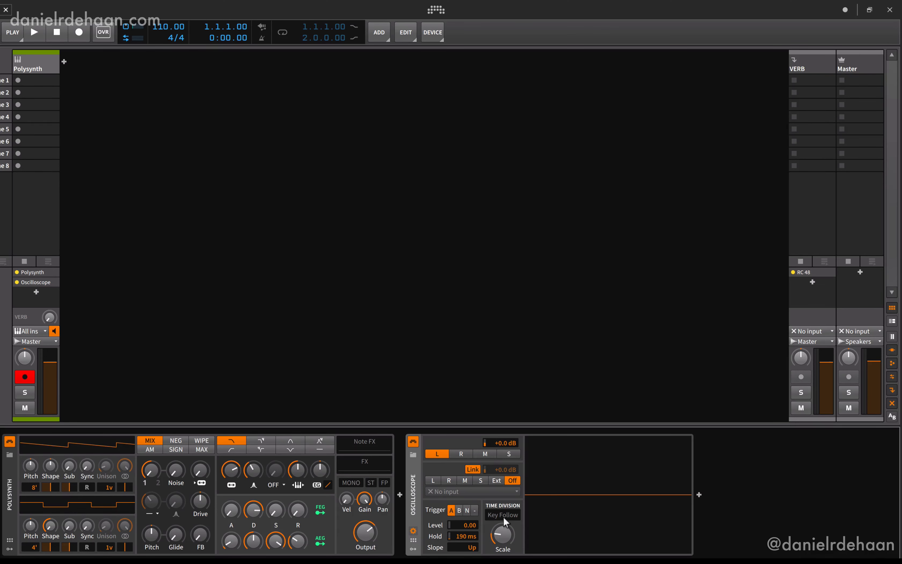
{"action": "left_click", "coordinate": [497, 514]}
{"action": "left_click", "coordinate": [414, 516]}
{"action": "left_click", "coordinate": [410, 517]}
{"action": "left_click", "coordinate": [413, 530]}
- Return to the device view, show the Oscilloscope's settings, and raise its Gain A
{"action": "key", "text": "a"}
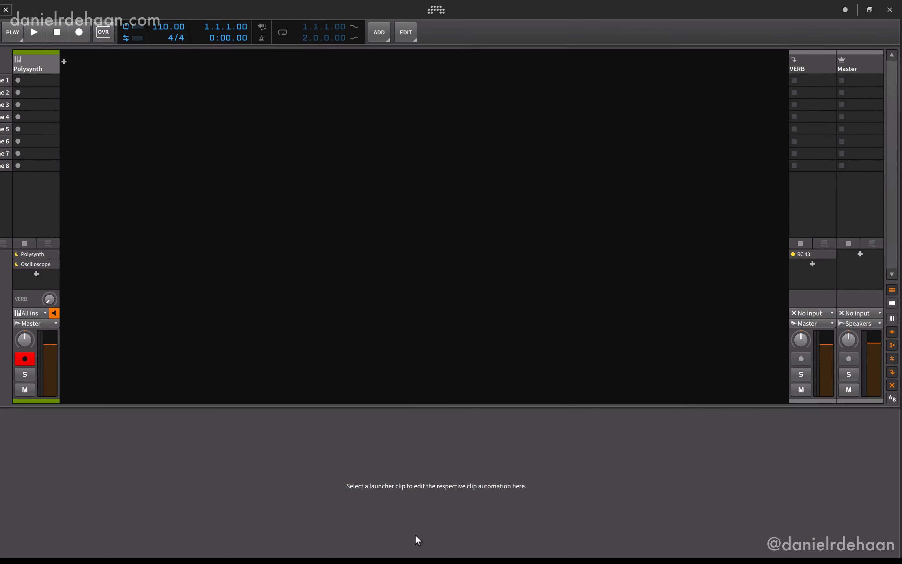
{"action": "key", "text": "d"}
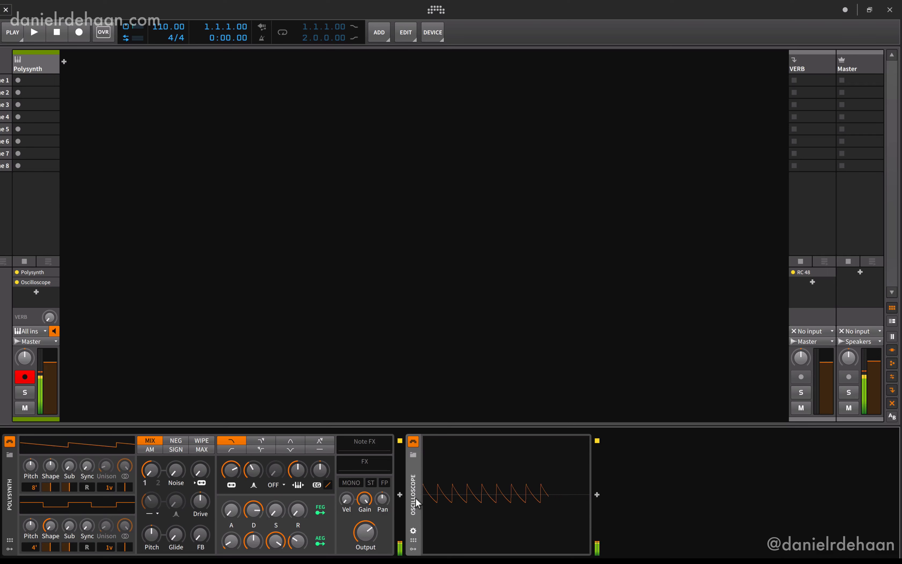
{"action": "left_click", "coordinate": [413, 531]}
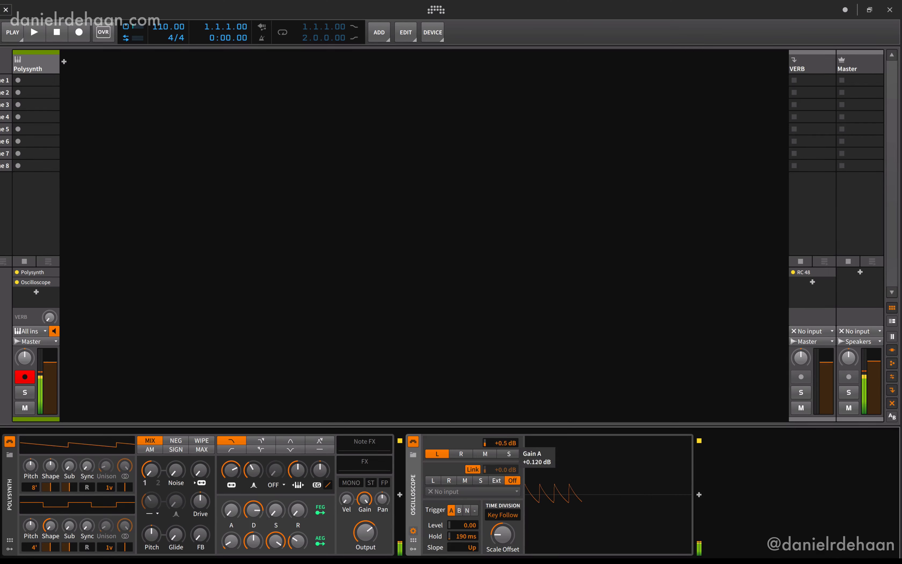
{"action": "left_click_drag", "start_coordinate": [501, 443], "coordinate": [501, 417]}
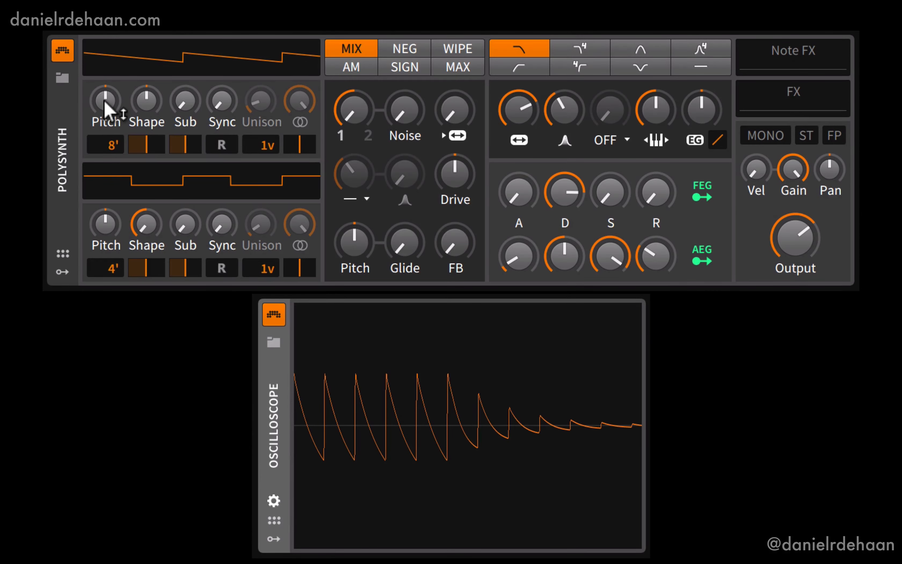
- Try out the pitch offset and octave range of the Polysynth's oscillator 1
{"action": "mouse_move", "coordinate": [105, 106]}
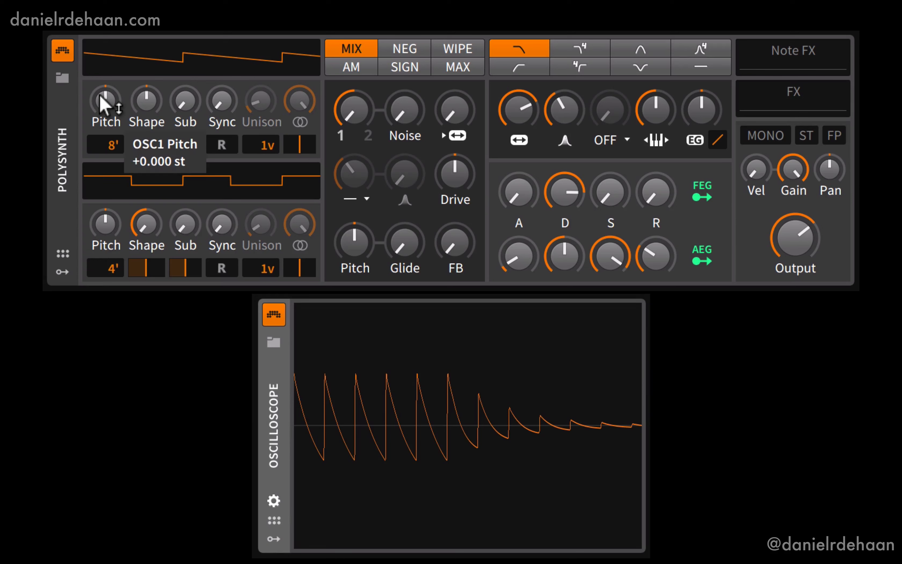
{"action": "mouse_move", "coordinate": [104, 105]}
{"action": "left_mouse_down"}
{"action": "mouse_move", "coordinate": [104, 83]}
{"action": "mouse_move", "coordinate": [105, 128]}
{"action": "mouse_move", "coordinate": [104, 104]}
{"action": "left_mouse_up"}
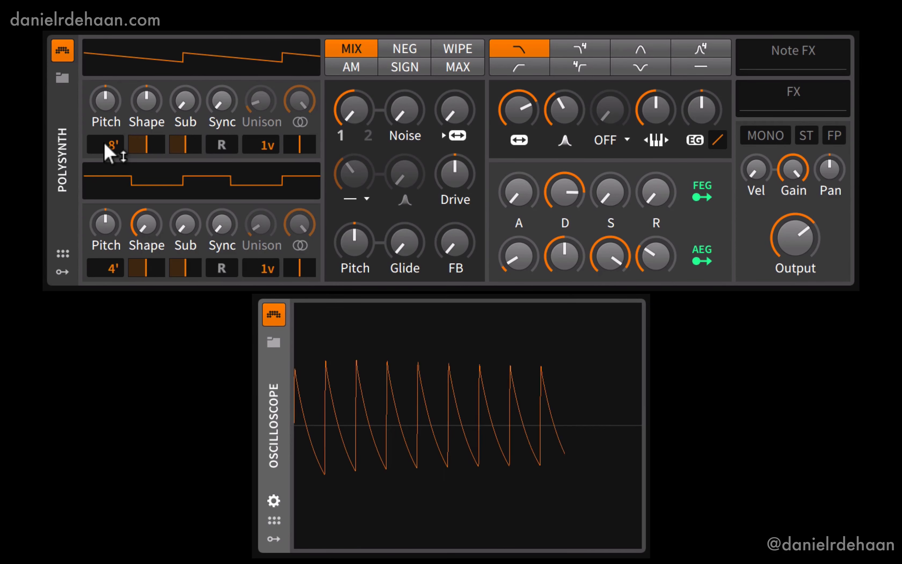
{"action": "mouse_move", "coordinate": [110, 147]}
{"action": "left_mouse_down"}
{"action": "mouse_move", "coordinate": [111, 118]}
{"action": "mouse_move", "coordinate": [110, 163]}
{"action": "mouse_move", "coordinate": [105, 132]}
{"action": "left_mouse_up"}
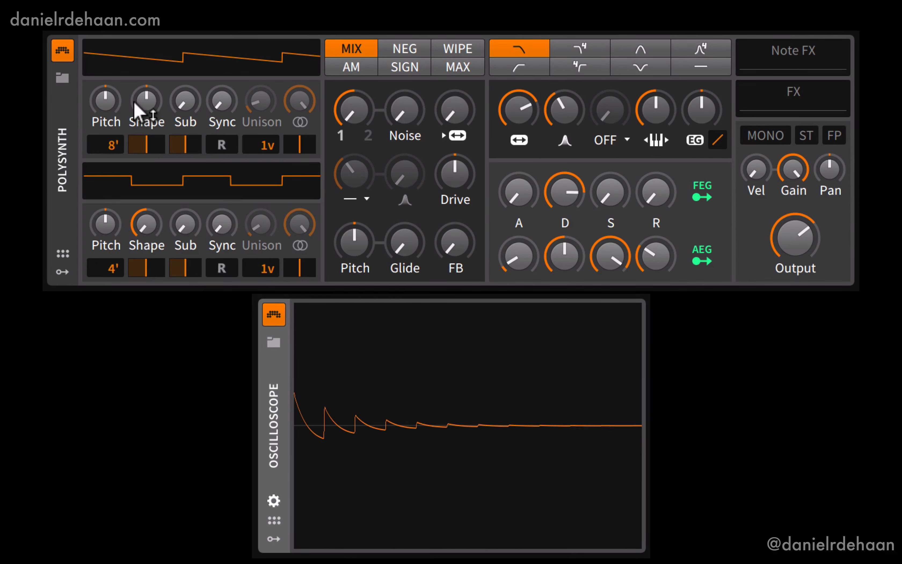
- Set oscillator 1's shape to -100 %, then reset it to 0 %
{"action": "mouse_move", "coordinate": [136, 105]}
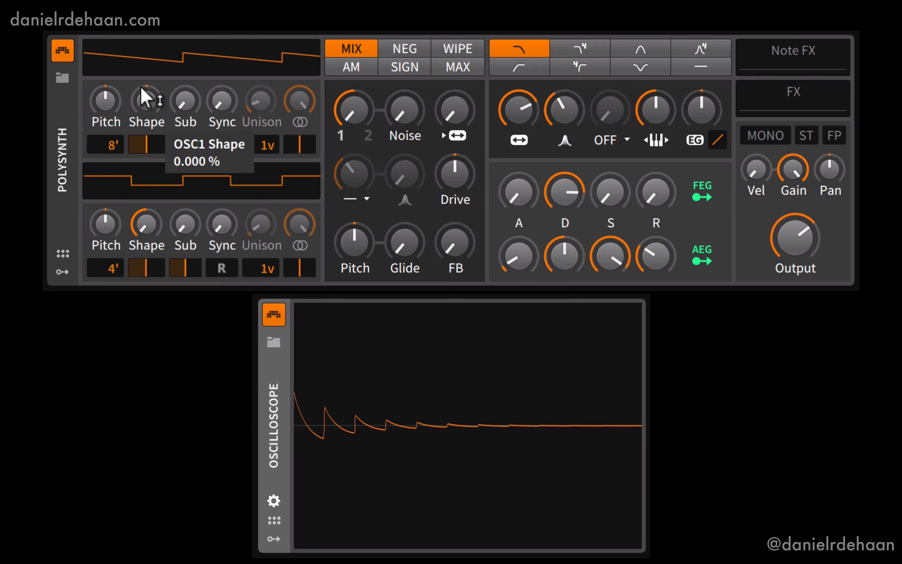
{"action": "mouse_move", "coordinate": [145, 97]}
{"action": "left_mouse_down"}
{"action": "mouse_move", "coordinate": [141, 90]}
{"action": "mouse_move", "coordinate": [141, 126]}
{"action": "left_mouse_up"}
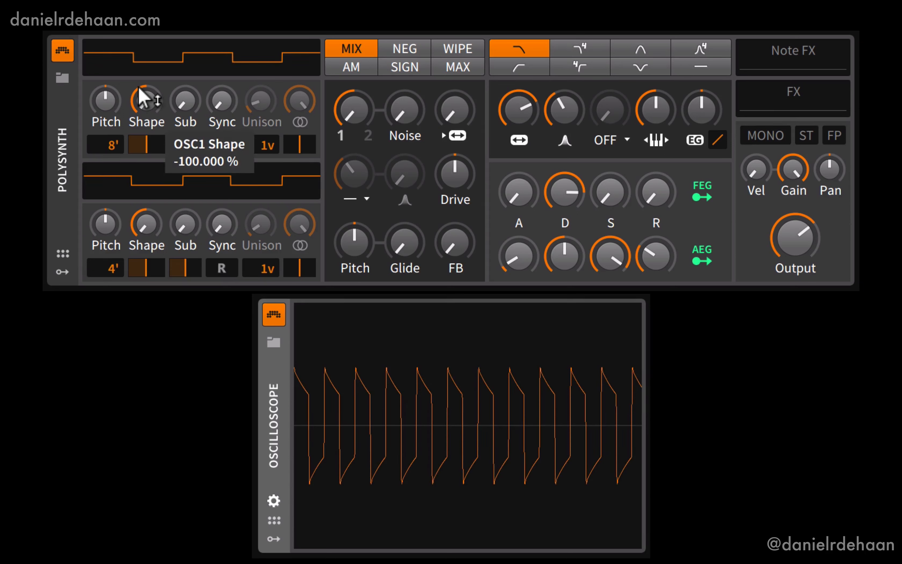
{"action": "double_click", "coordinate": [140, 89]}
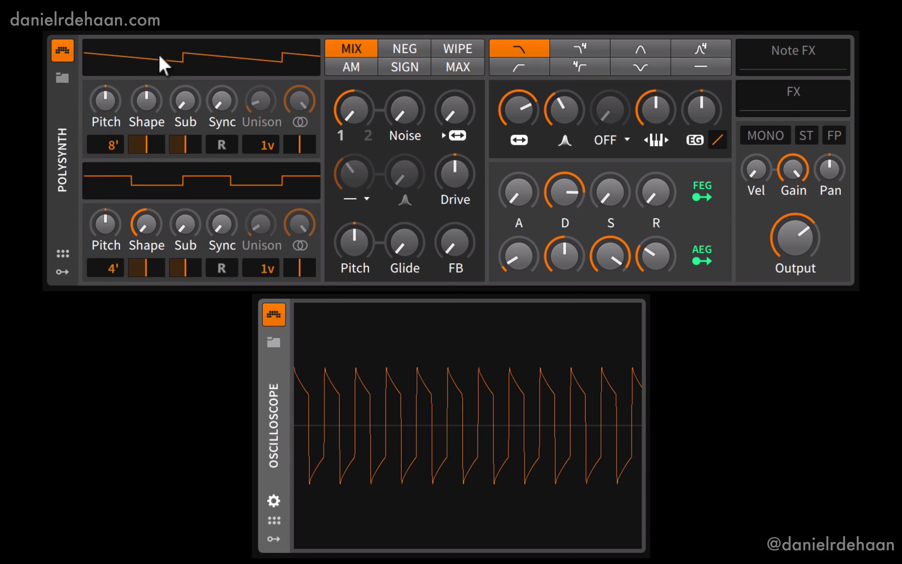
- Sweep oscillator 1's shape from -100 % to its positive maximum, then reset it to the default
{"action": "left_click_drag", "start_coordinate": [149, 97], "coordinate": [149, 154]}
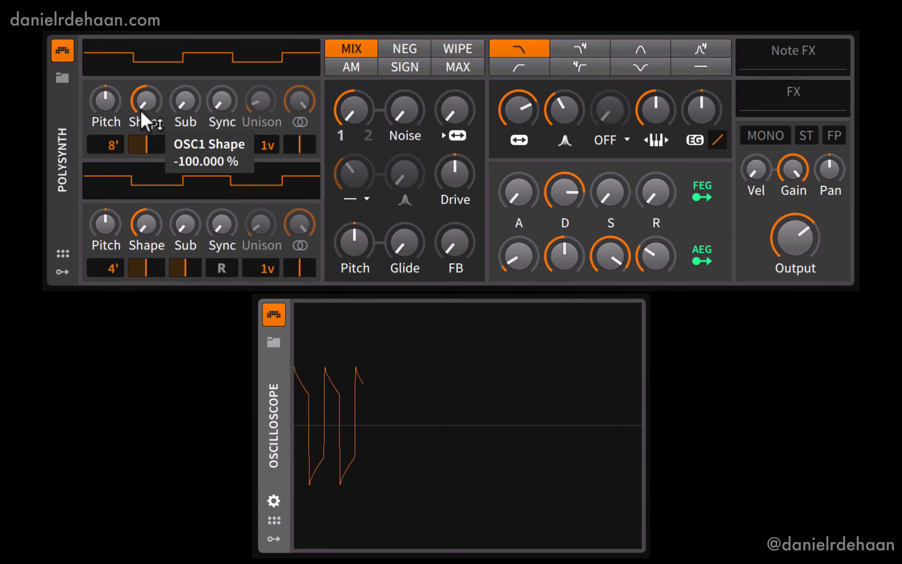
{"action": "left_click_drag", "start_coordinate": [138, 116], "coordinate": [138, 26]}
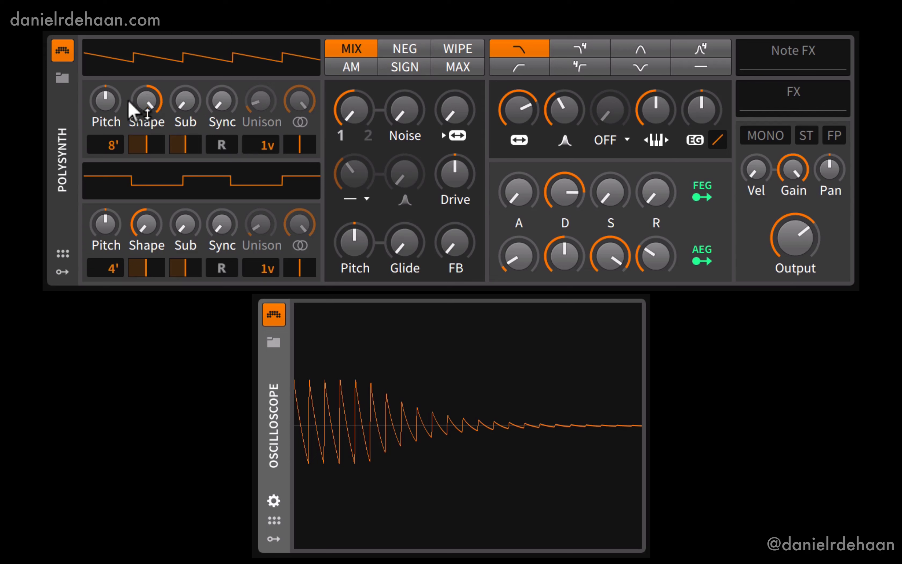
{"action": "double_click", "coordinate": [141, 106]}
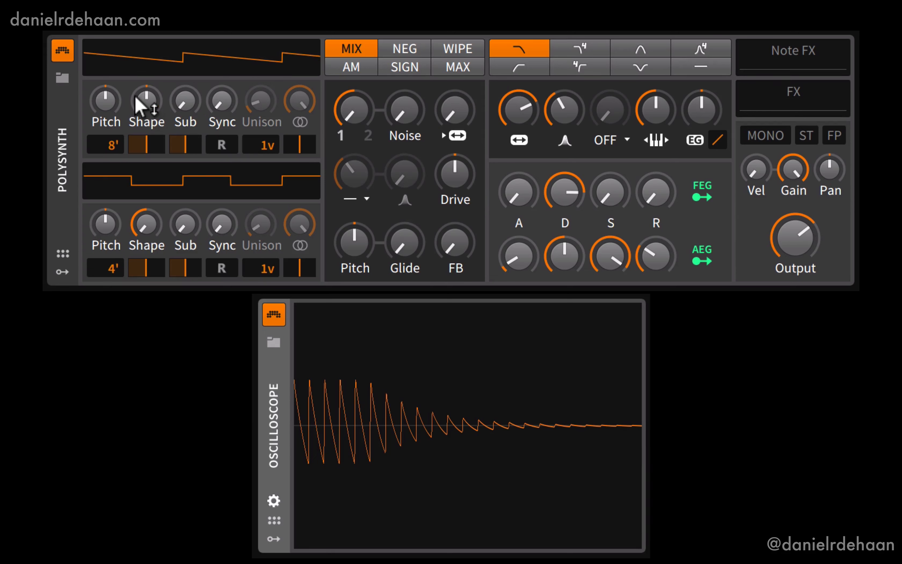
{"action": "mouse_move", "coordinate": [136, 97]}
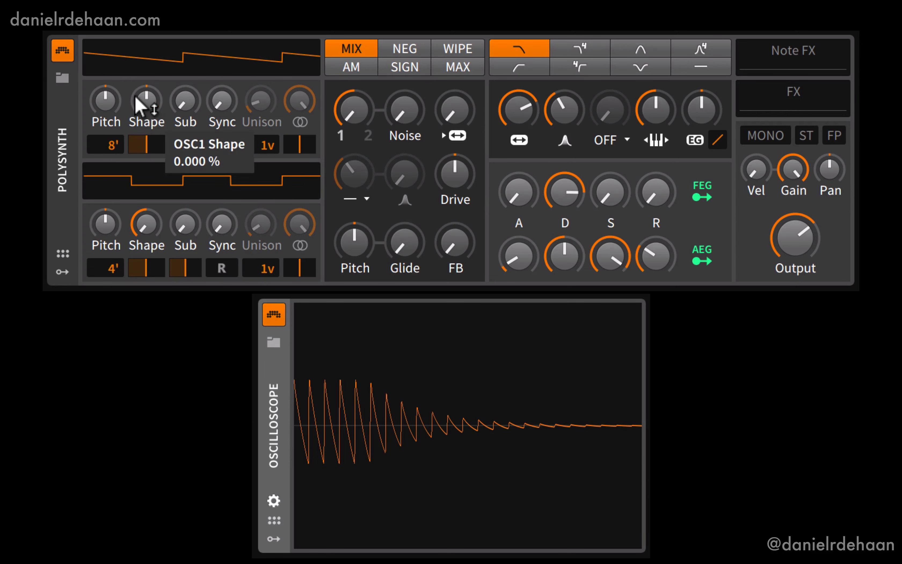
- Set oscillator 1's shape fully negative and narrow its pulse width close to the minimum
{"action": "mouse_move", "coordinate": [139, 147]}
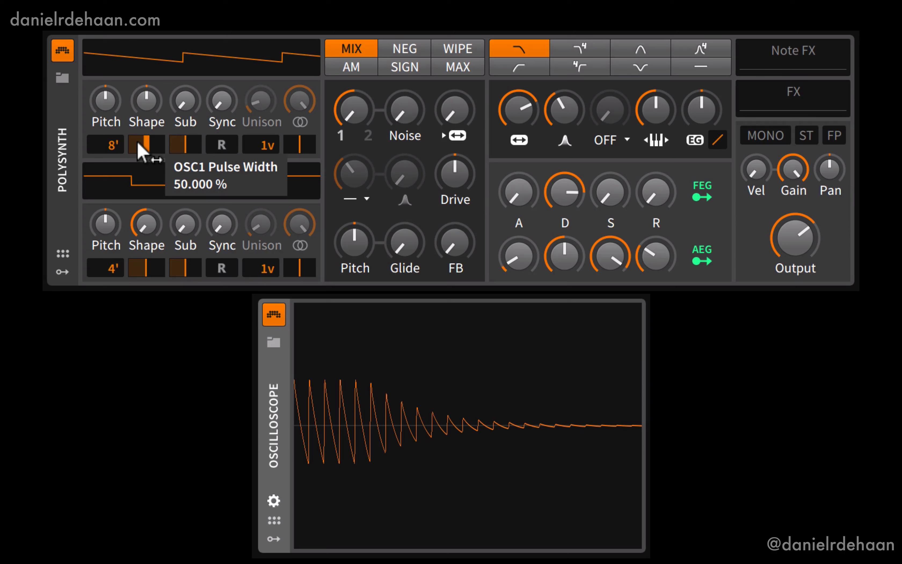
{"action": "mouse_move", "coordinate": [138, 146]}
{"action": "left_mouse_down"}
{"action": "mouse_move", "coordinate": [122, 146]}
{"action": "mouse_move", "coordinate": [155, 146]}
{"action": "mouse_move", "coordinate": [145, 146]}
{"action": "left_mouse_up"}
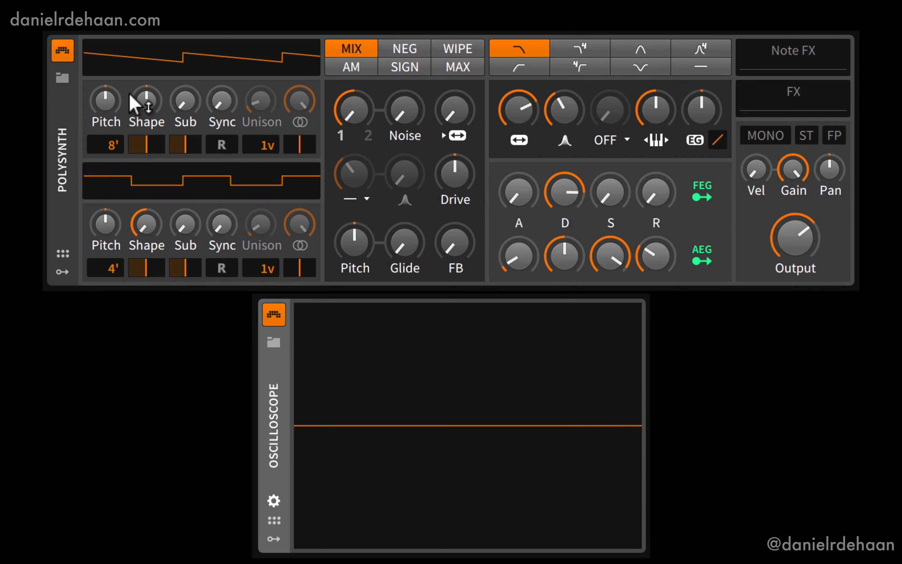
{"action": "left_click_drag", "start_coordinate": [140, 98], "coordinate": [149, 198]}
{"action": "mouse_move", "coordinate": [147, 145]}
{"action": "left_mouse_down"}
{"action": "mouse_move", "coordinate": [165, 145]}
{"action": "mouse_move", "coordinate": [133, 146]}
{"action": "left_mouse_up"}
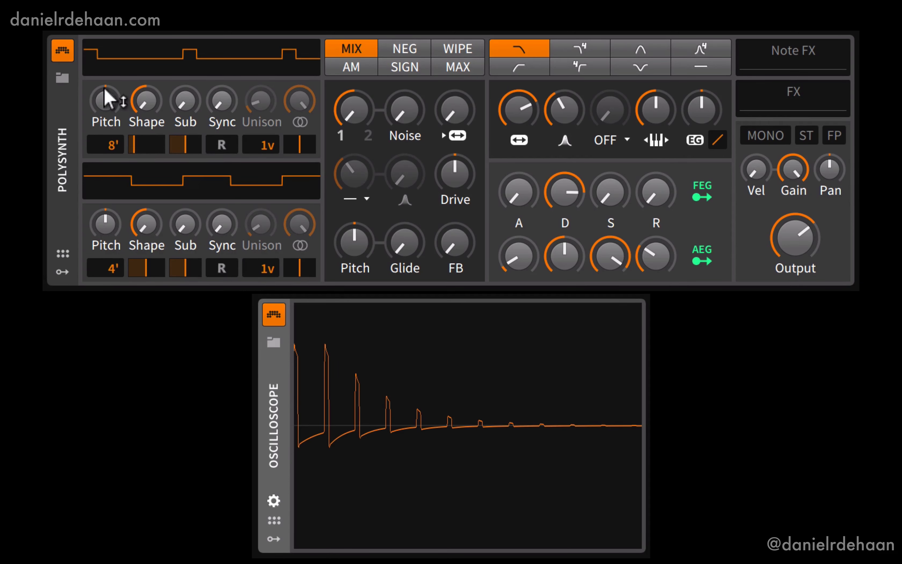
- Set oscillator 1's shape to its positive maximum and its pulse width to about 52 %
{"action": "left_click_drag", "start_coordinate": [157, 95], "coordinate": [141, 144]}
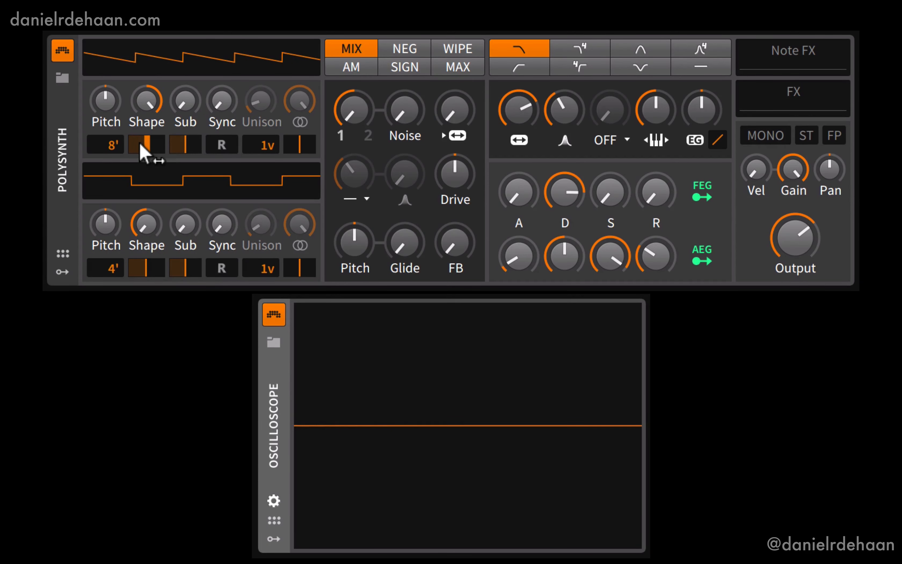
{"action": "mouse_move", "coordinate": [144, 147]}
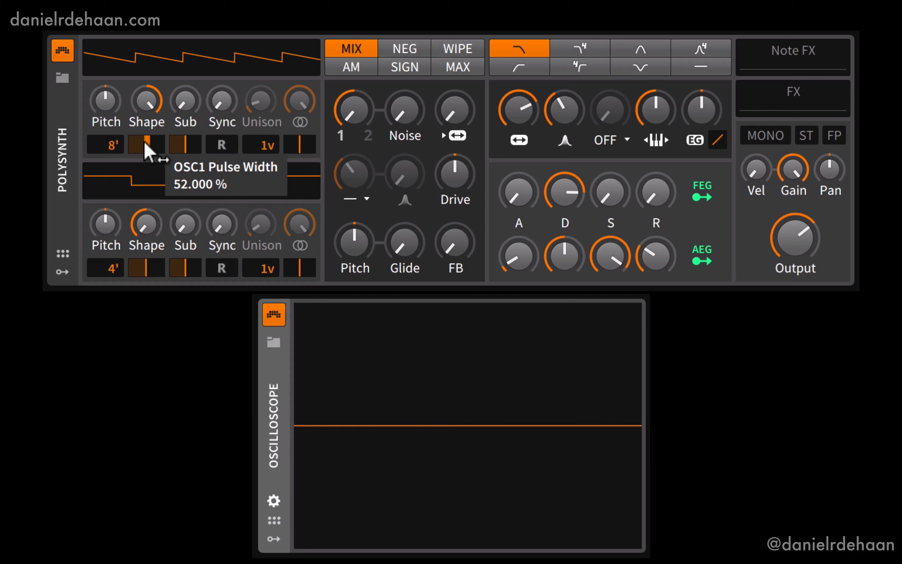
{"action": "left_click", "coordinate": [58, 272]}
{"action": "left_click", "coordinate": [59, 271]}
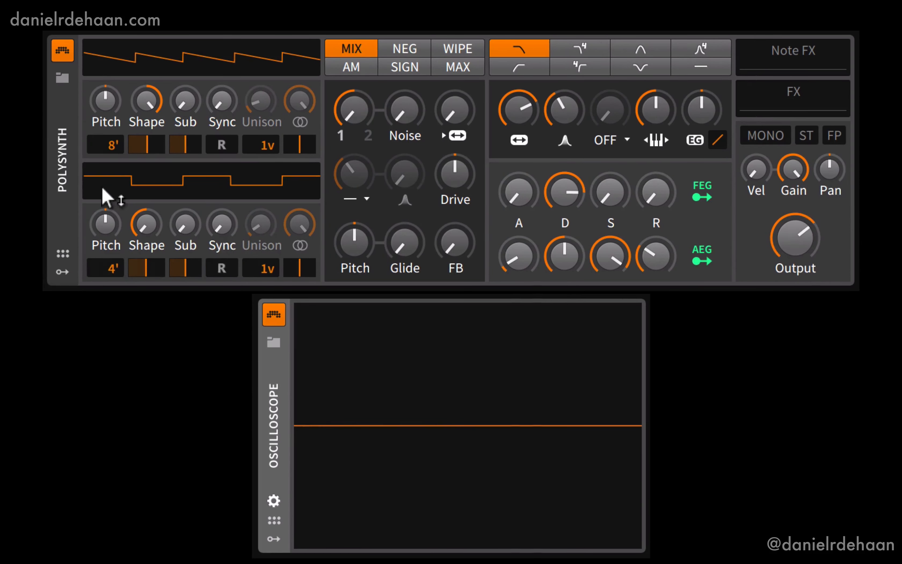
- Reset oscillator 1's shape and pulse width to their default values
{"action": "double_click", "coordinate": [148, 99]}
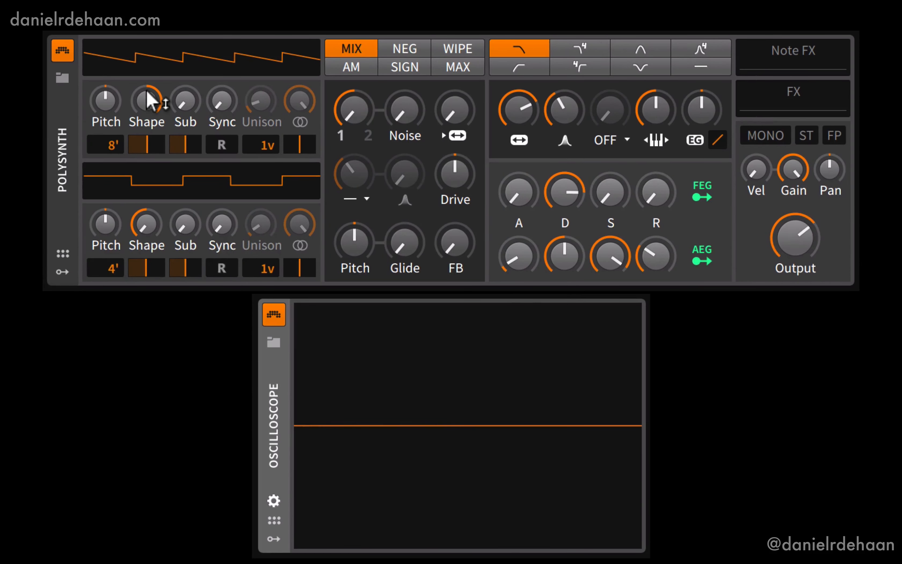
{"action": "right_click", "coordinate": [141, 145]}
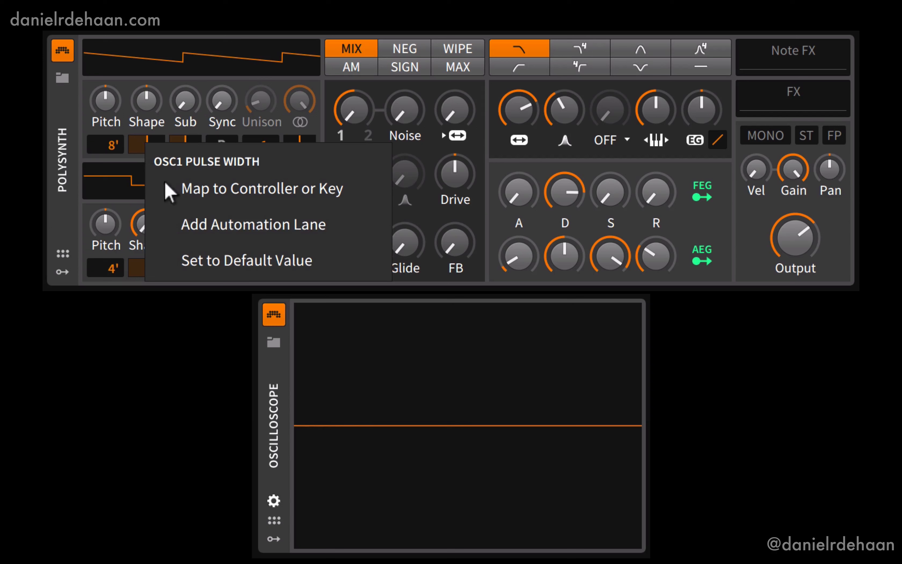
{"action": "left_click", "coordinate": [239, 260]}
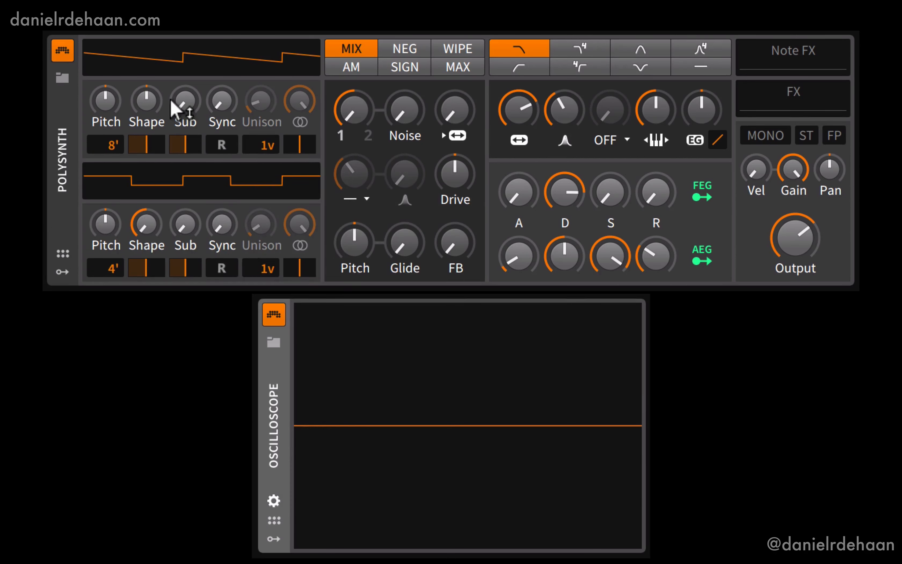
- Sweep oscillator 1's sub level up to its maximum and return it to 0 %
{"action": "mouse_move", "coordinate": [171, 99]}
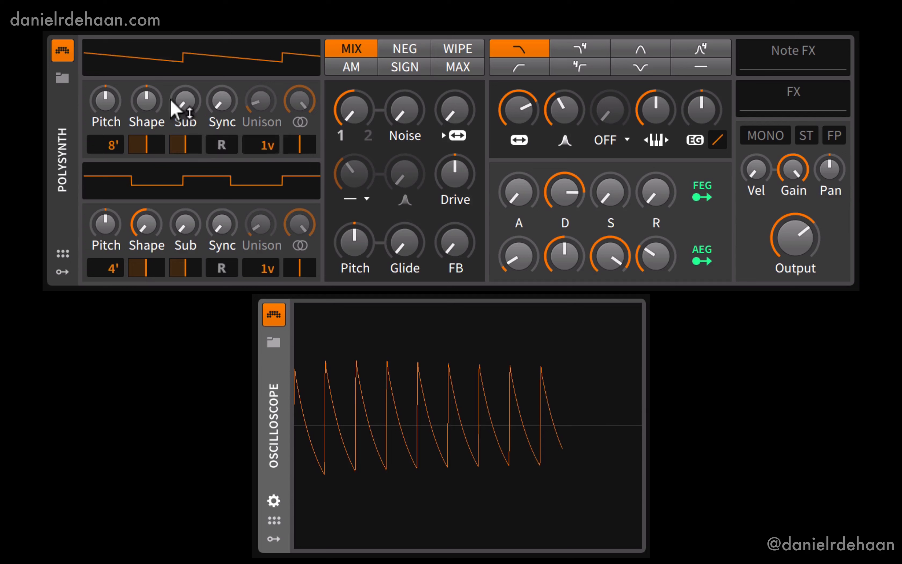
{"action": "left_click_drag", "start_coordinate": [176, 106], "coordinate": [176, 83]}
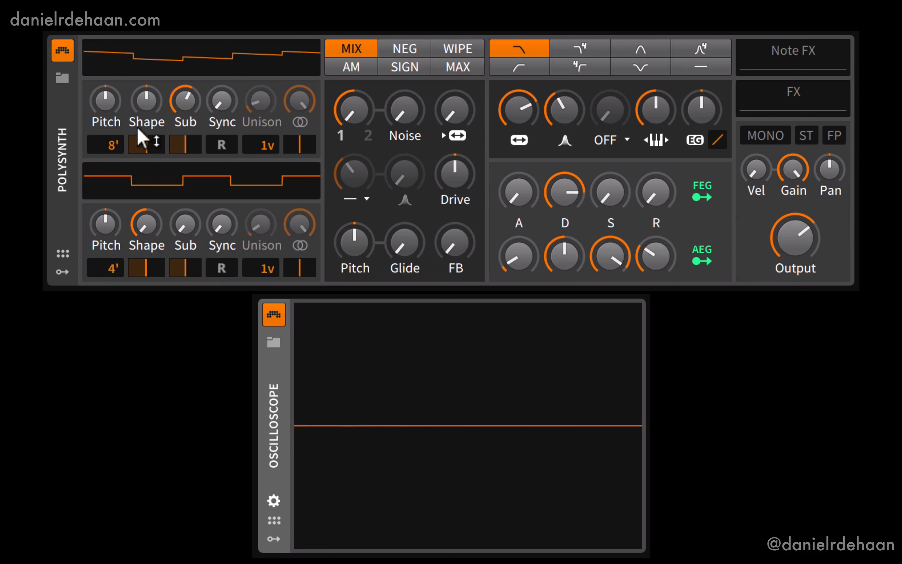
{"action": "mouse_move", "coordinate": [143, 145]}
{"action": "left_click_drag", "start_coordinate": [183, 107], "coordinate": [182, 74]}
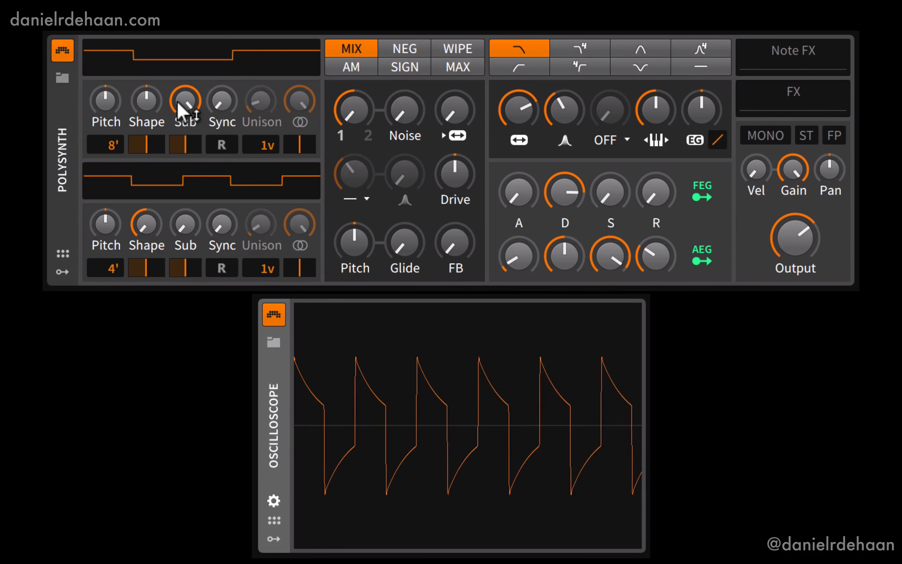
{"action": "left_click_drag", "start_coordinate": [181, 111], "coordinate": [181, 185]}
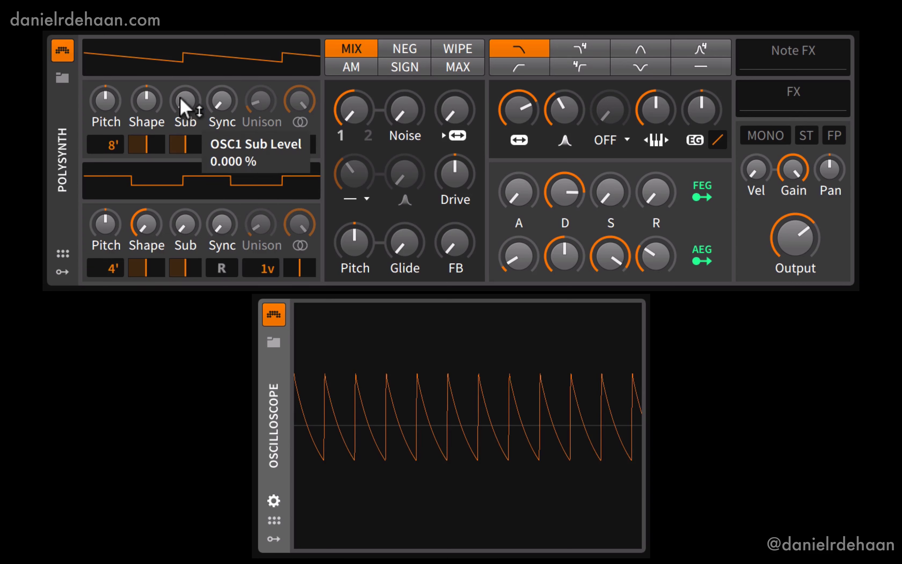
- Raise oscillator 1's sub level fully, shift its sub pulse width upward, then reset the sub level to its default
{"action": "left_click_drag", "start_coordinate": [182, 104], "coordinate": [181, 74]}
{"action": "mouse_move", "coordinate": [172, 148]}
{"action": "left_mouse_down"}
{"action": "mouse_move", "coordinate": [209, 148]}
{"action": "mouse_move", "coordinate": [136, 148]}
{"action": "mouse_move", "coordinate": [190, 148]}
{"action": "left_mouse_up"}
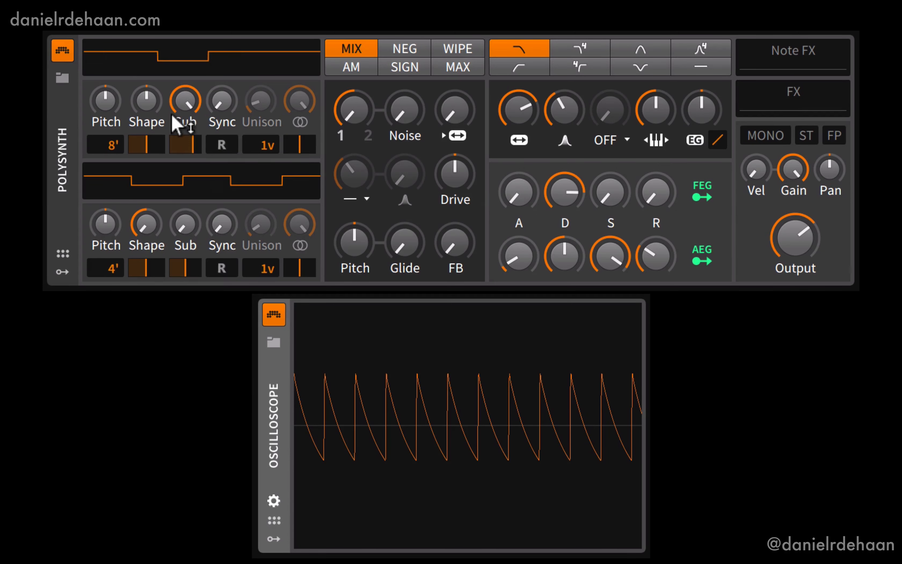
{"action": "double_click", "coordinate": [180, 91]}
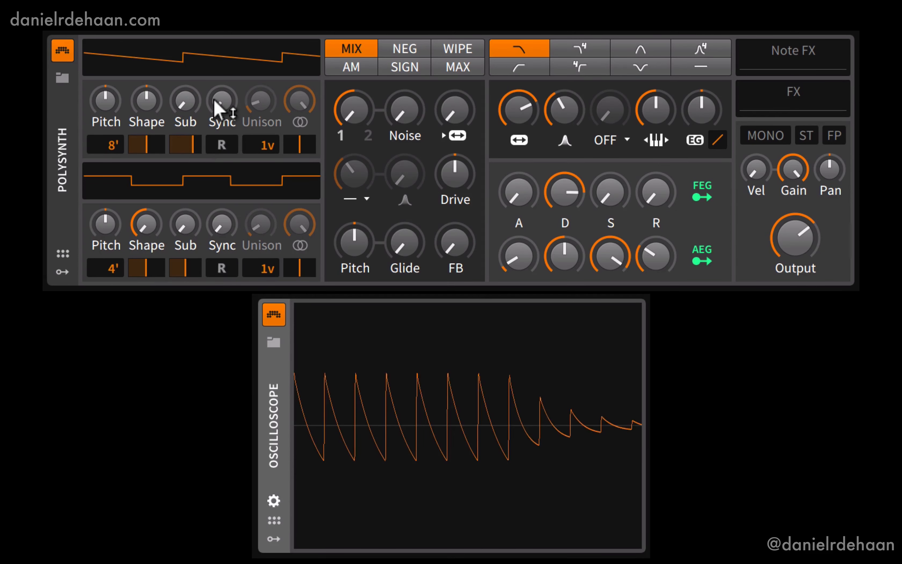
- Sweep oscillator 1's sync amount up and down several times, finishing at 0
{"action": "mouse_move", "coordinate": [217, 110]}
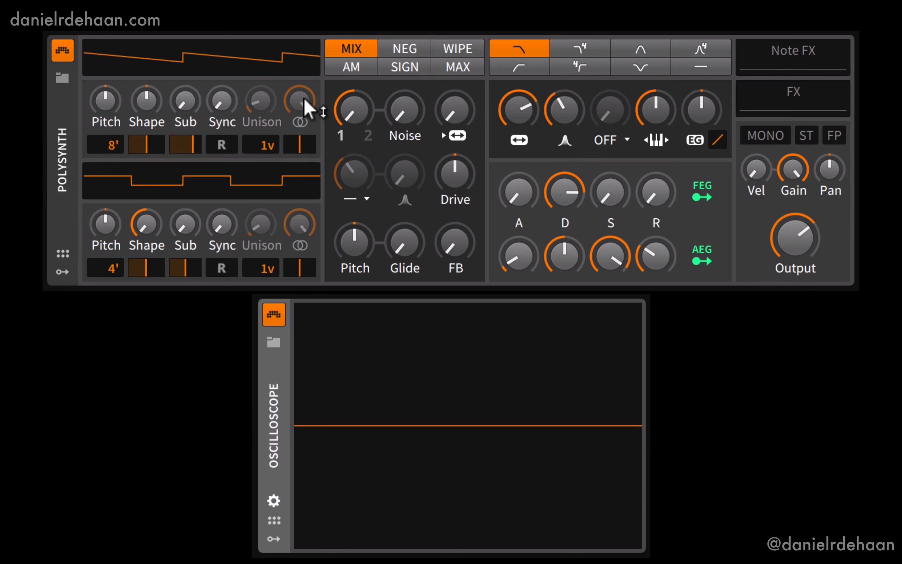
{"action": "mouse_move", "coordinate": [263, 114]}
{"action": "left_click_drag", "start_coordinate": [217, 106], "coordinate": [217, 73]}
{"action": "left_click_drag", "start_coordinate": [214, 120], "coordinate": [214, 4]}
{"action": "mouse_move", "coordinate": [222, 99]}
{"action": "left_mouse_down"}
{"action": "mouse_move", "coordinate": [222, 83]}
{"action": "mouse_move", "coordinate": [217, 135]}
{"action": "mouse_move", "coordinate": [216, 111]}
{"action": "left_mouse_up"}
{"action": "mouse_move", "coordinate": [214, 109]}
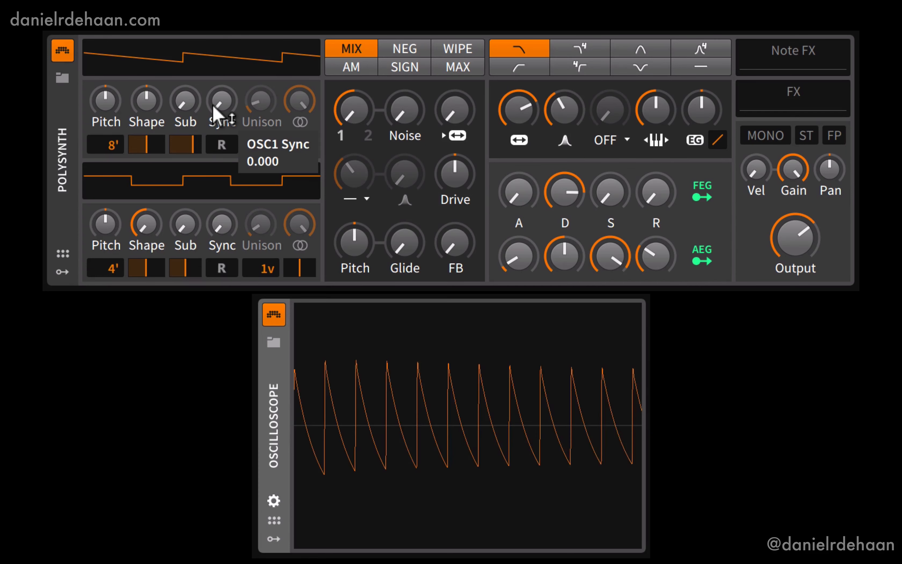
{"action": "mouse_move", "coordinate": [214, 108]}
{"action": "left_mouse_down"}
{"action": "mouse_move", "coordinate": [214, 87]}
{"action": "mouse_move", "coordinate": [221, 114]}
{"action": "left_mouse_up"}
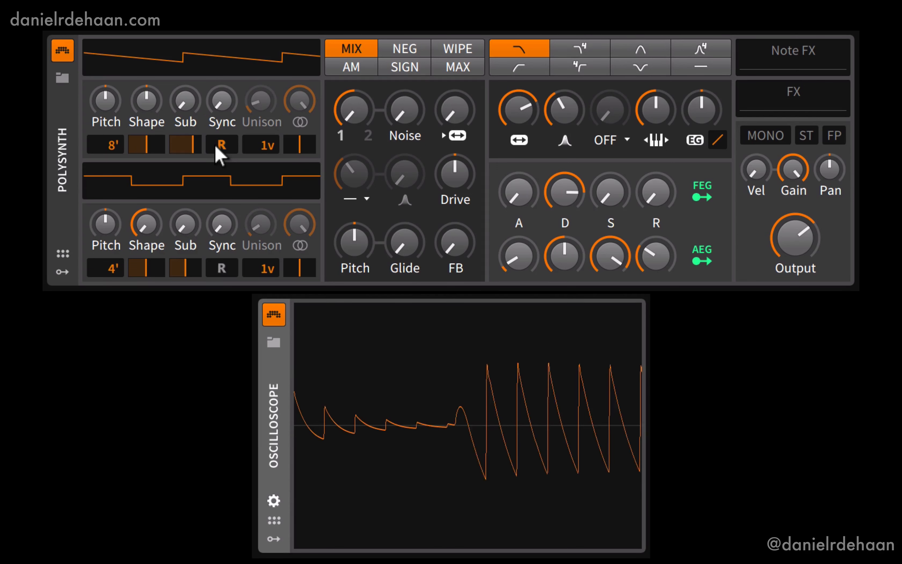
{"action": "left_click_drag", "start_coordinate": [221, 102], "coordinate": [212, 98]}
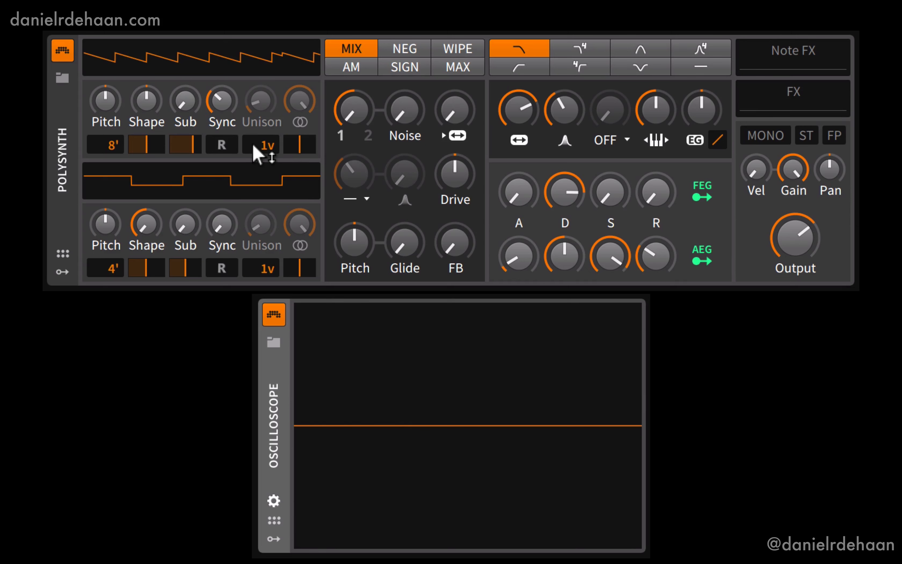
{"action": "mouse_move", "coordinate": [224, 105]}
{"action": "left_mouse_down"}
{"action": "mouse_move", "coordinate": [224, 128]}
{"action": "mouse_move", "coordinate": [221, 101]}
{"action": "left_mouse_up"}
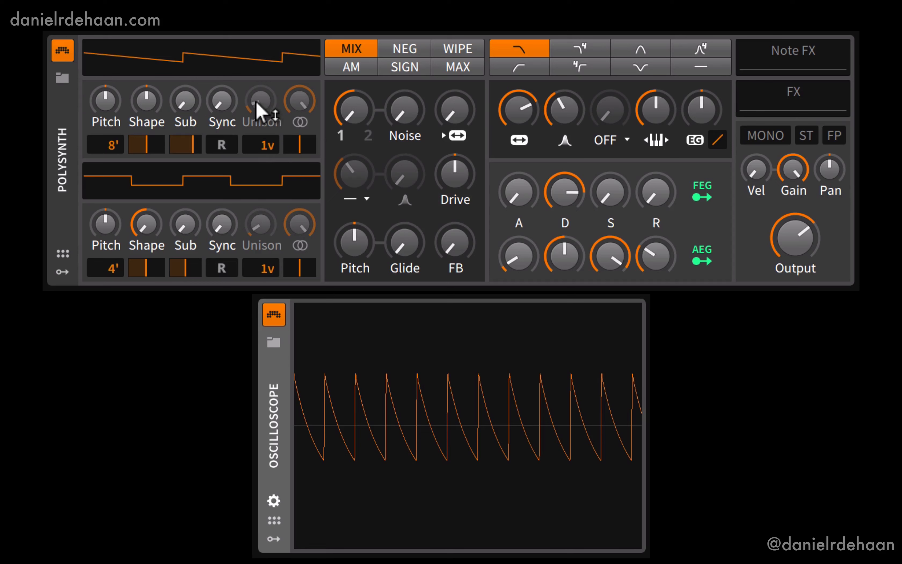
- Give oscillator 1 two unison voices and lower its unison spread to 0 cents
{"action": "left_click_drag", "start_coordinate": [265, 147], "coordinate": [260, 143]}
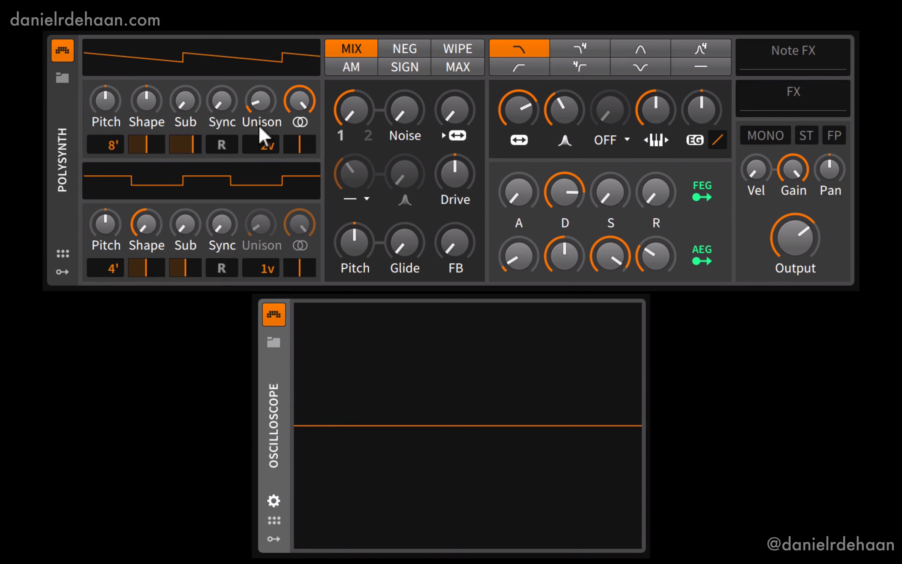
{"action": "left_click_drag", "start_coordinate": [291, 102], "coordinate": [298, 101]}
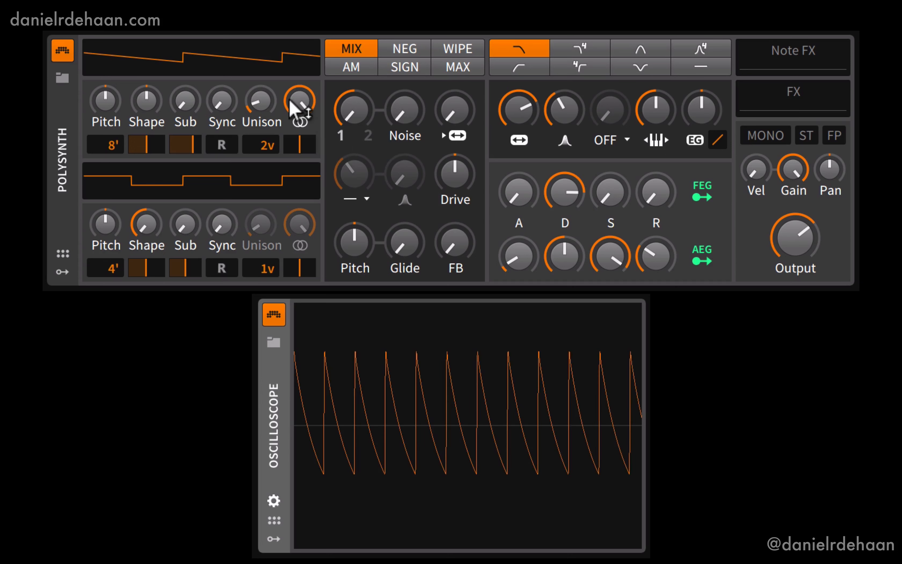
{"action": "mouse_move", "coordinate": [261, 107]}
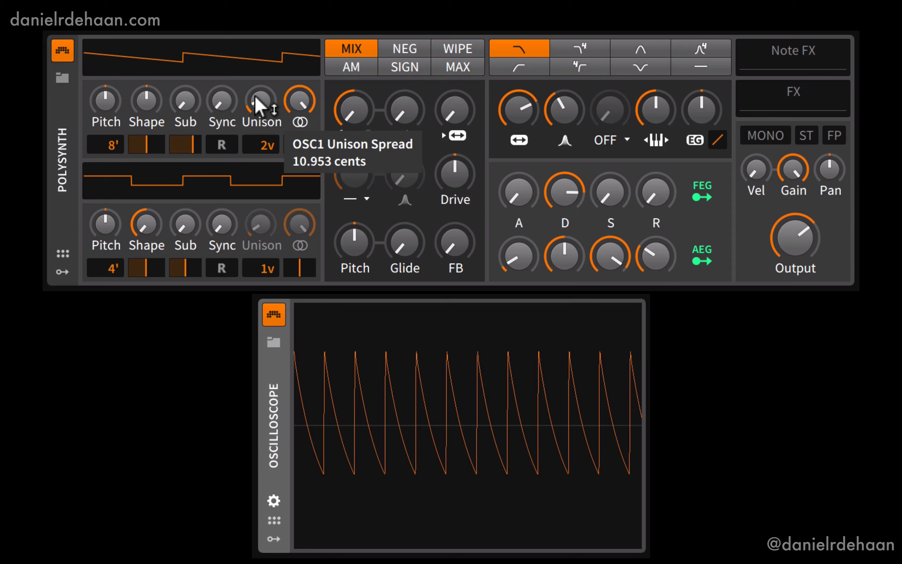
{"action": "left_click_drag", "start_coordinate": [261, 106], "coordinate": [265, 108]}
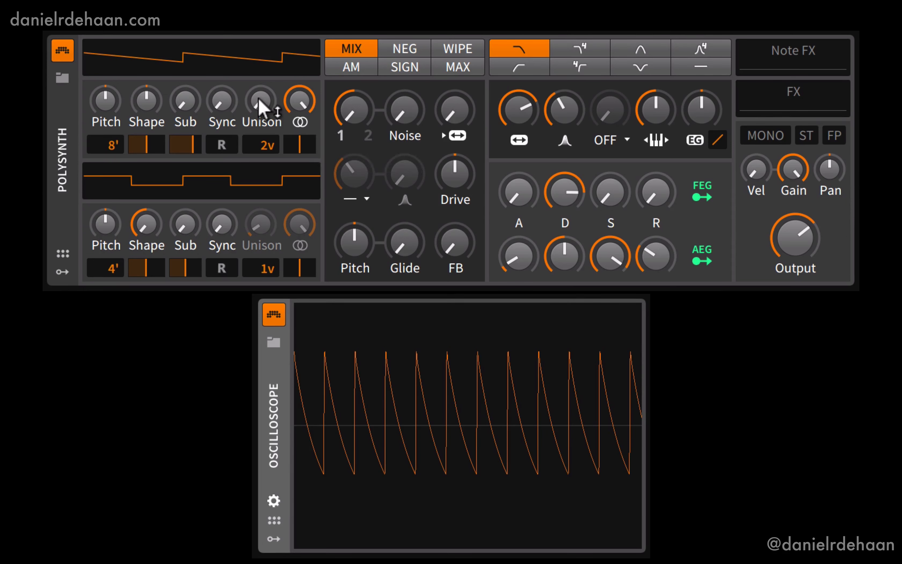
- Raise oscillator 1's unison spread to about the middle of its range and increase the unison voices to 16
{"action": "mouse_move", "coordinate": [259, 98]}
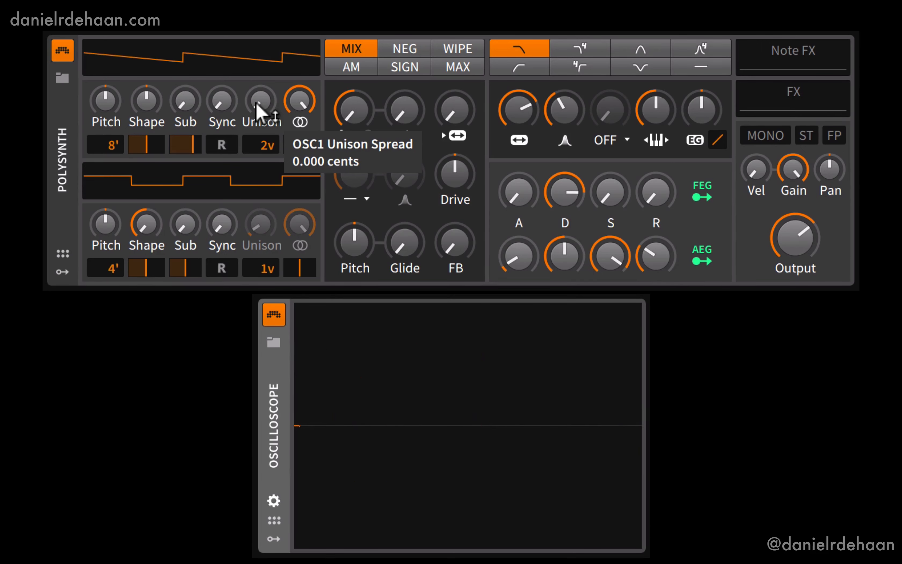
{"action": "left_click_drag", "start_coordinate": [261, 106], "coordinate": [261, 88]}
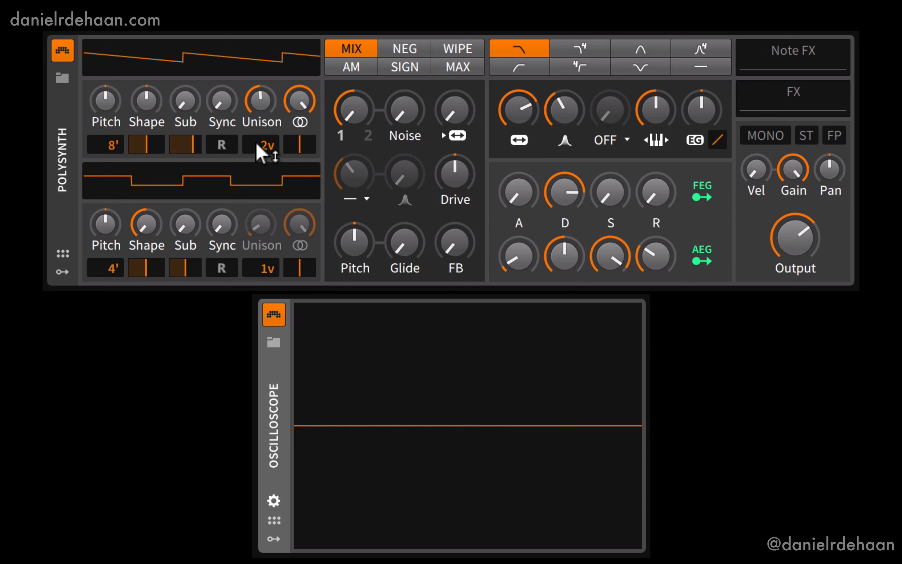
{"action": "left_click_drag", "start_coordinate": [257, 146], "coordinate": [258, 52]}
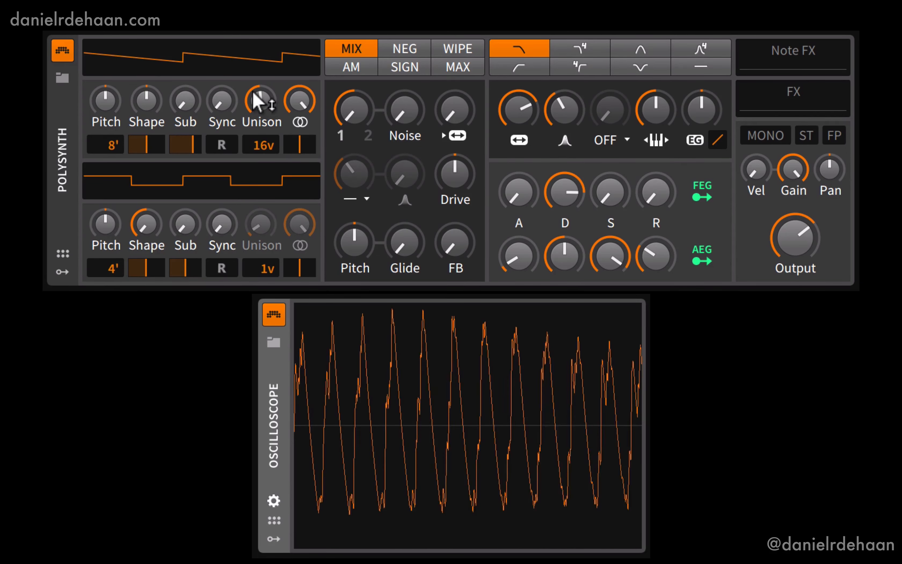
- Lower oscillator 1's unison spread, minimise its stereo width and reduce the unison to a single voice
{"action": "left_click_drag", "start_coordinate": [260, 100], "coordinate": [261, 164]}
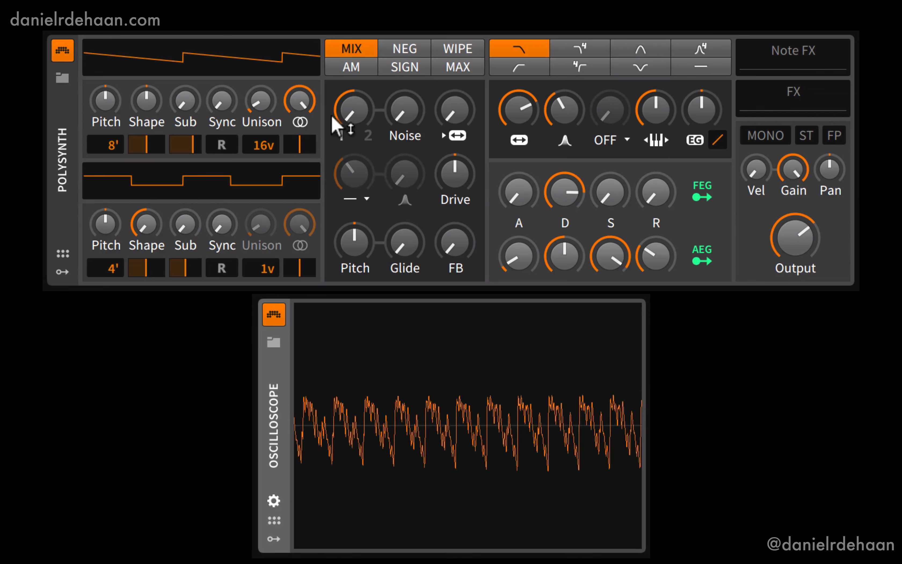
{"action": "left_click_drag", "start_coordinate": [299, 100], "coordinate": [255, 183]}
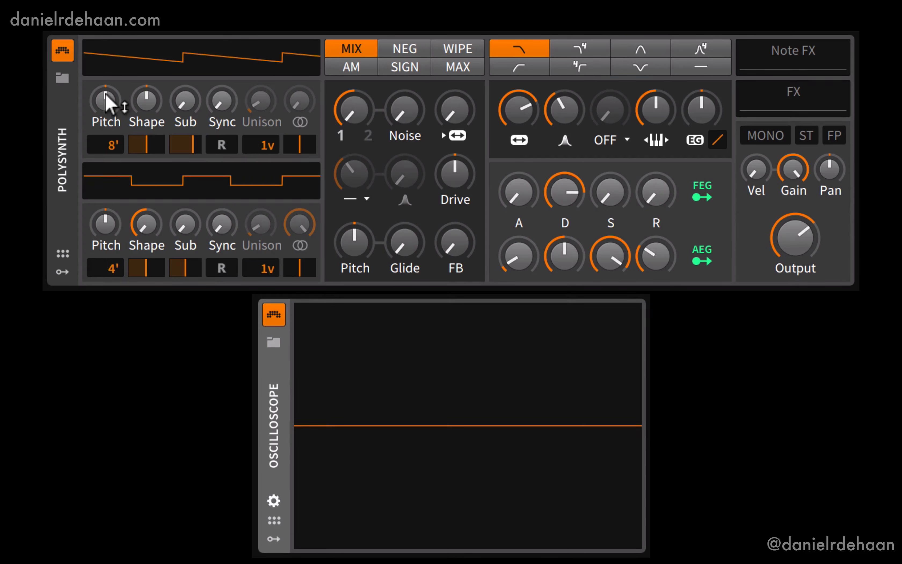
- Move oscillator 1's sub pulse width back near the centre and shift its pan off centre
{"action": "mouse_move", "coordinate": [107, 104]}
{"action": "mouse_move", "coordinate": [138, 99]}
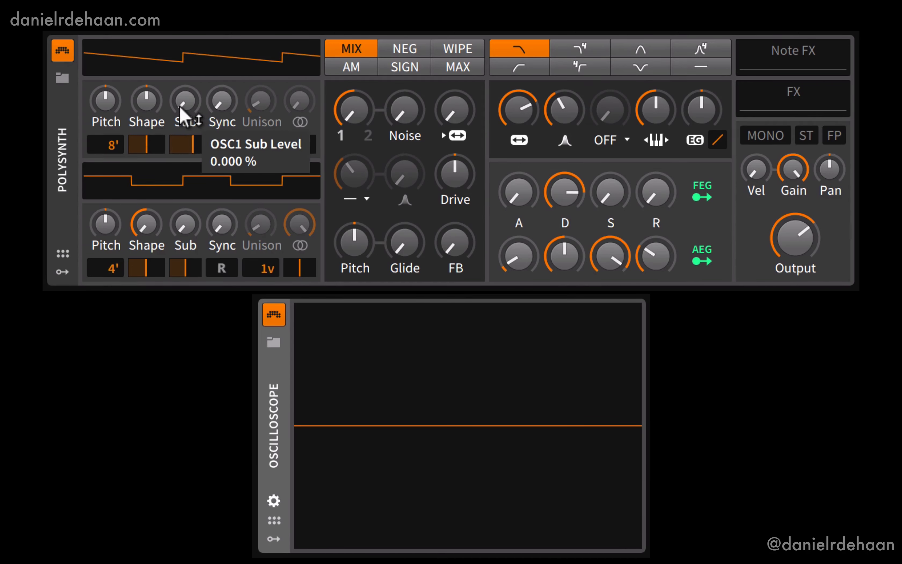
{"action": "mouse_move", "coordinate": [191, 147]}
{"action": "left_mouse_down"}
{"action": "mouse_move", "coordinate": [191, 176]}
{"action": "mouse_move", "coordinate": [181, 145]}
{"action": "left_mouse_up"}
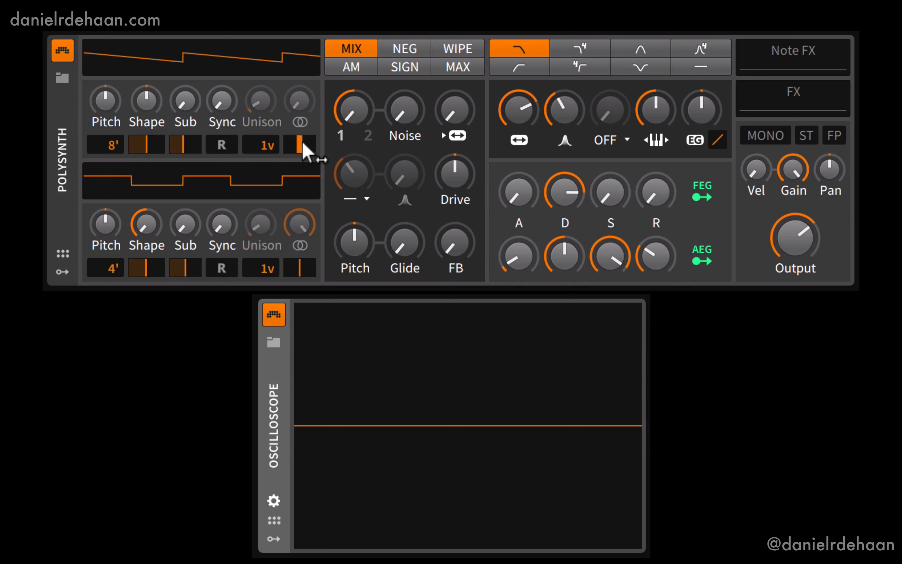
{"action": "left_click_drag", "start_coordinate": [300, 144], "coordinate": [296, 144]}
{"action": "mouse_move", "coordinate": [300, 144]}
{"action": "left_mouse_down"}
{"action": "mouse_move", "coordinate": [313, 144]}
{"action": "mouse_move", "coordinate": [280, 149]}
{"action": "mouse_move", "coordinate": [304, 143]}
{"action": "left_mouse_up"}
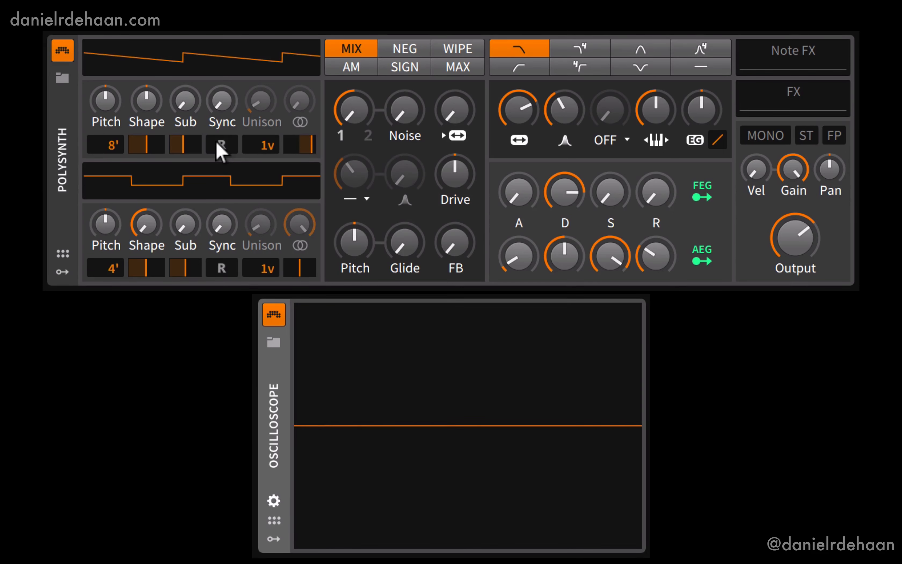
- Set oscillator 1 to 6 unison voices with maximum stereo width and a slightly wider unison spread
{"action": "left_click_drag", "start_coordinate": [261, 145], "coordinate": [294, 207]}
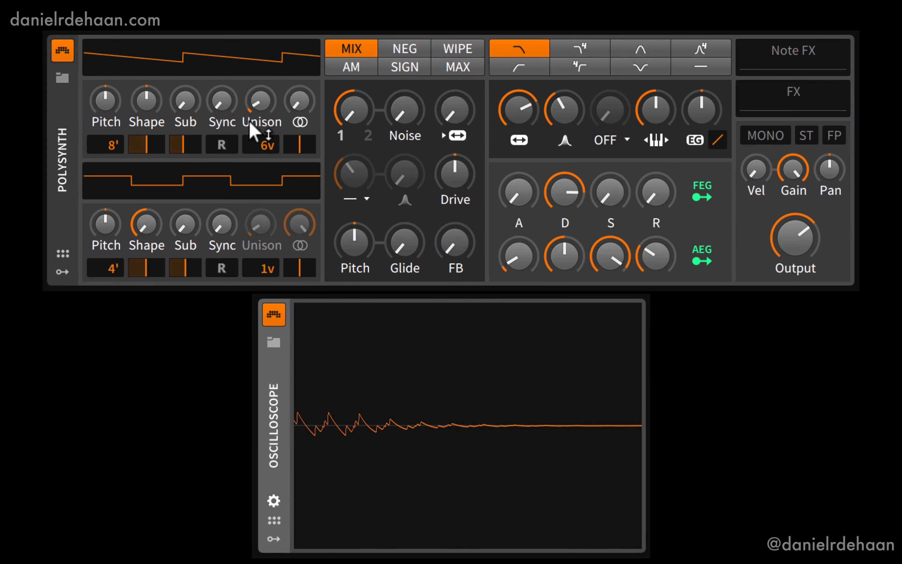
{"action": "left_click_drag", "start_coordinate": [295, 98], "coordinate": [289, 138]}
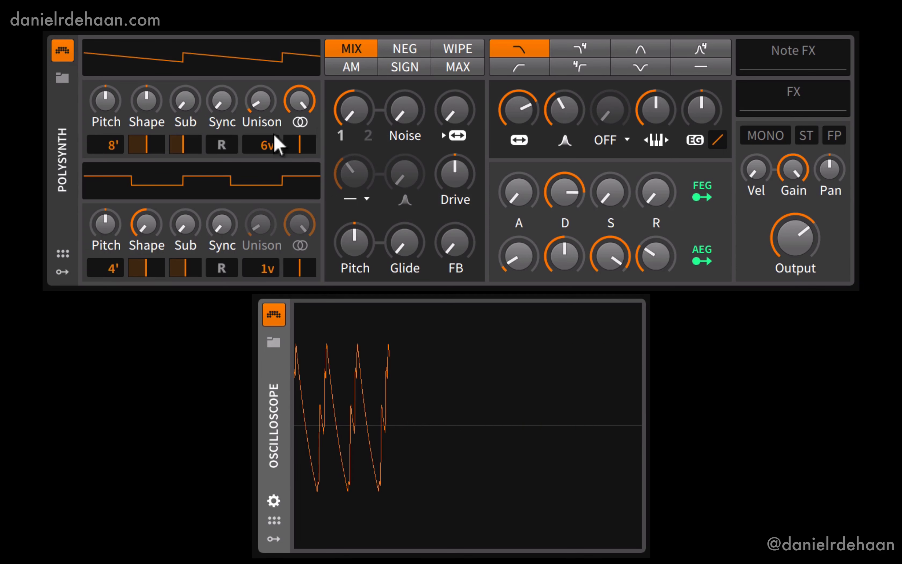
{"action": "left_click_drag", "start_coordinate": [258, 102], "coordinate": [258, 97]}
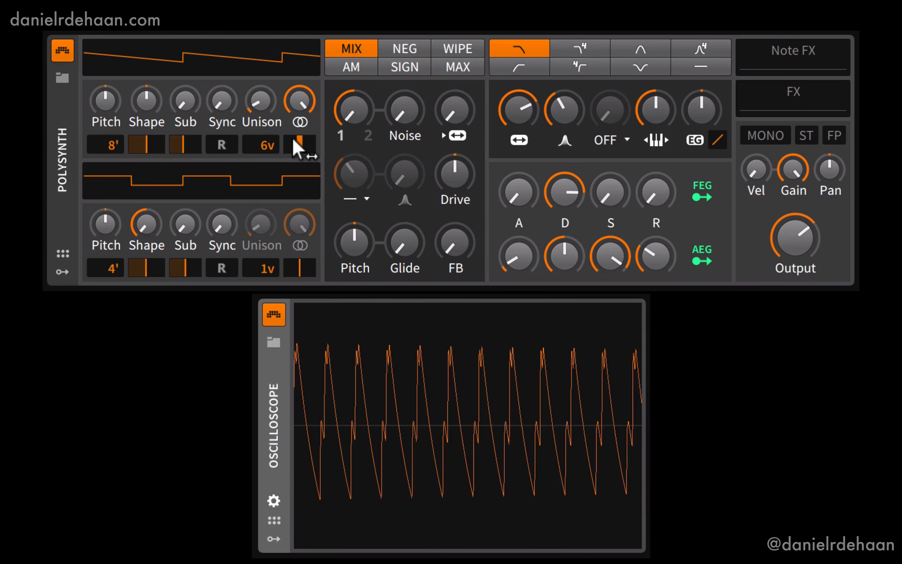
{"action": "mouse_move", "coordinate": [295, 149]}
- Raise oscillator 1's shape and sync partway, with its pulse width slightly above the centre
{"action": "mouse_move", "coordinate": [151, 96]}
{"action": "left_mouse_down"}
{"action": "mouse_move", "coordinate": [151, 74]}
{"action": "mouse_move", "coordinate": [153, 151]}
{"action": "mouse_move", "coordinate": [160, 148]}
{"action": "left_mouse_up"}
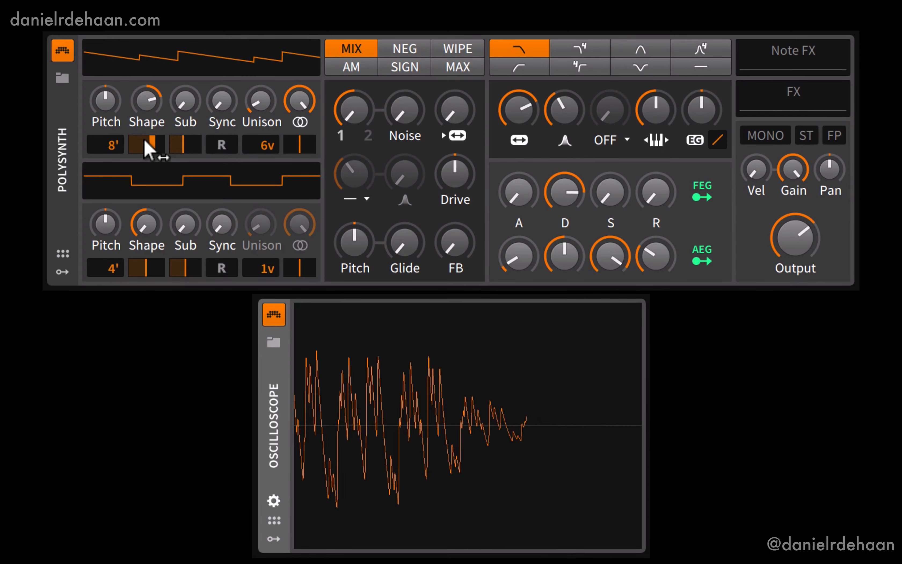
{"action": "left_click_drag", "start_coordinate": [211, 110], "coordinate": [207, 90]}
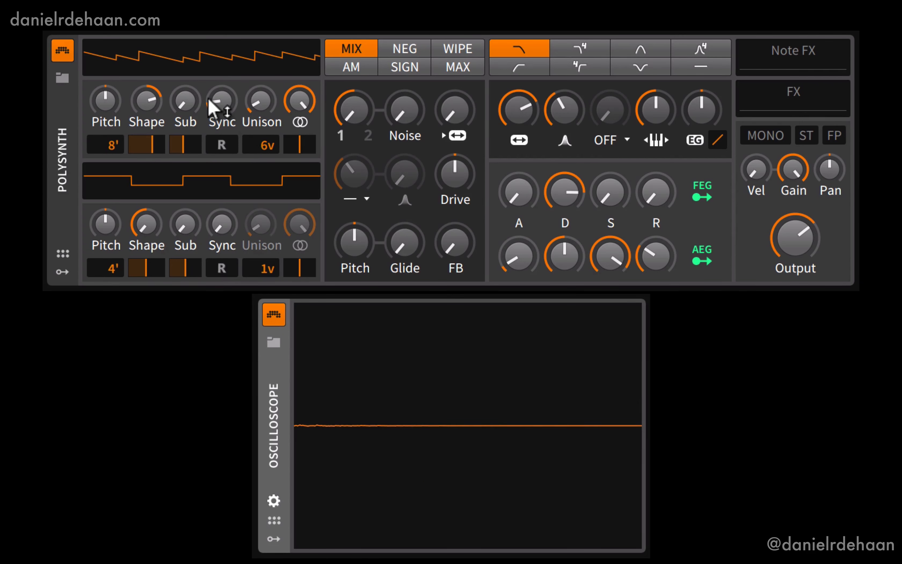
{"action": "mouse_move", "coordinate": [209, 97]}
- Turn on retrigger for oscillator 1
{"action": "mouse_move", "coordinate": [254, 109]}
{"action": "mouse_move", "coordinate": [220, 107]}
{"action": "left_click", "coordinate": [218, 146]}
{"action": "mouse_move", "coordinate": [270, 236]}
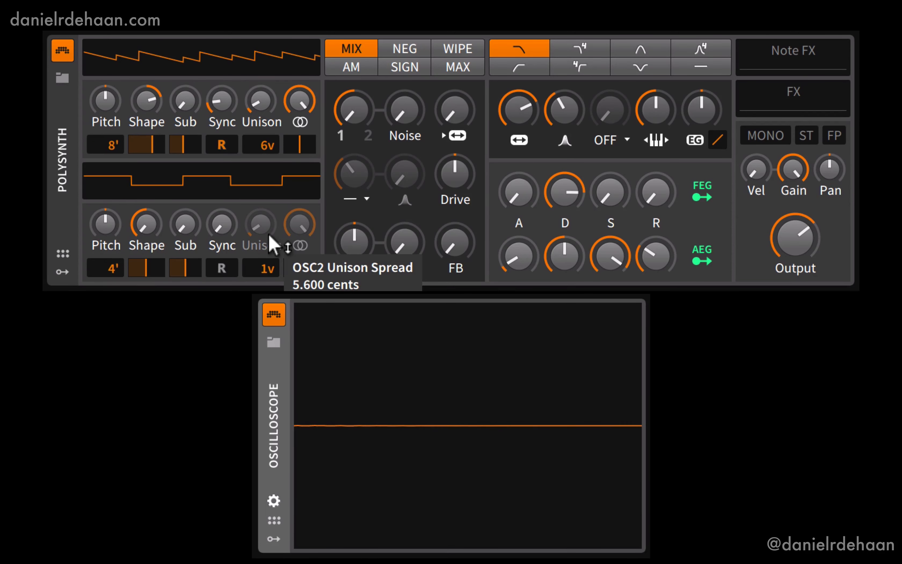
- Reset oscillator 1's pulse width, sub level and sync to their default values
{"action": "right_click", "coordinate": [135, 143]}
{"action": "left_click", "coordinate": [233, 254]}
{"action": "right_click", "coordinate": [178, 110]}
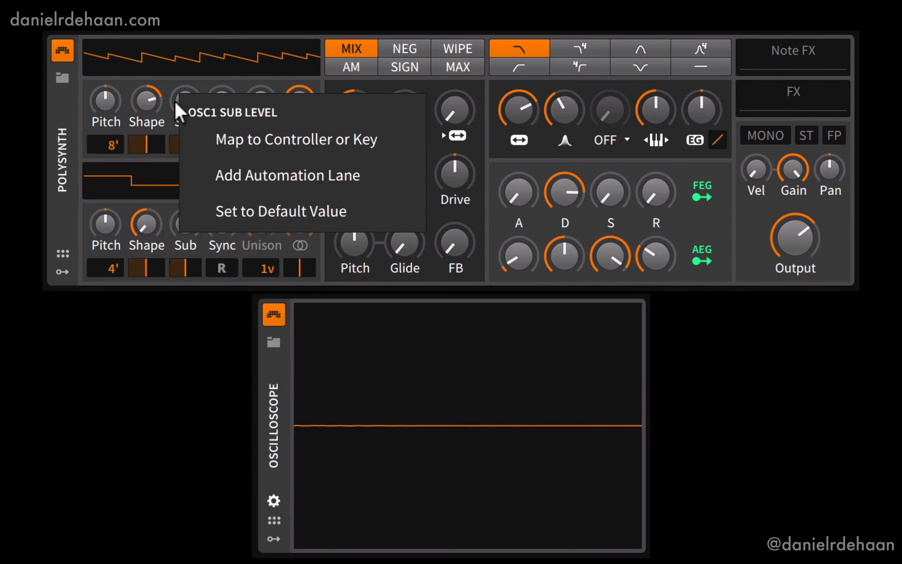
{"action": "left_click", "coordinate": [239, 210]}
{"action": "right_click", "coordinate": [217, 109]}
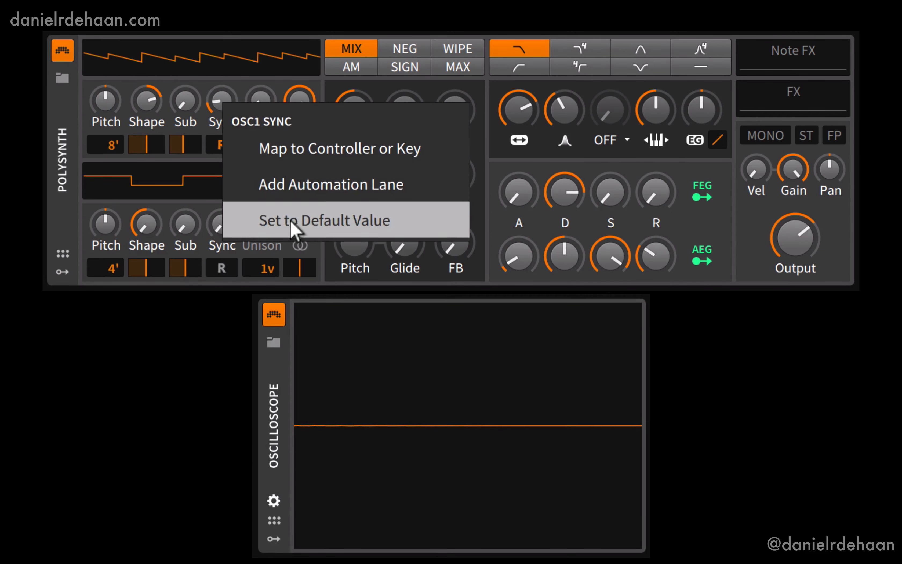
{"action": "left_click", "coordinate": [298, 228]}
- Reset oscillator 1's stereo width, unison voices, octave and shape to their default values
{"action": "right_click", "coordinate": [294, 112]}
{"action": "left_click", "coordinate": [311, 212]}
{"action": "right_click", "coordinate": [263, 146]}
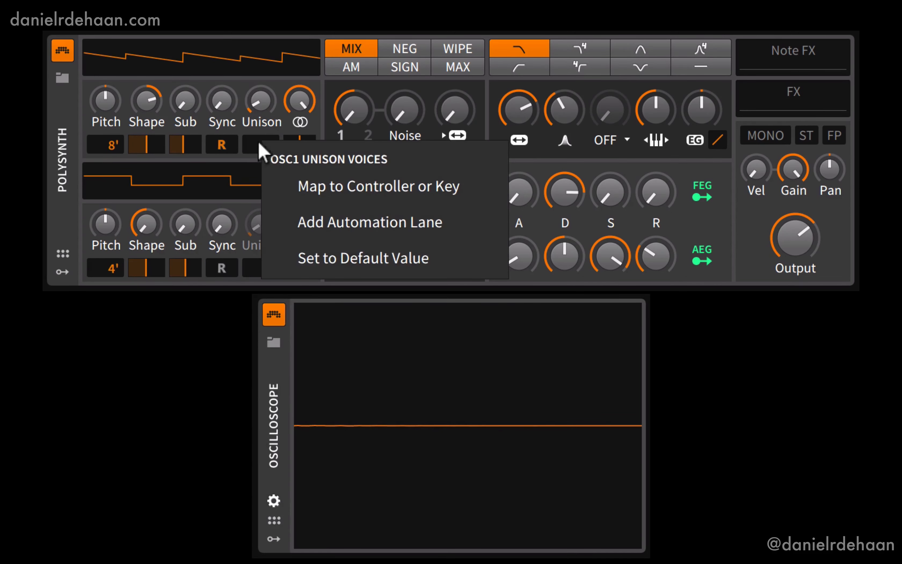
{"action": "left_click", "coordinate": [352, 259]}
{"action": "right_click", "coordinate": [105, 144]}
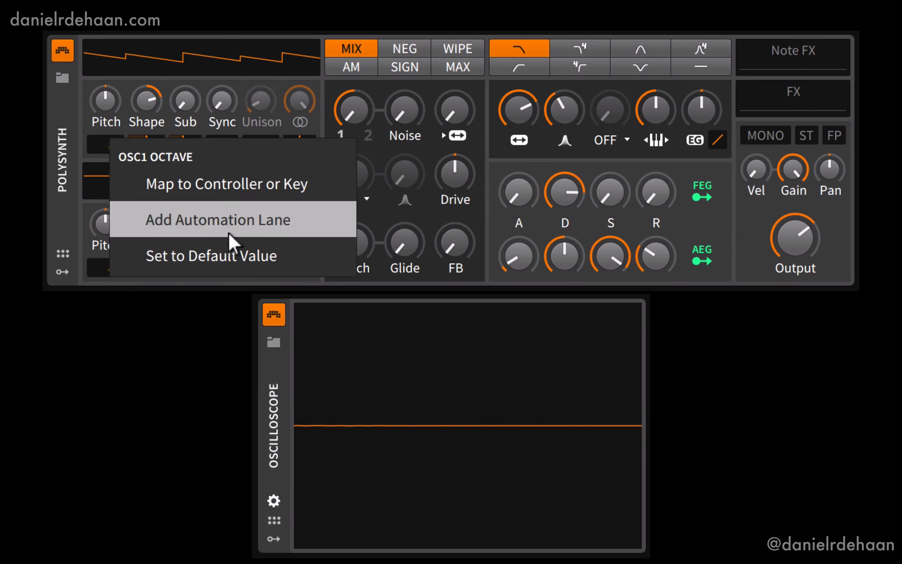
{"action": "left_click", "coordinate": [239, 256]}
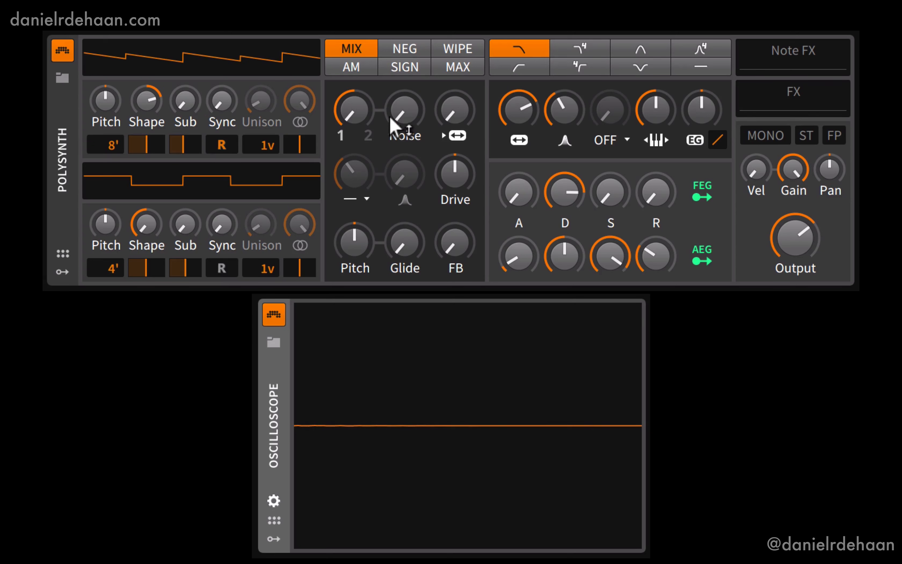
{"action": "mouse_move", "coordinate": [401, 122]}
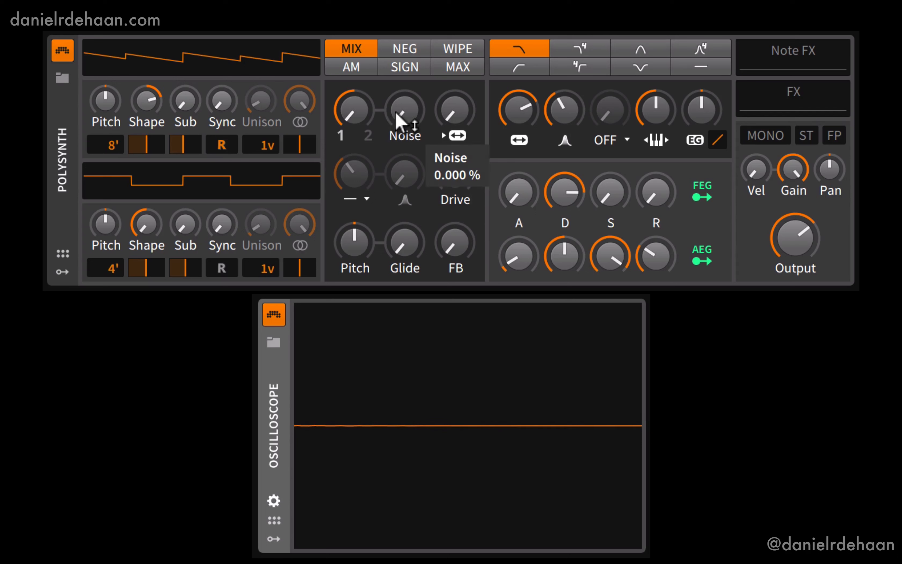
{"action": "mouse_move", "coordinate": [359, 115]}
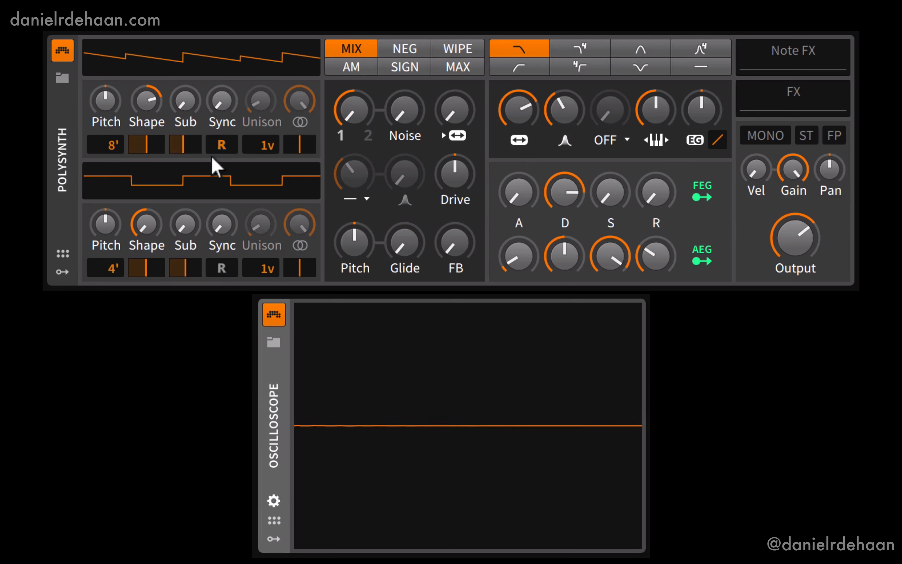
{"action": "right_click", "coordinate": [146, 101]}
{"action": "left_click", "coordinate": [243, 224]}
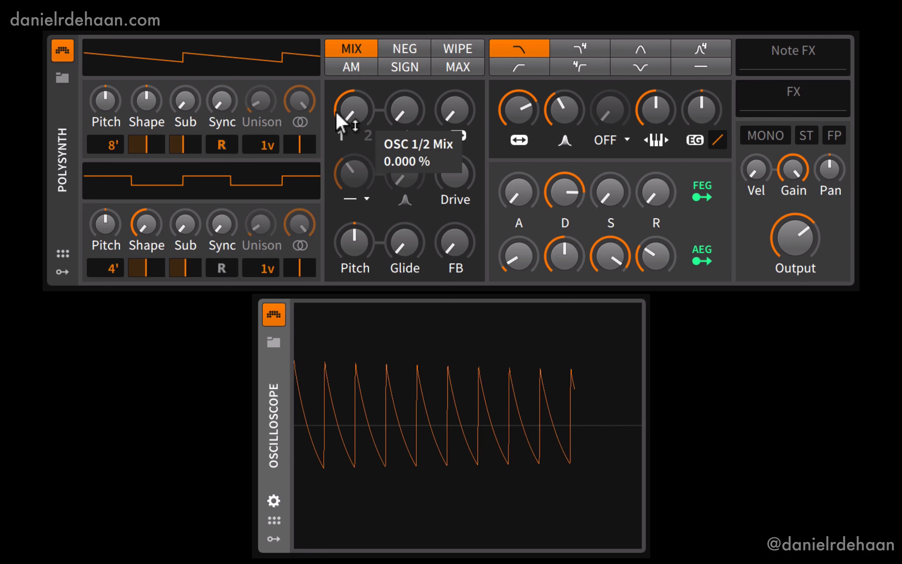
- Sweep the oscillator mix towards oscillator 2 in MIX blend mode and return it to 0%
{"action": "left_click_drag", "start_coordinate": [341, 121], "coordinate": [341, 73]}
{"action": "left_click_drag", "start_coordinate": [341, 119], "coordinate": [341, 166]}
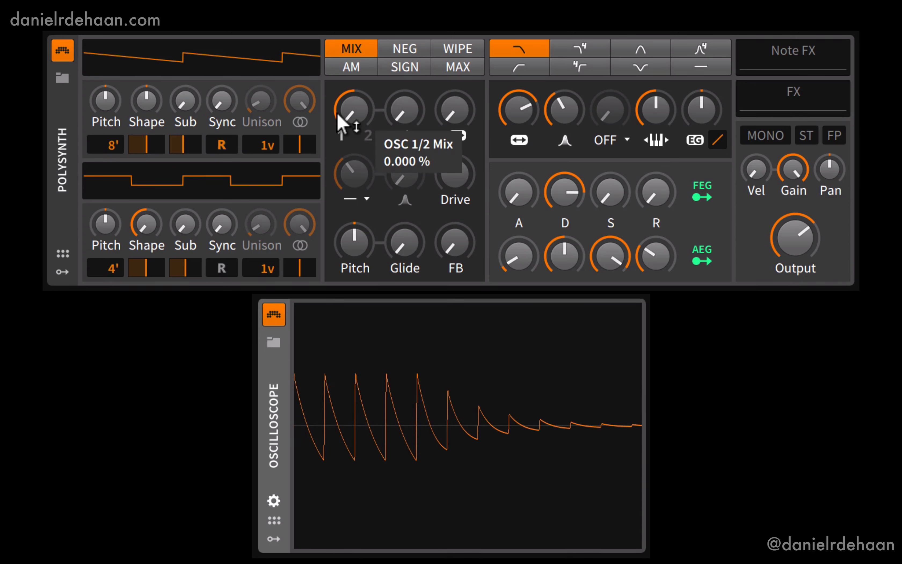
{"action": "mouse_move", "coordinate": [341, 47]}
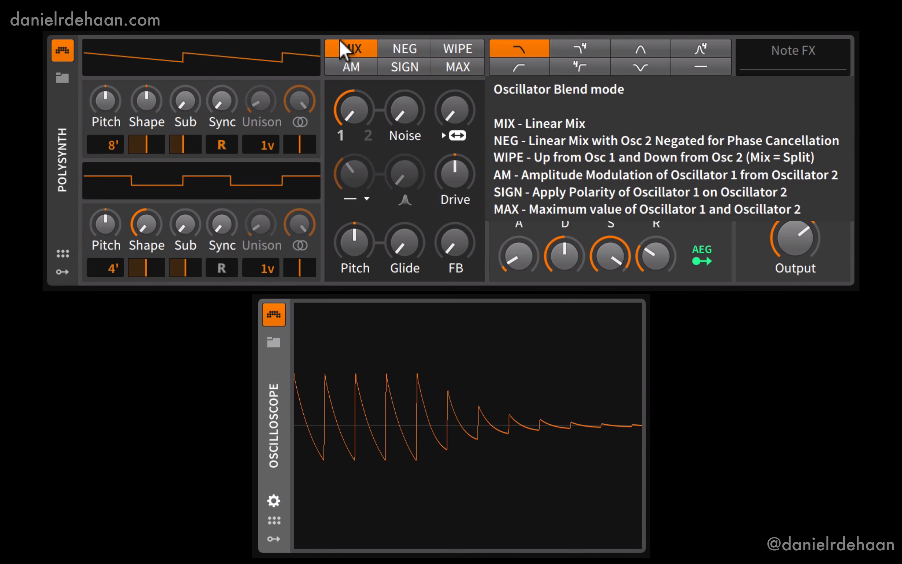
{"action": "mouse_move", "coordinate": [345, 118]}
- Switch the oscillator blend mode to NEG and turn the oscillator mix fully to oscillator 2
{"action": "left_click", "coordinate": [391, 51]}
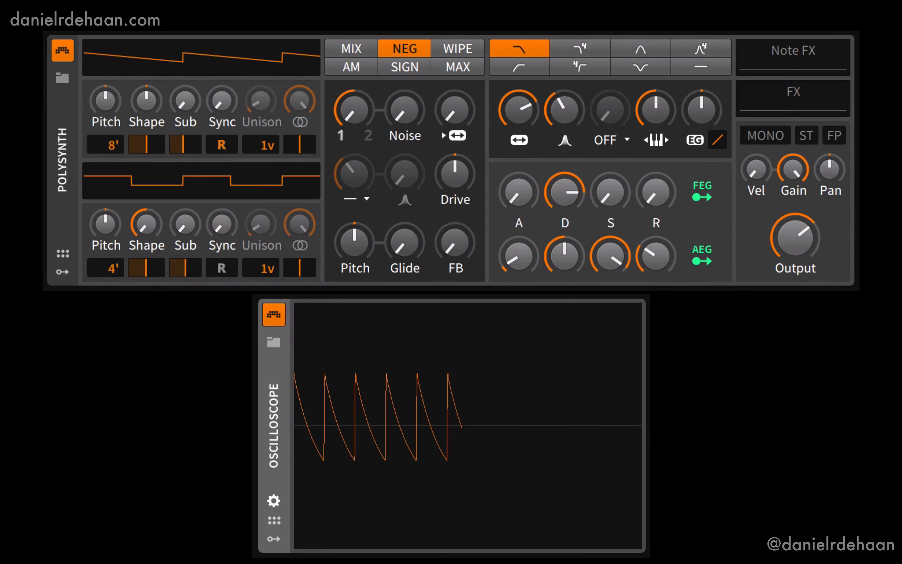
{"action": "left_click_drag", "start_coordinate": [353, 112], "coordinate": [352, 37]}
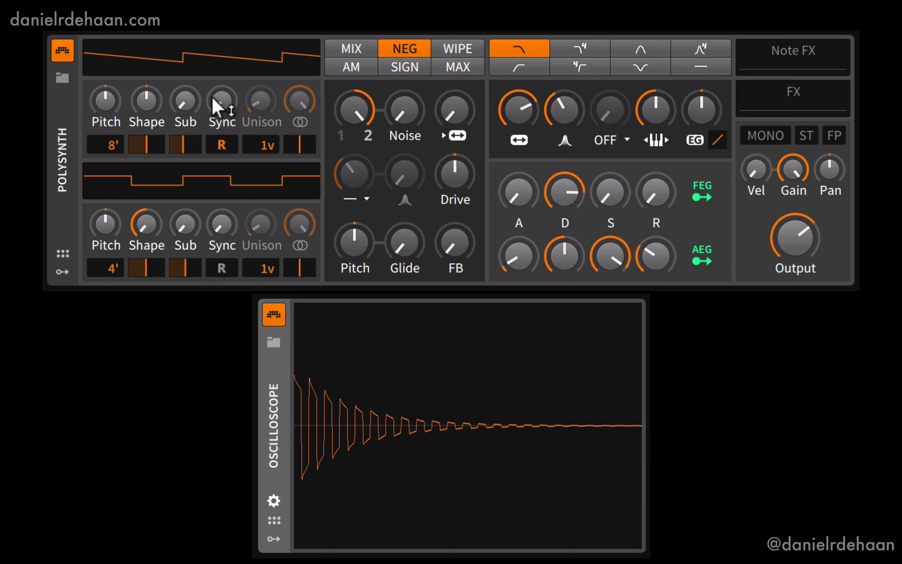
{"action": "left_click", "coordinate": [223, 143]}
{"action": "left_click_drag", "start_coordinate": [363, 89], "coordinate": [389, 38]}
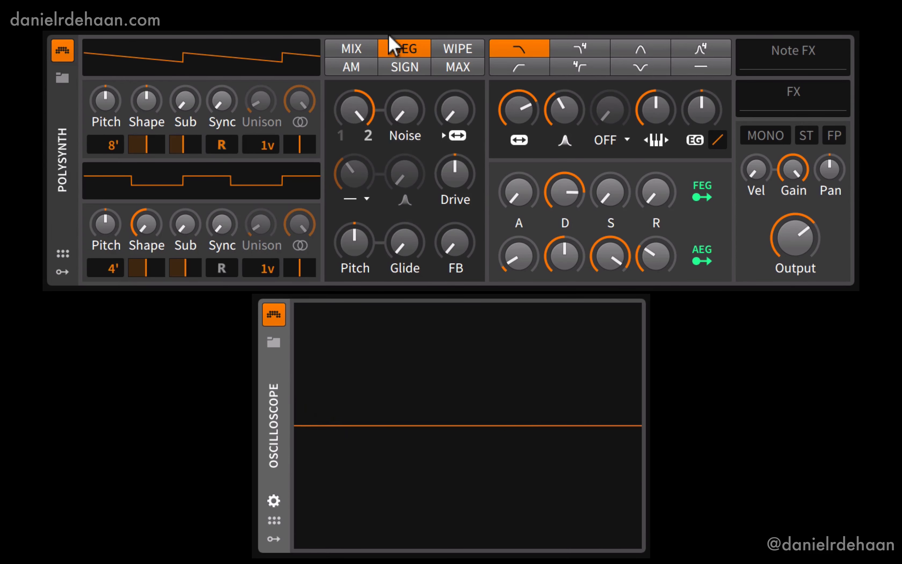
- Return the blend mode to MIX and bring the oscillator mix almost fully back to oscillator 1
{"action": "left_click", "coordinate": [338, 52]}
{"action": "left_click_drag", "start_coordinate": [354, 108], "coordinate": [354, 172]}
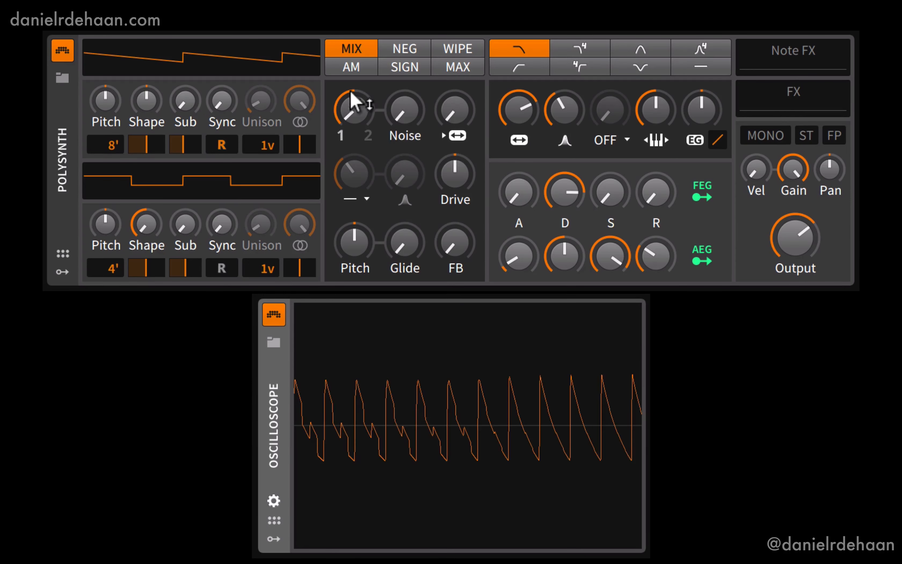
{"action": "mouse_move", "coordinate": [368, 44]}
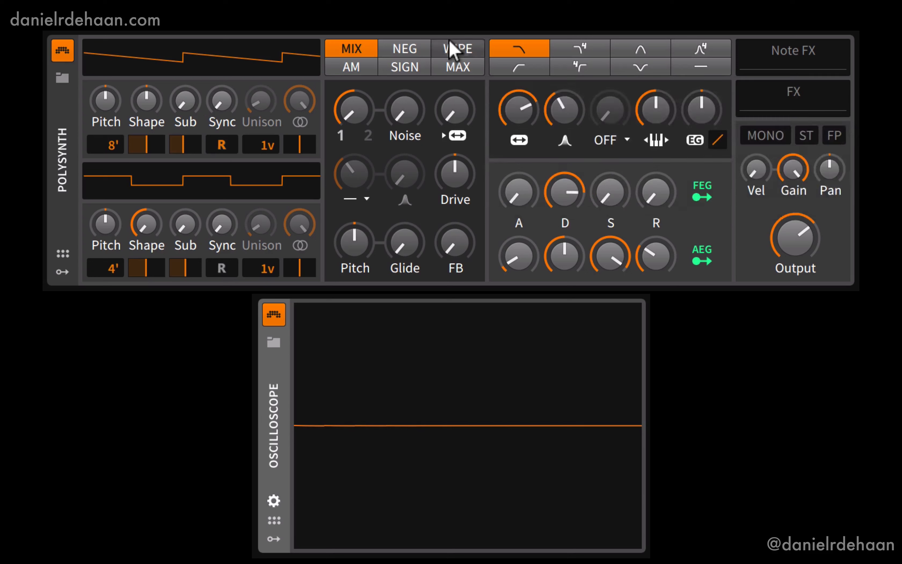
- Switch the oscillator blend mode to WIPE and turn the oscillator mix down to 0%
{"action": "left_click", "coordinate": [453, 49]}
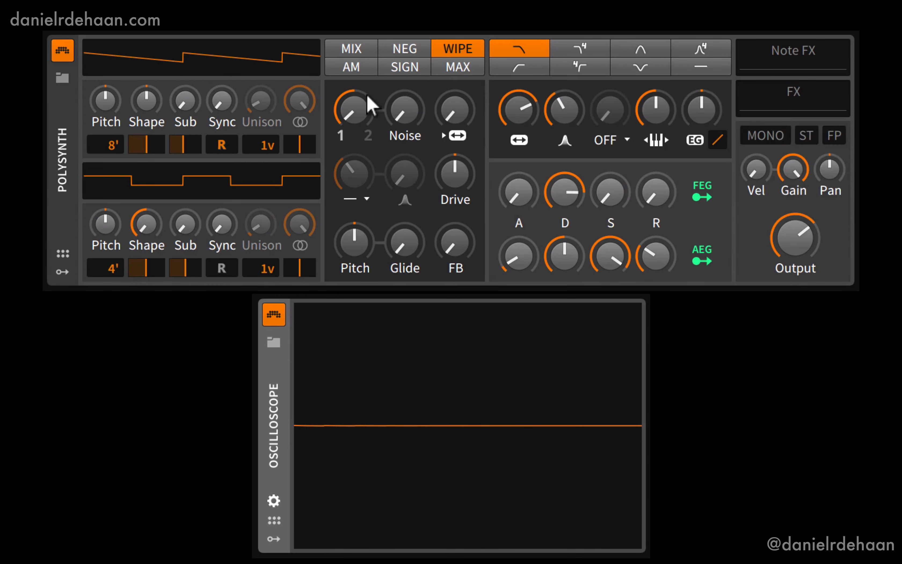
{"action": "mouse_move", "coordinate": [360, 107]}
{"action": "mouse_move", "coordinate": [354, 112]}
{"action": "left_mouse_down"}
{"action": "mouse_move", "coordinate": [354, 75]}
{"action": "mouse_move", "coordinate": [354, 142]}
{"action": "mouse_move", "coordinate": [352, 109]}
{"action": "left_mouse_up"}
{"action": "mouse_move", "coordinate": [351, 103]}
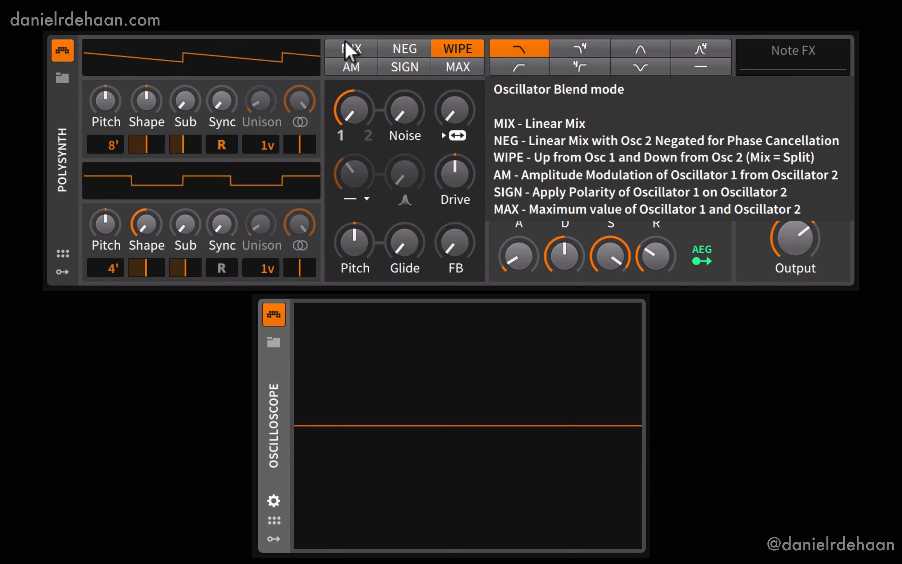
- Set the blend mode to MIX again and turn the oscillator mix fully to oscillator 2
{"action": "left_click", "coordinate": [347, 52]}
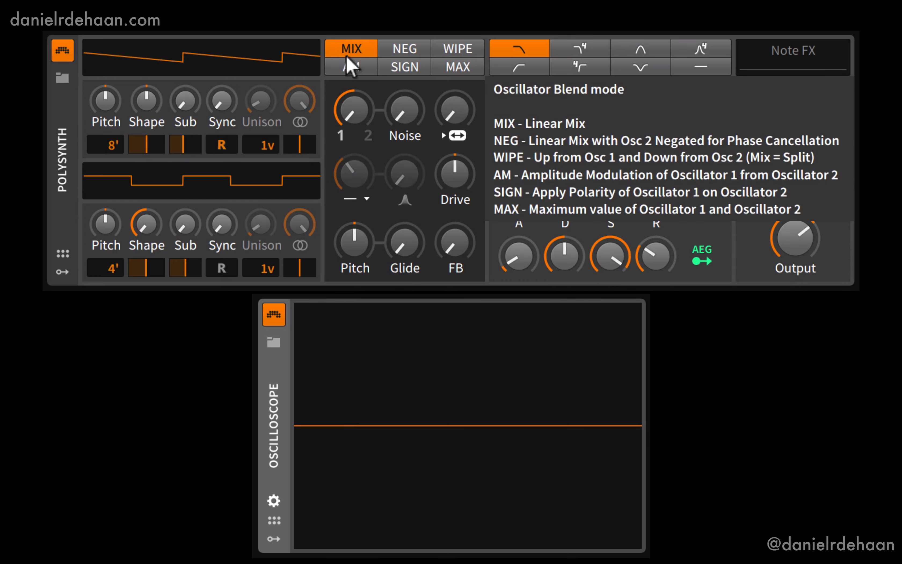
{"action": "mouse_move", "coordinate": [353, 112]}
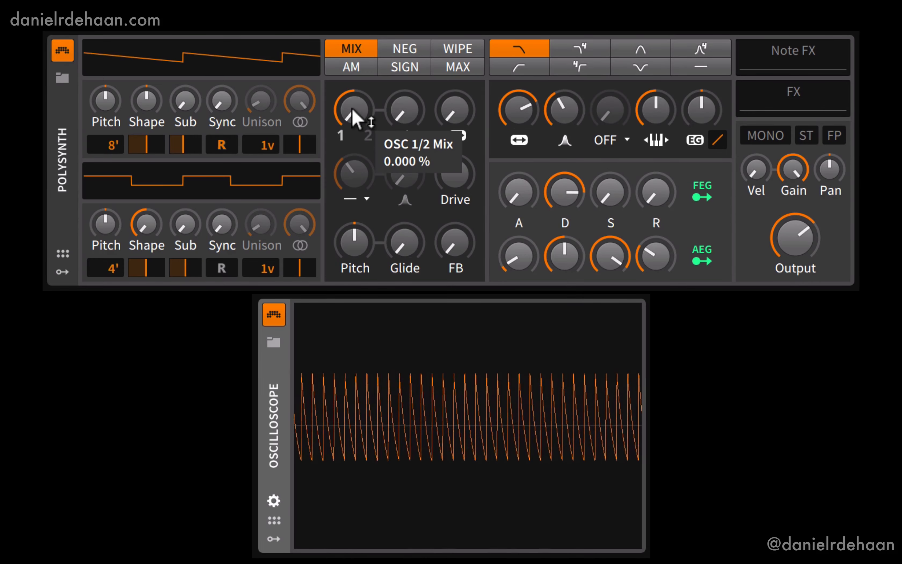
{"action": "left_click_drag", "start_coordinate": [353, 112], "coordinate": [352, 41]}
- Show the Oscilloscope's settings and raise its time division Scale Offset to about the centre to view fewer wave cycles
{"action": "left_click", "coordinate": [274, 499]}
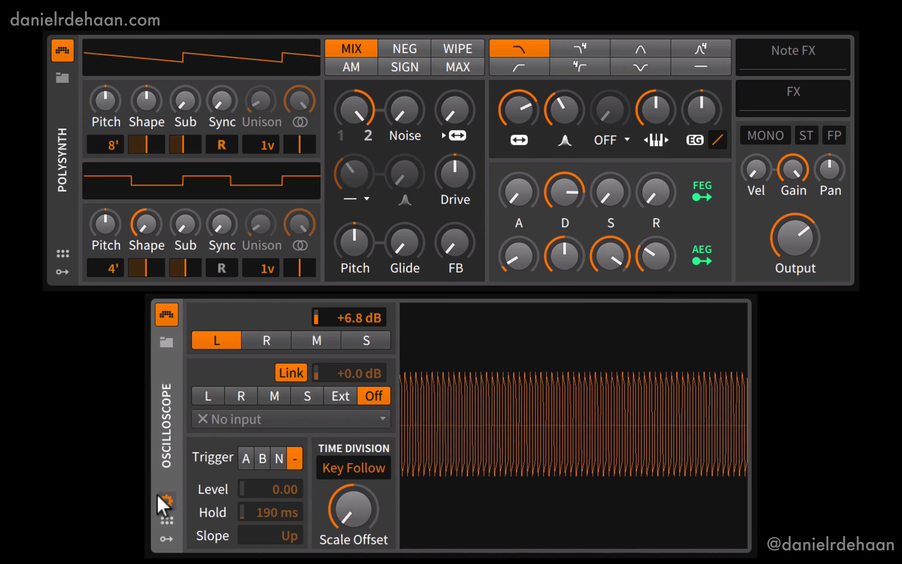
{"action": "left_click_drag", "start_coordinate": [340, 518], "coordinate": [339, 481]}
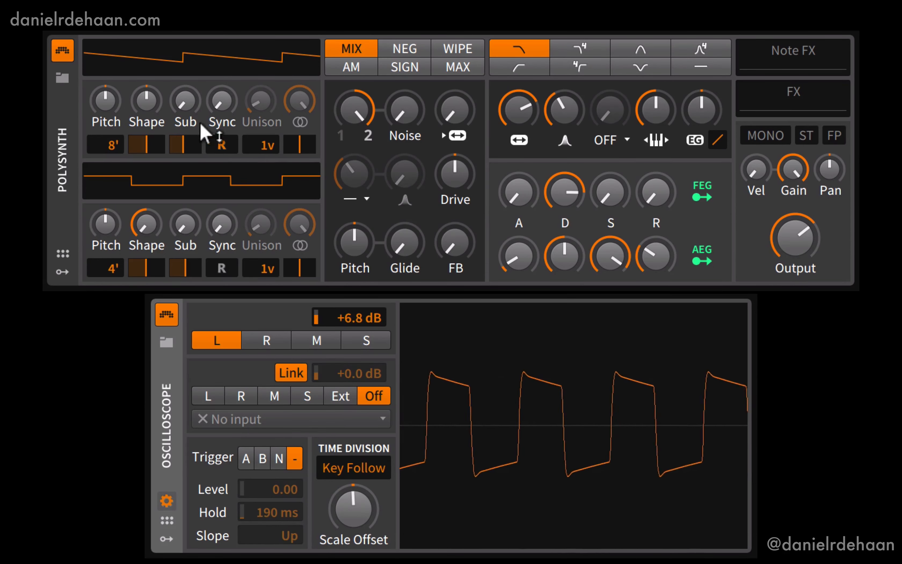
{"action": "left_click_drag", "start_coordinate": [354, 108], "coordinate": [350, 87]}
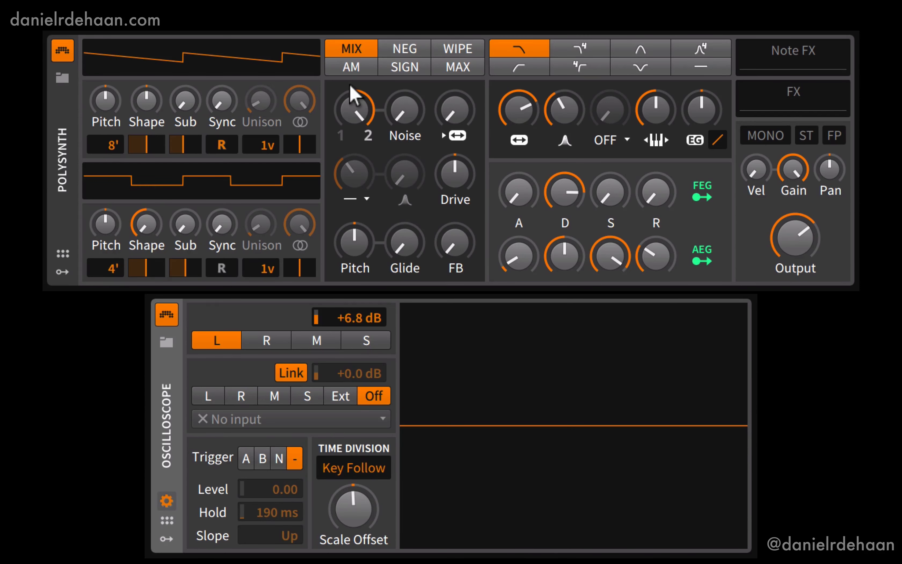
- Switch the blend mode to WIPE and sweep the oscillator mix down to oscillator 1 and back fully to oscillator 2
{"action": "left_click", "coordinate": [445, 52]}
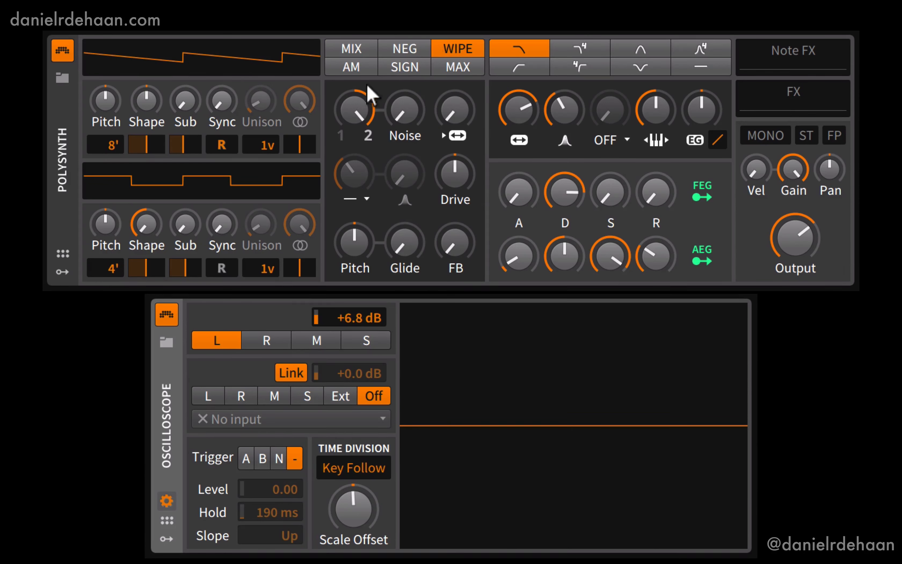
{"action": "left_click_drag", "start_coordinate": [369, 91], "coordinate": [347, 116]}
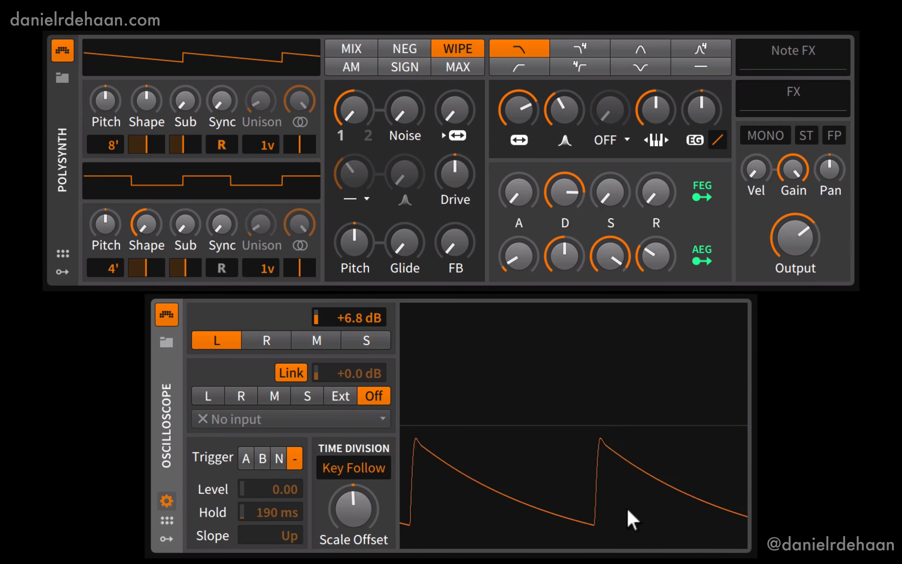
{"action": "left_click_drag", "start_coordinate": [356, 121], "coordinate": [356, 62]}
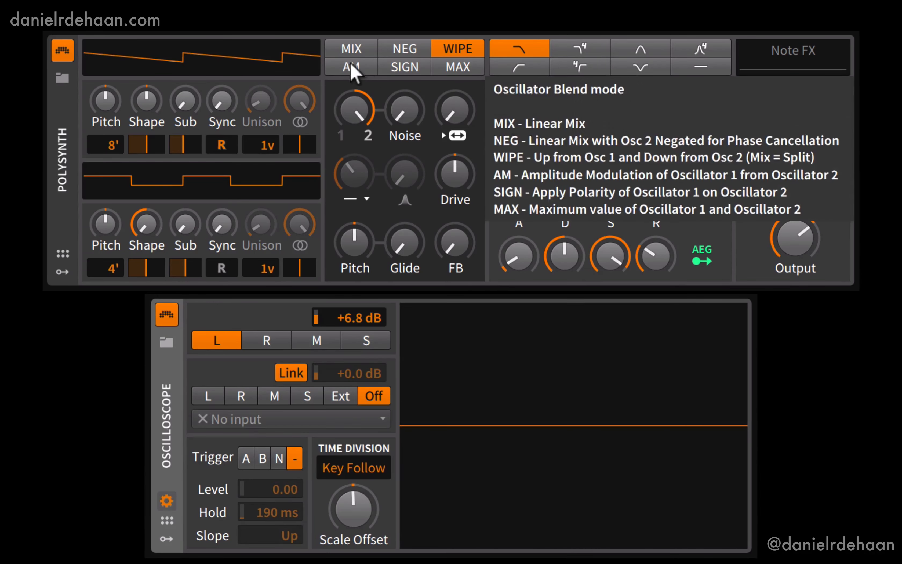
- Switch the oscillator blend mode to AM and turn the mix fully to oscillator 1
{"action": "left_click", "coordinate": [348, 66]}
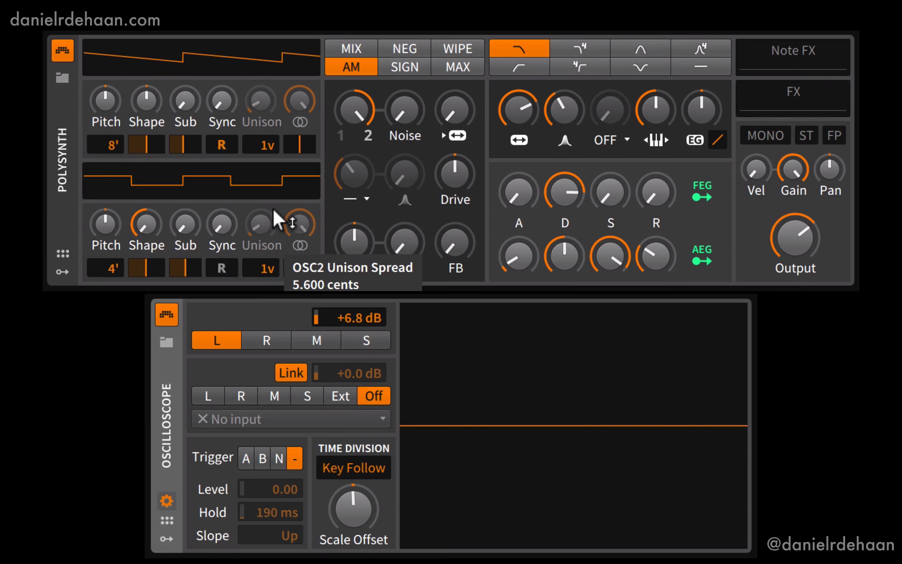
{"action": "left_click_drag", "start_coordinate": [354, 105], "coordinate": [345, 109]}
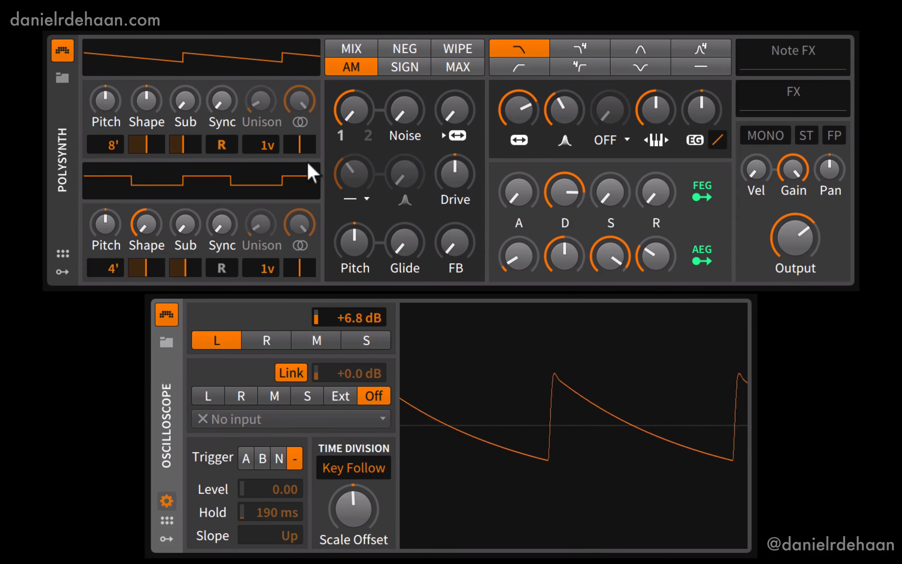
- Set oscillator 2's octave to 32' and turn the oscillator mix gradually up to full oscillator 2
{"action": "left_click_drag", "start_coordinate": [118, 258], "coordinate": [145, 223]}
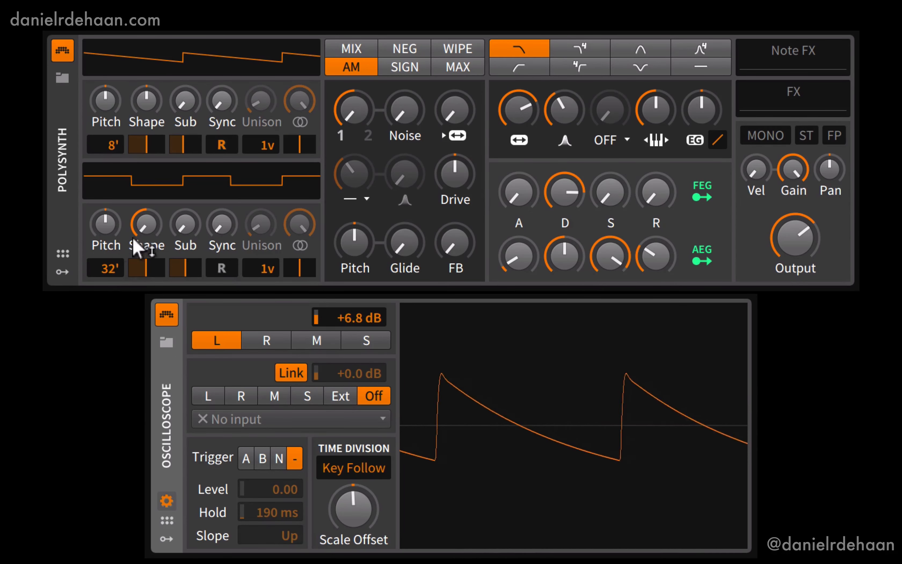
{"action": "left_click_drag", "start_coordinate": [357, 118], "coordinate": [357, 106]}
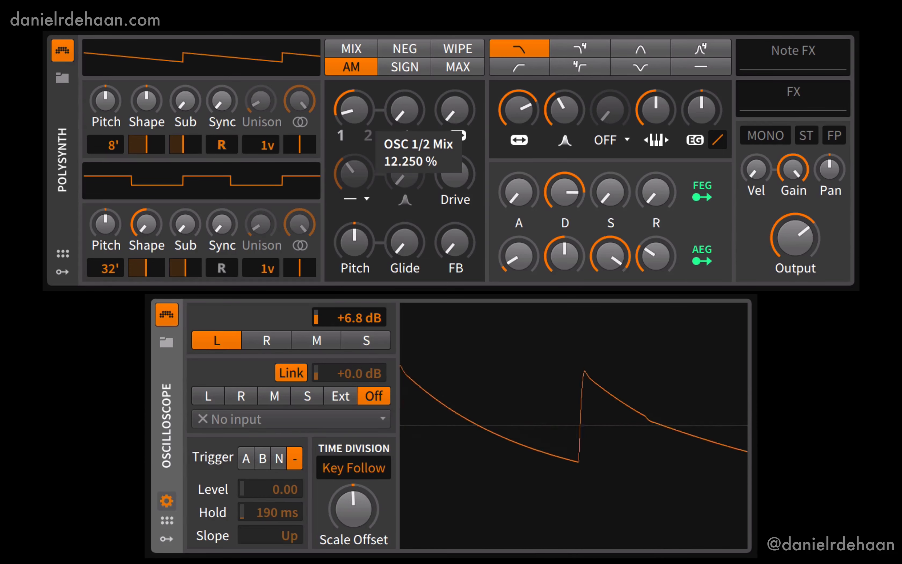
{"action": "left_click_drag", "start_coordinate": [357, 106], "coordinate": [358, 75]}
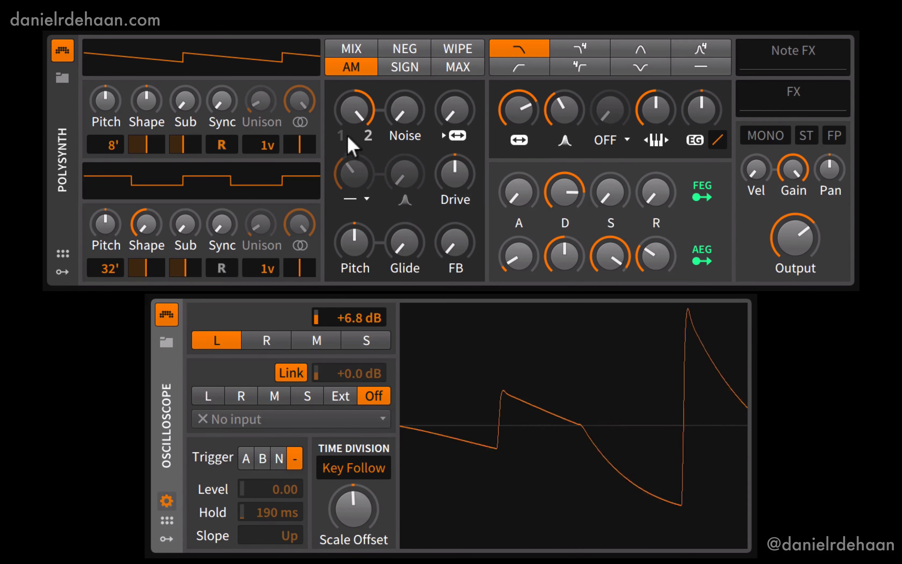
- Lower oscillator 2's pitch to -7 st, vary it further, and reset it to its default
{"action": "left_click_drag", "start_coordinate": [106, 223], "coordinate": [106, 250]}
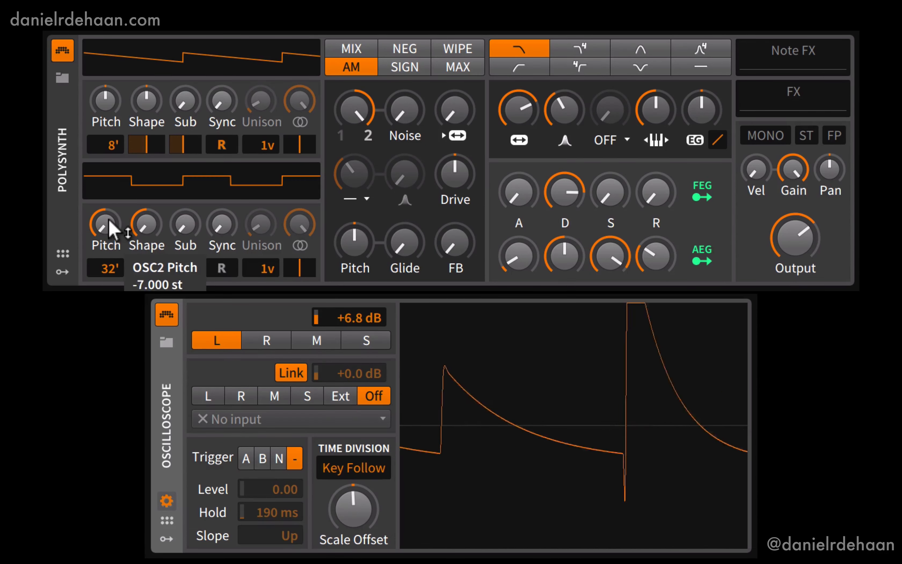
{"action": "left_click_drag", "start_coordinate": [110, 222], "coordinate": [90, 209]}
{"action": "double_click", "coordinate": [89, 222]}
{"action": "mouse_move", "coordinate": [90, 226]}
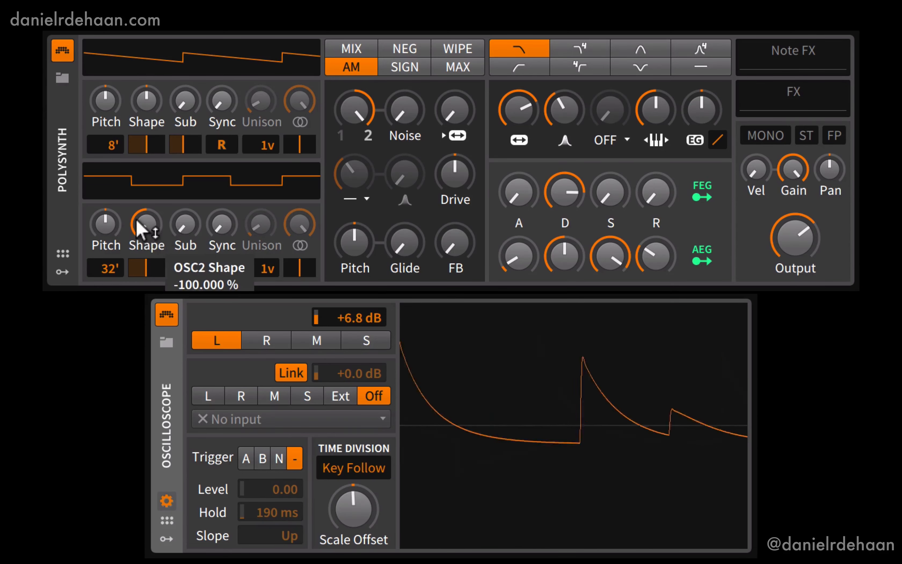
- Raise oscillator 2's sub level to maximum and set oscillator 1's octave to 1', leaving oscillator 2's pitch at its default
{"action": "left_click_drag", "start_coordinate": [156, 226], "coordinate": [157, 153]}
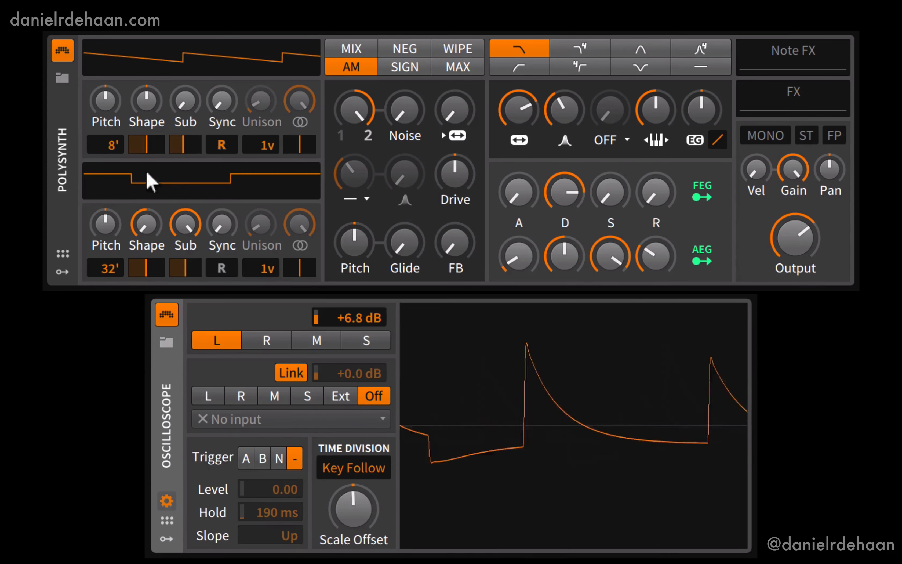
{"action": "left_click_drag", "start_coordinate": [113, 145], "coordinate": [113, 138]}
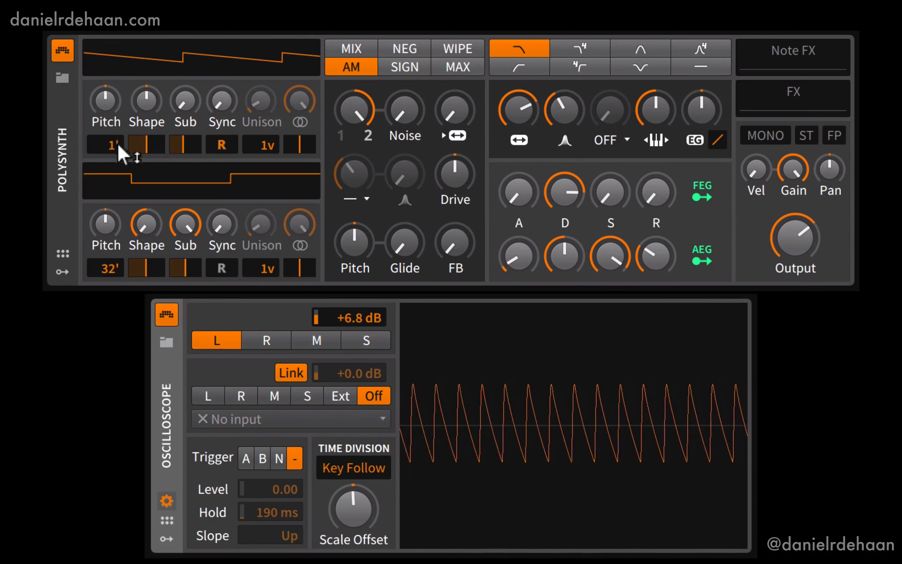
{"action": "mouse_move", "coordinate": [106, 242]}
{"action": "left_mouse_down"}
{"action": "mouse_move", "coordinate": [106, 221]}
{"action": "mouse_move", "coordinate": [105, 233]}
{"action": "left_mouse_up"}
{"action": "double_click", "coordinate": [97, 227]}
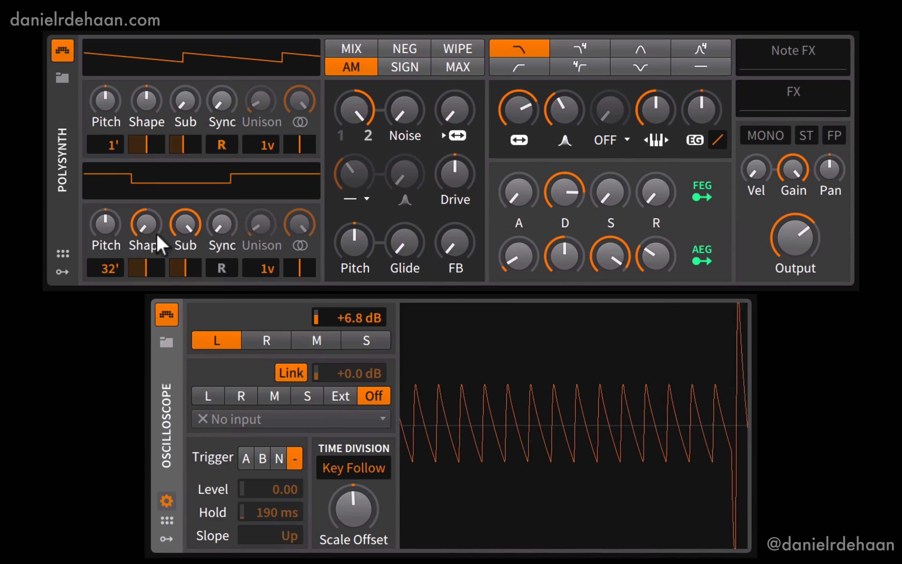
- Lower oscillator 2's sub pulse width slightly and switch the oscillator blend mode to SIGN
{"action": "mouse_move", "coordinate": [175, 265]}
{"action": "left_mouse_down"}
{"action": "mouse_move", "coordinate": [190, 265]}
{"action": "mouse_move", "coordinate": [170, 264]}
{"action": "left_mouse_up"}
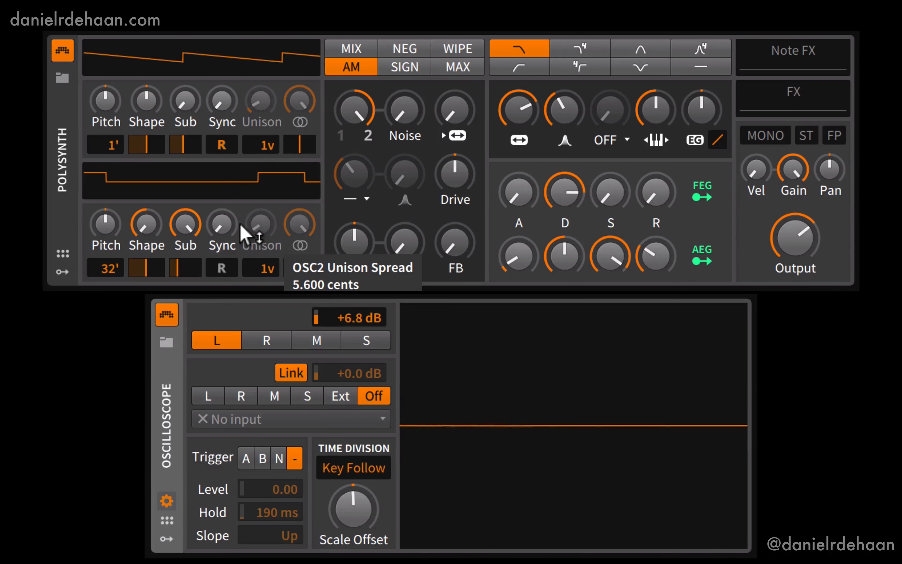
{"action": "left_click", "coordinate": [389, 67]}
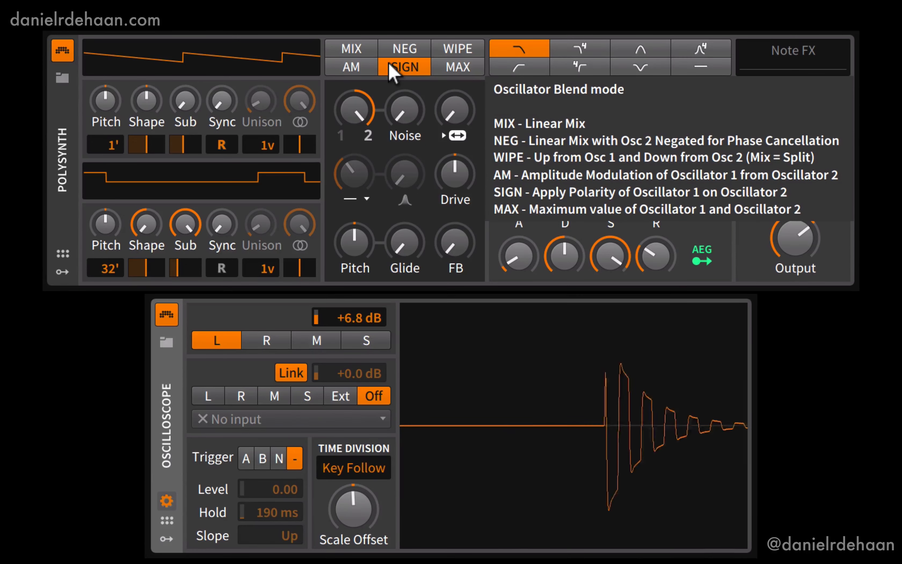
{"action": "mouse_move", "coordinate": [354, 109]}
{"action": "left_mouse_down"}
{"action": "mouse_move", "coordinate": [354, 147]}
{"action": "mouse_move", "coordinate": [347, 106]}
{"action": "left_mouse_up"}
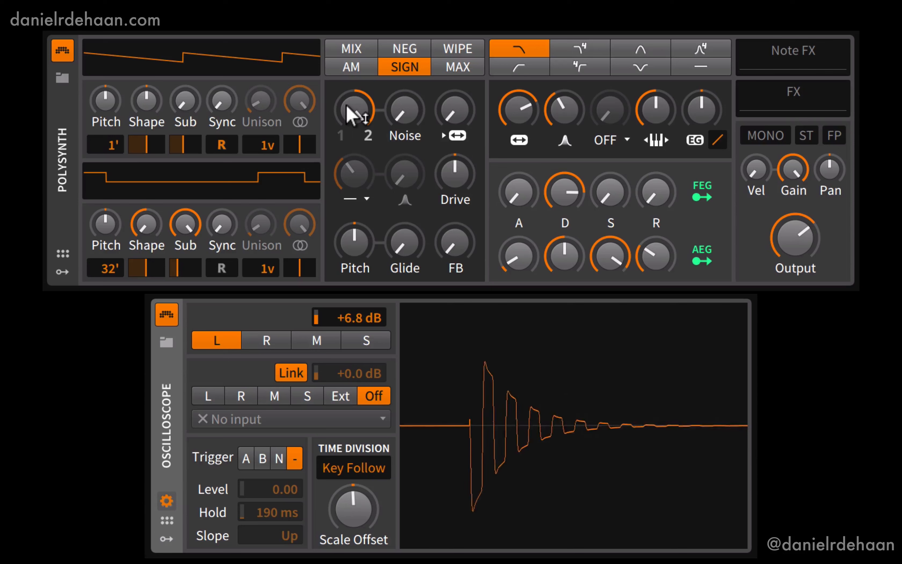
{"action": "mouse_move", "coordinate": [347, 106]}
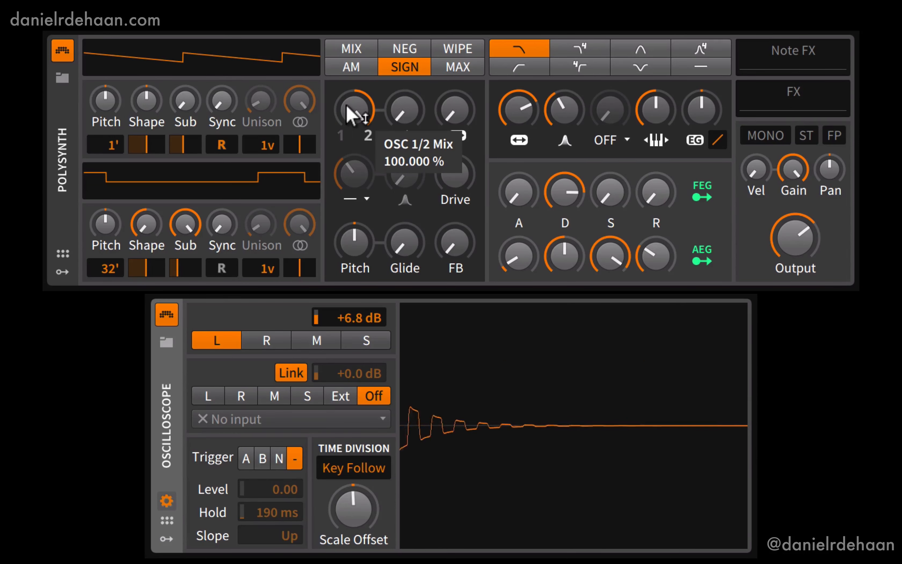
{"action": "mouse_move", "coordinate": [199, 87]}
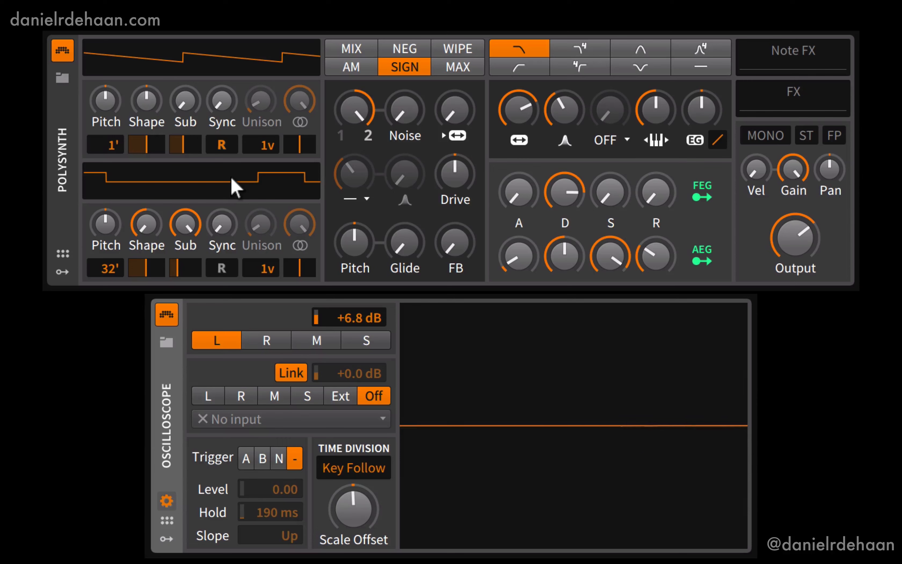
- Set the Oscilloscope's trigger to A and adjust its scale offset to slightly above centre
{"action": "left_click_drag", "start_coordinate": [337, 507], "coordinate": [336, 537]}
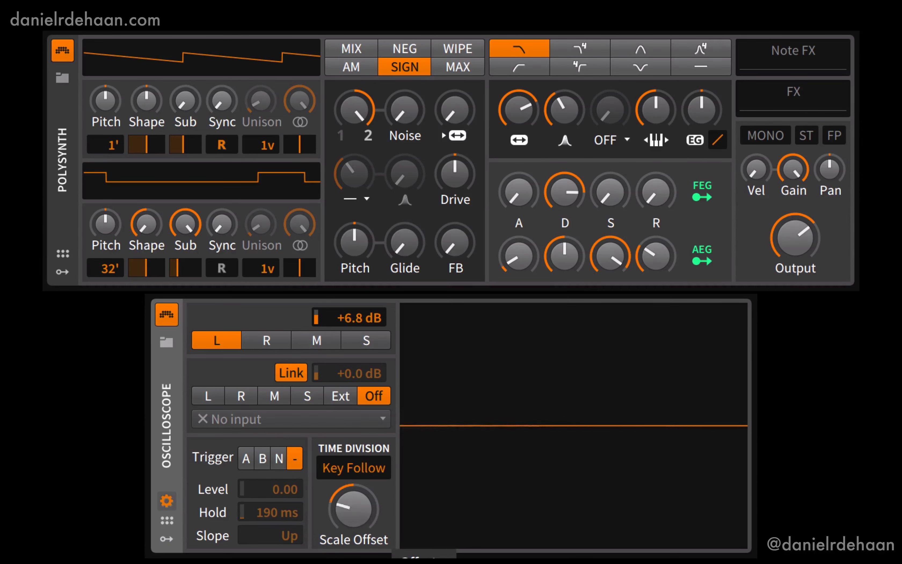
{"action": "left_click", "coordinate": [244, 459]}
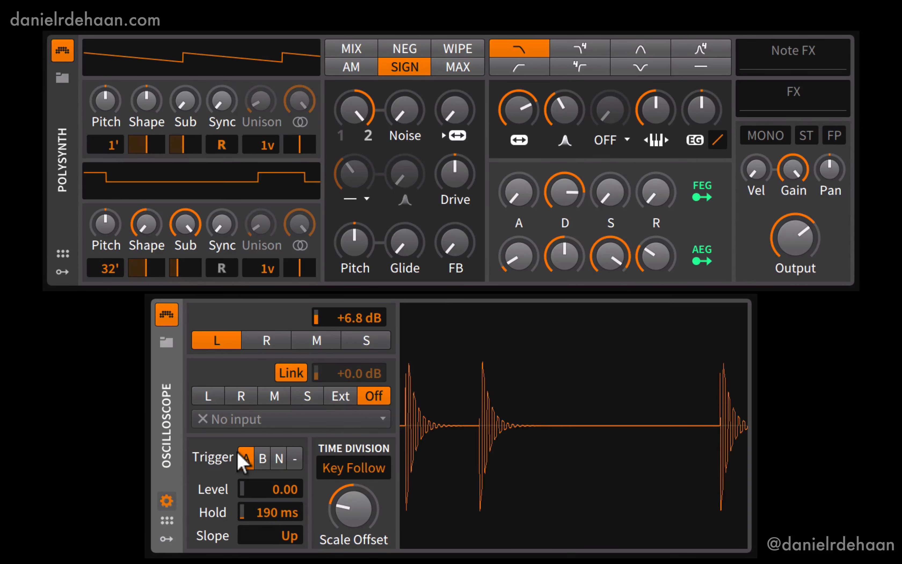
{"action": "left_click_drag", "start_coordinate": [354, 510], "coordinate": [353, 448]}
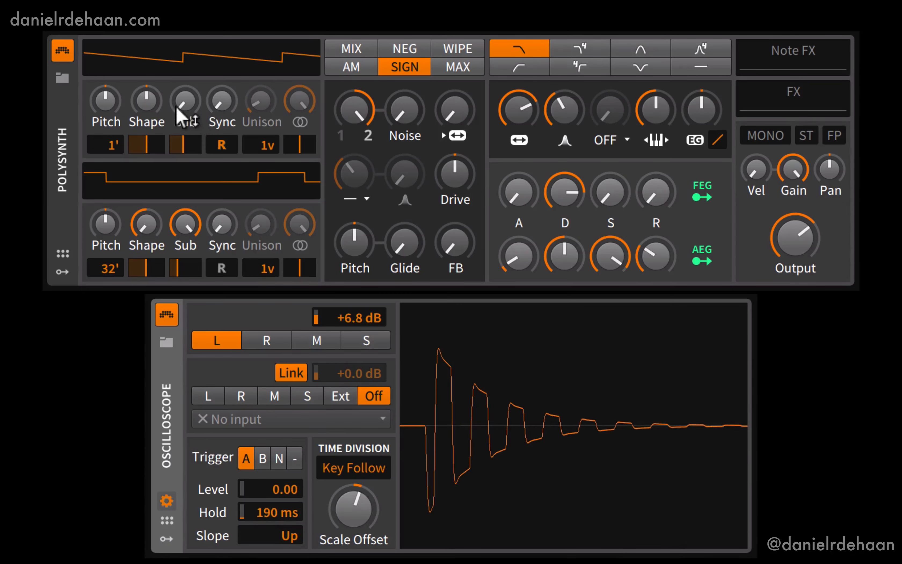
- Lower oscillator 2's sub level to near zero, raise its shape to 100 %, and tune it to 4' with the pitch slightly below default
{"action": "left_click_drag", "start_coordinate": [177, 226], "coordinate": [177, 298]}
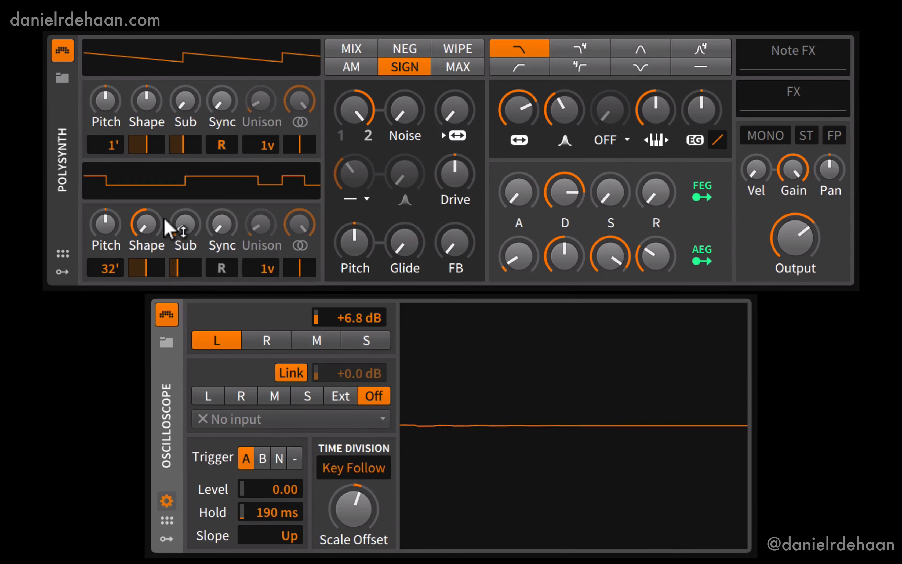
{"action": "left_click", "coordinate": [146, 225]}
{"action": "left_click_drag", "start_coordinate": [146, 225], "coordinate": [147, 56]}
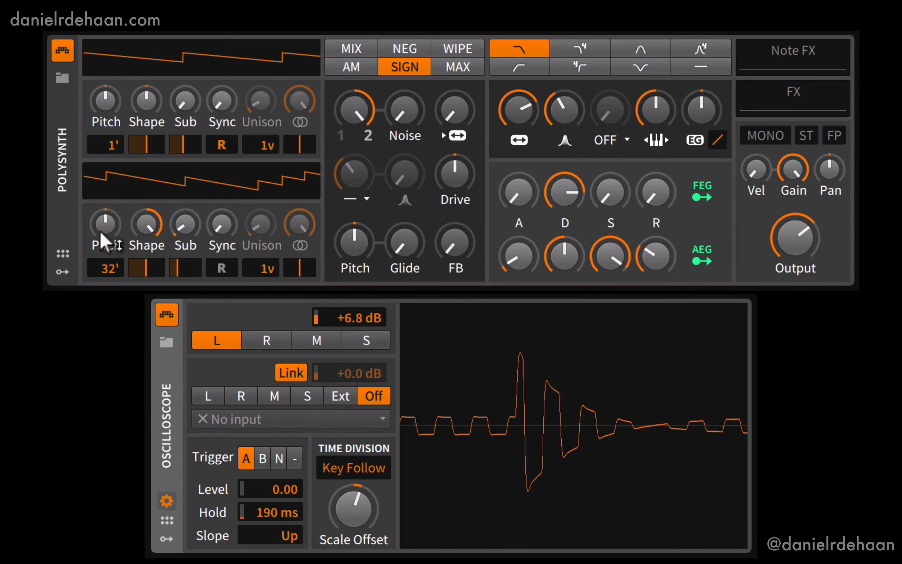
{"action": "left_click_drag", "start_coordinate": [111, 268], "coordinate": [99, 225]}
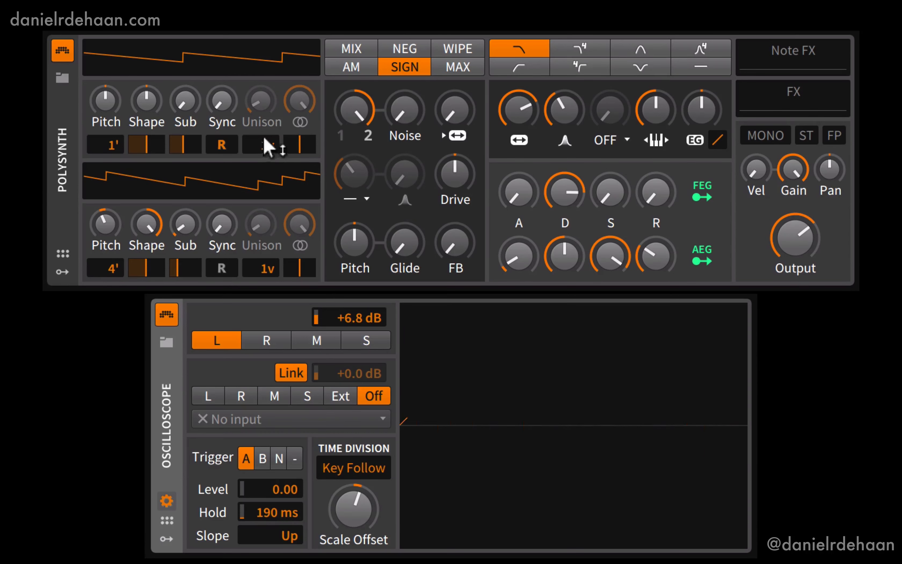
- Set unison to 2 voices with about 18.6 cents spread on oscillator 1, and to 3 voices with a wider spread on oscillator 2
{"action": "left_click_drag", "start_coordinate": [276, 144], "coordinate": [252, 112]}
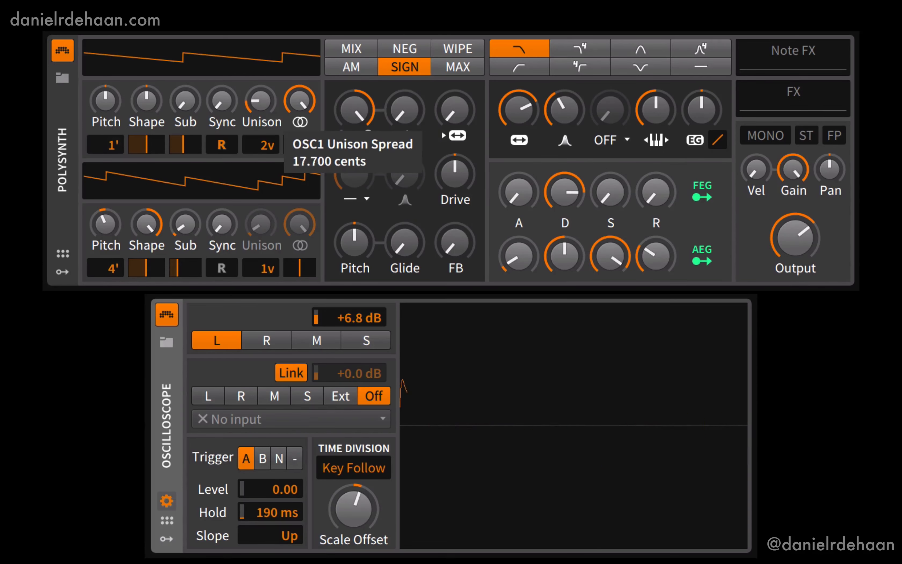
{"action": "left_click_drag", "start_coordinate": [258, 268], "coordinate": [258, 264]}
{"action": "left_click_drag", "start_coordinate": [260, 223], "coordinate": [260, 211]}
- Raise the sync amount on both oscillators, higher on oscillator 2, and set oscillator 2's octave to 32'
{"action": "left_click_drag", "start_coordinate": [201, 228], "coordinate": [202, 213]}
{"action": "mouse_move", "coordinate": [215, 119]}
{"action": "left_mouse_down"}
{"action": "mouse_move", "coordinate": [215, 99]}
{"action": "mouse_move", "coordinate": [214, 117]}
{"action": "left_mouse_up"}
{"action": "left_click_drag", "start_coordinate": [106, 278], "coordinate": [107, 265]}
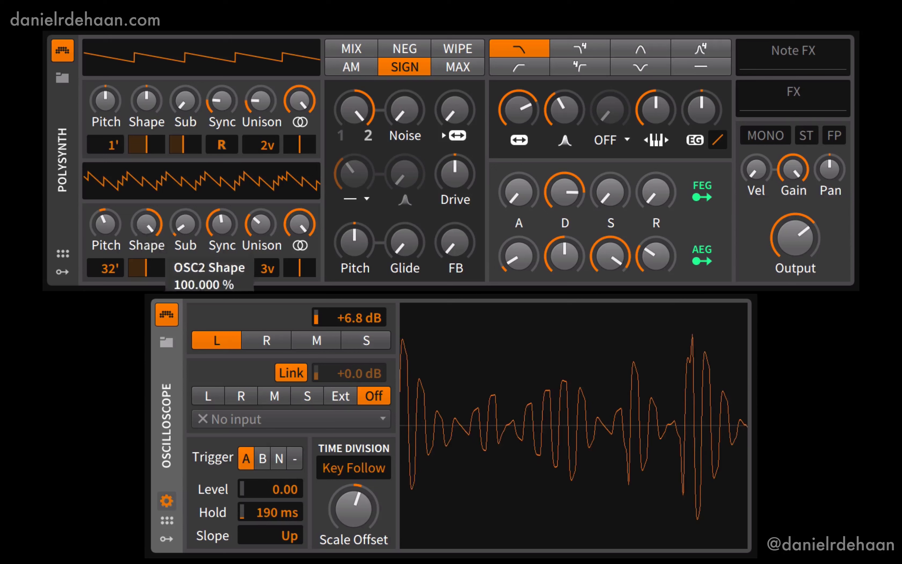
- Reset oscillator 2's shape and raise its sub level, then lower oscillator 1's shape and raise its sub level slightly
{"action": "double_click", "coordinate": [141, 228]}
{"action": "left_click_drag", "start_coordinate": [172, 224], "coordinate": [172, 199]}
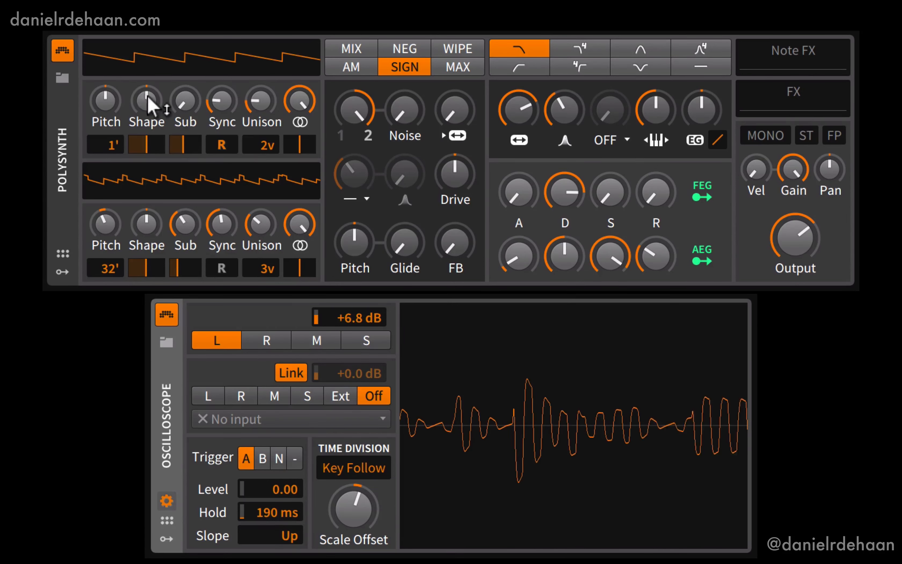
{"action": "mouse_move", "coordinate": [148, 100]}
{"action": "left_mouse_down"}
{"action": "mouse_move", "coordinate": [149, 123]}
{"action": "mouse_move", "coordinate": [178, 89]}
{"action": "mouse_move", "coordinate": [179, 134]}
{"action": "left_mouse_up"}
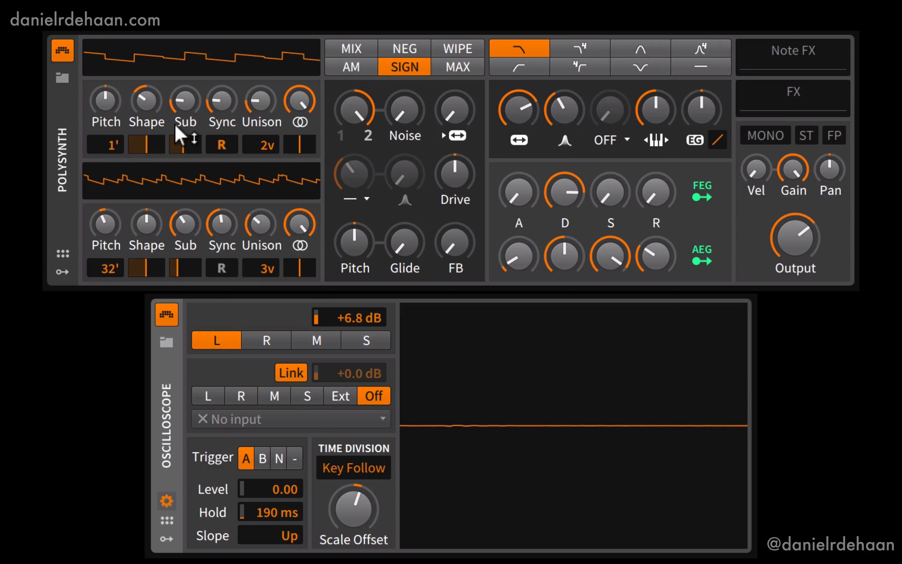
{"action": "mouse_move", "coordinate": [178, 134]}
{"action": "mouse_move", "coordinate": [276, 103]}
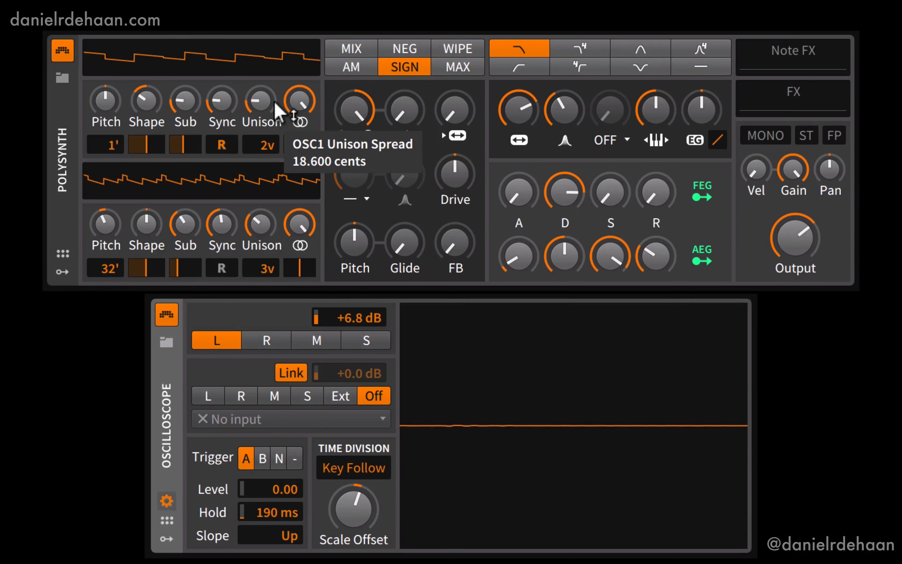
- Turn the oscillator mix to 0 %, switch the blend mode to MAX, and sweep the mix before returning it to 0 %
{"action": "left_click_drag", "start_coordinate": [353, 99], "coordinate": [354, 138]}
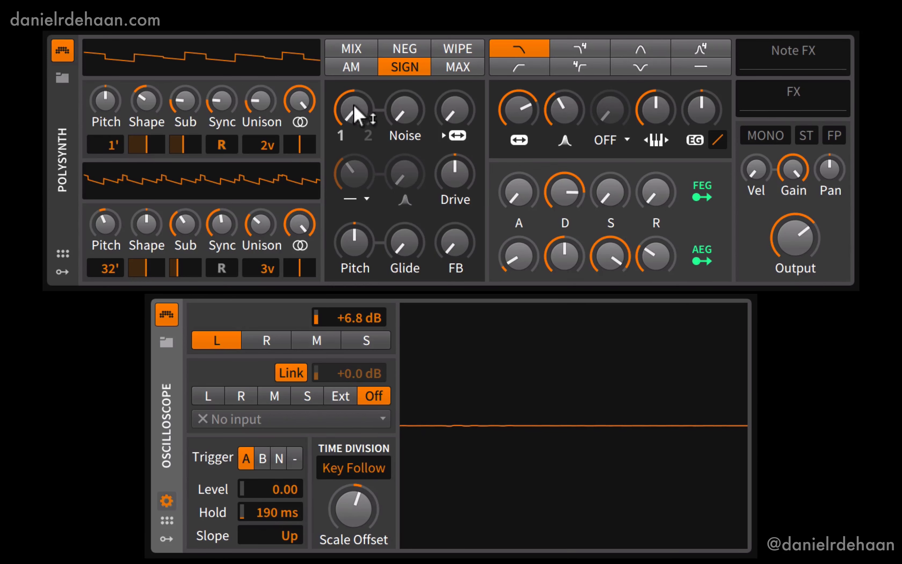
{"action": "left_click", "coordinate": [456, 67]}
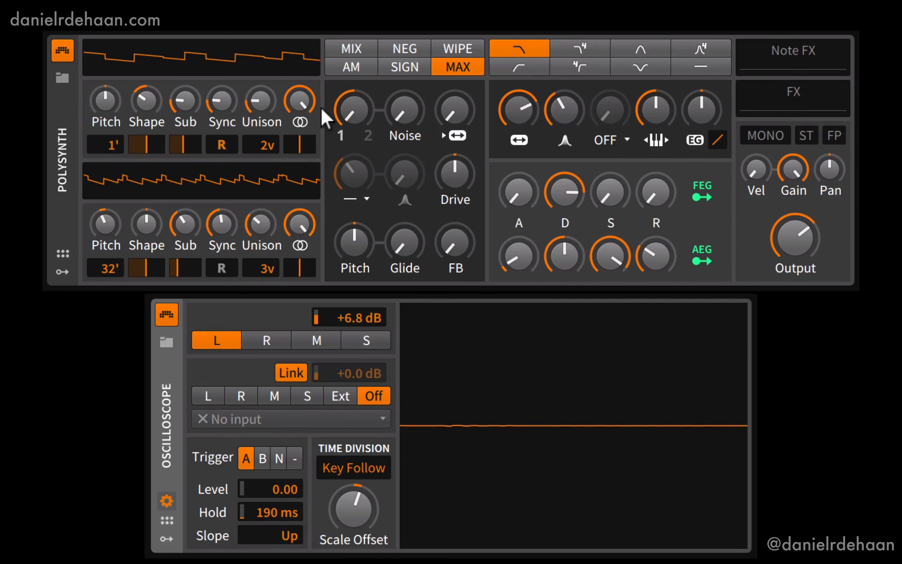
{"action": "mouse_move", "coordinate": [338, 112]}
{"action": "left_mouse_down"}
{"action": "mouse_move", "coordinate": [338, 56]}
{"action": "mouse_move", "coordinate": [338, 95]}
{"action": "left_mouse_up"}
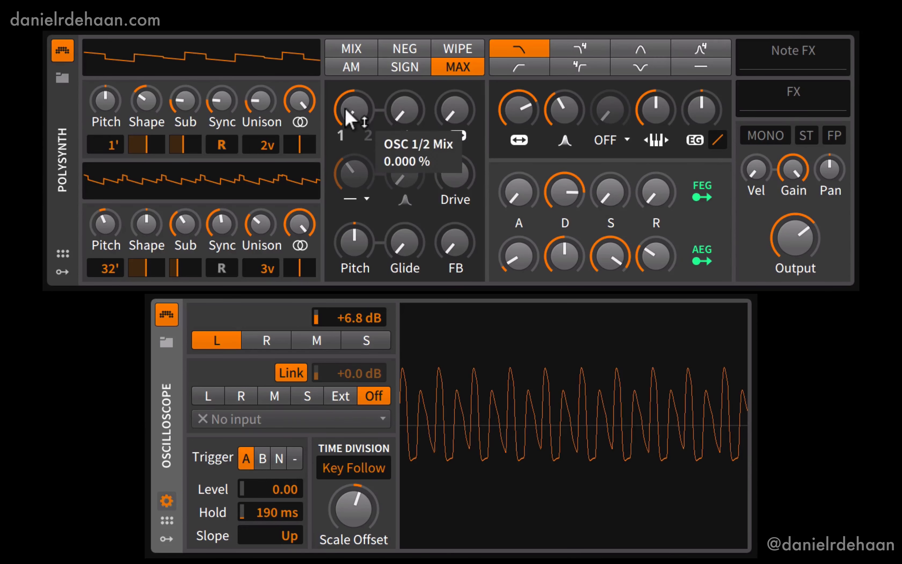
- Reset oscillator 1's shape, oscillator 2's sub and sync, and the unison spread of both oscillators to their defaults
{"action": "double_click", "coordinate": [140, 106]}
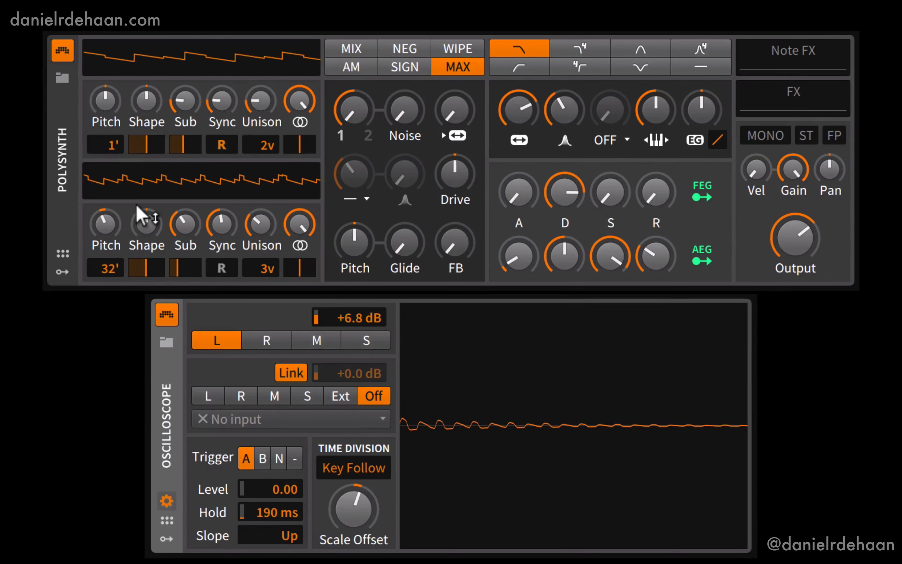
{"action": "double_click", "coordinate": [186, 224]}
{"action": "double_click", "coordinate": [221, 224]}
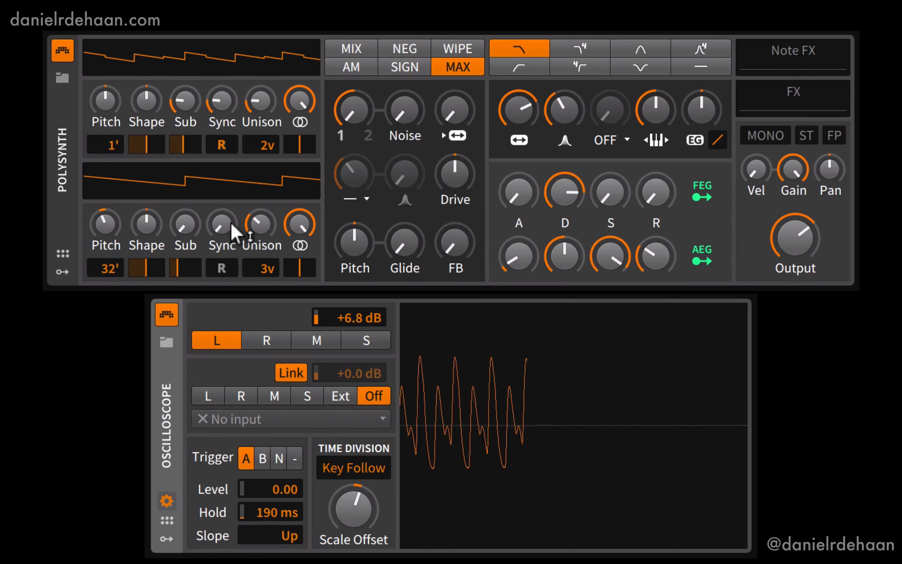
{"action": "double_click", "coordinate": [260, 224]}
{"action": "double_click", "coordinate": [261, 110]}
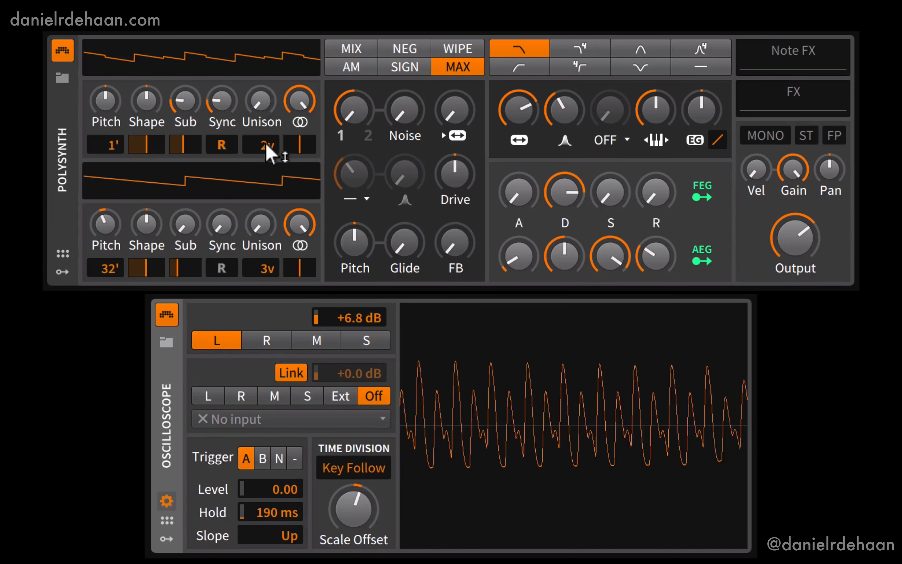
- Reduce the unison of both oscillators to 1 voice
{"action": "double_click", "coordinate": [267, 150]}
{"action": "type", "text": "1"}
{"action": "key", "text": "Return"}
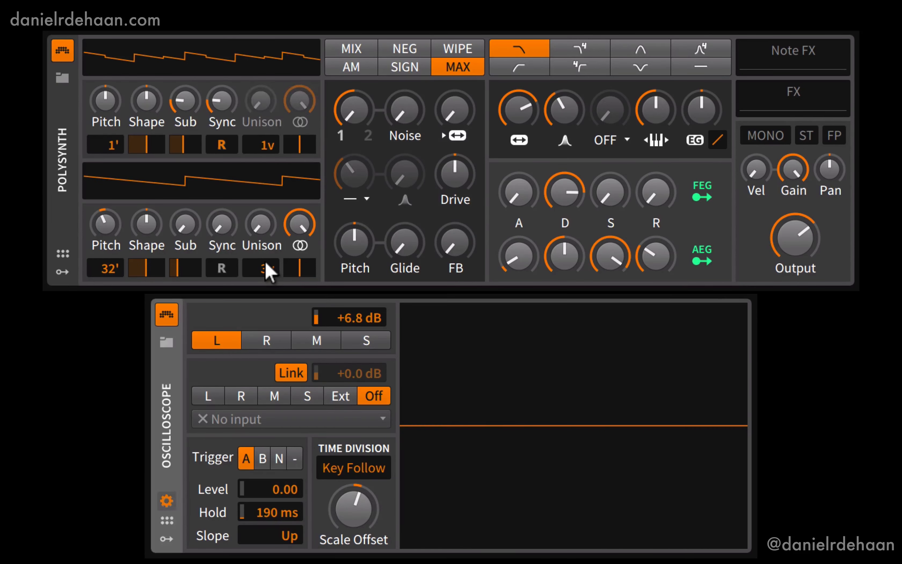
{"action": "left_click_drag", "start_coordinate": [254, 265], "coordinate": [256, 278]}
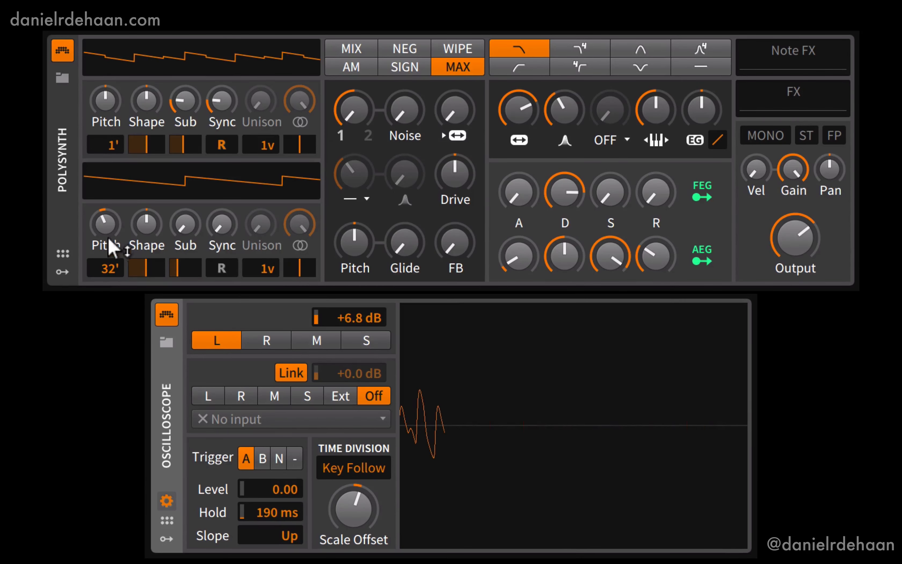
- Turn the mix fully to oscillator 2 and cycle the blend mode through MIX, NEG, WIPE, MAX and SIGN to AM
{"action": "left_click_drag", "start_coordinate": [341, 115], "coordinate": [341, 40]}
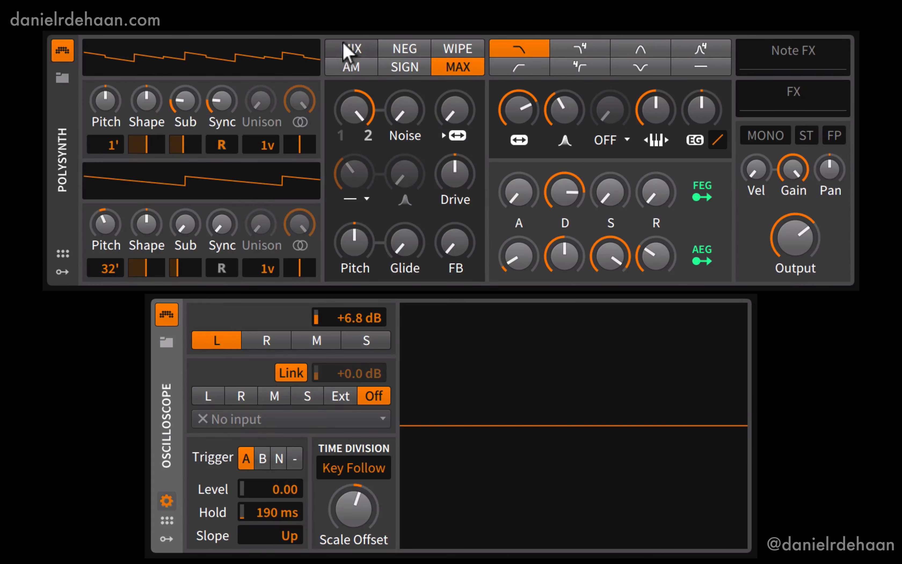
{"action": "left_click", "coordinate": [350, 49]}
{"action": "left_click", "coordinate": [404, 48]}
{"action": "left_click", "coordinate": [450, 50]}
{"action": "left_click", "coordinate": [457, 68]}
{"action": "left_click", "coordinate": [403, 67]}
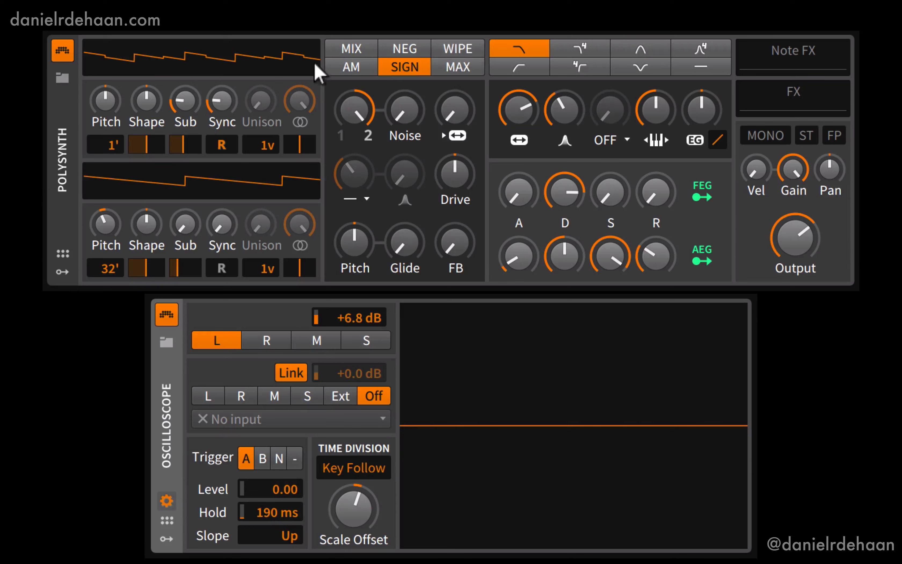
{"action": "left_click", "coordinate": [349, 67]}
{"action": "mouse_move", "coordinate": [352, 110]}
{"action": "left_mouse_down"}
{"action": "mouse_move", "coordinate": [351, 185]}
{"action": "mouse_move", "coordinate": [351, 110]}
{"action": "left_mouse_up"}
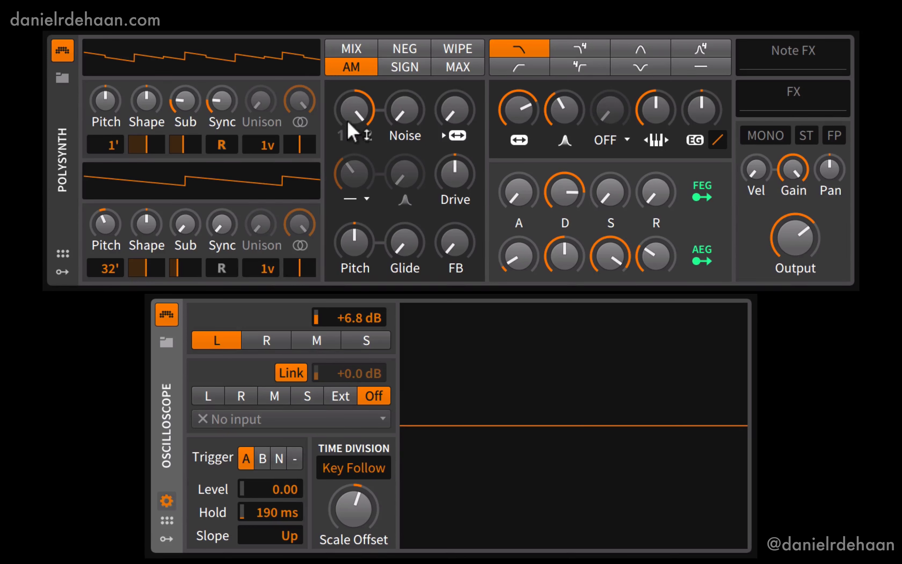
- Play test notes in AM mode, raise the noise level to 100 %, and turn the mix fully to oscillator 1
{"action": "mouse_move", "coordinate": [402, 111]}
{"action": "key", "text": "a"}
{"action": "key", "text": "d"}
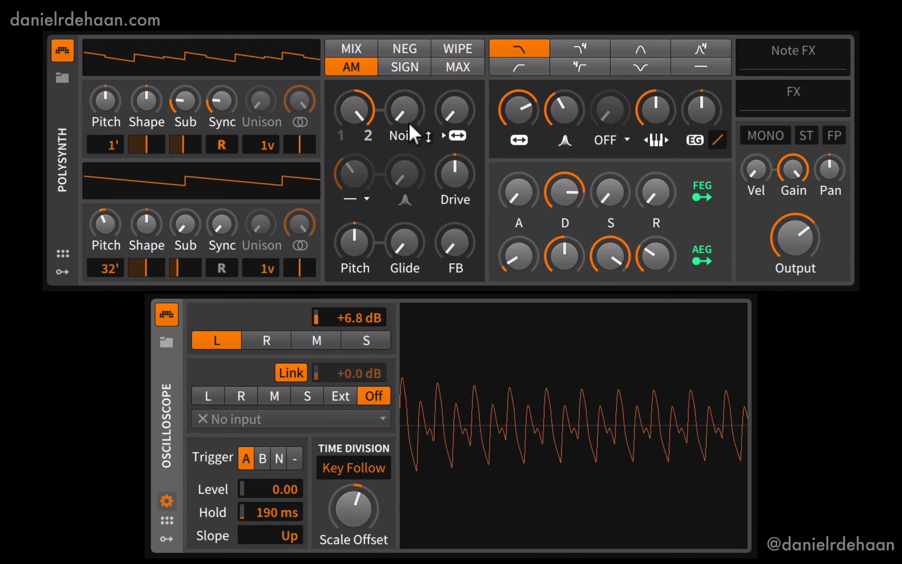
{"action": "left_click_drag", "start_coordinate": [391, 108], "coordinate": [391, 25]}
{"action": "left_click_drag", "start_coordinate": [364, 109], "coordinate": [363, 201]}
- Compare the MIX and NEG blend modes, return to AM, and turn the mix fully to oscillator 2 with noise at 100 %
{"action": "left_click", "coordinate": [353, 47]}
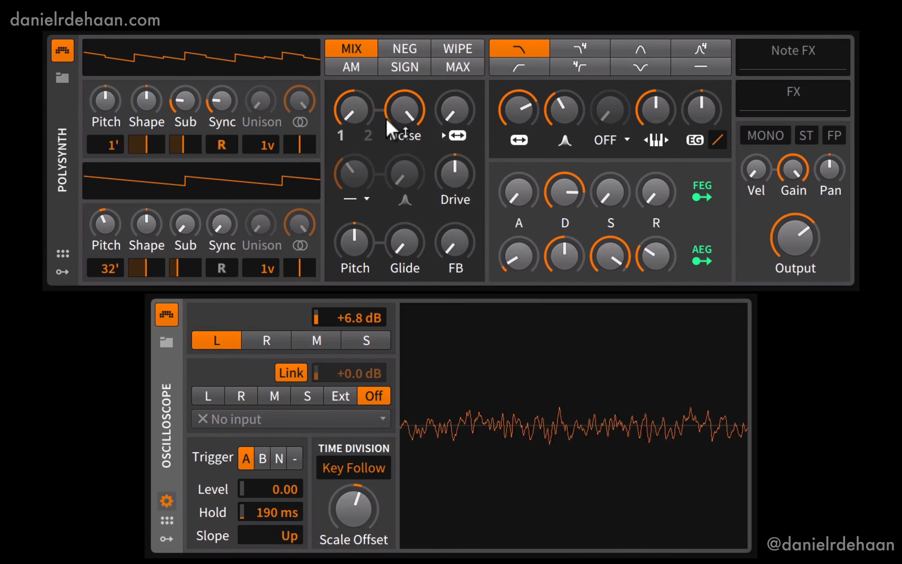
{"action": "left_click", "coordinate": [403, 48]}
{"action": "left_click", "coordinate": [371, 68]}
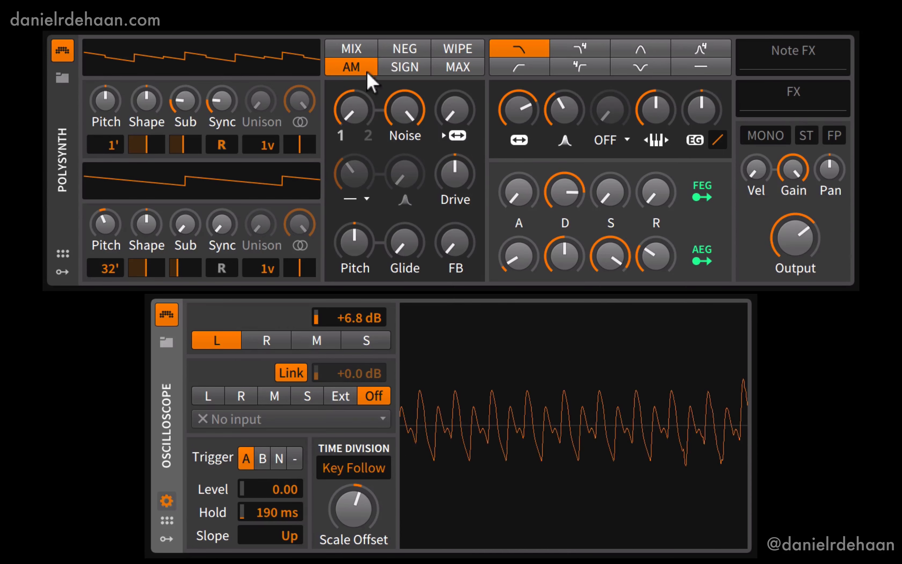
{"action": "mouse_move", "coordinate": [404, 110]}
{"action": "left_mouse_down"}
{"action": "mouse_move", "coordinate": [405, 205]}
{"action": "mouse_move", "coordinate": [405, 111]}
{"action": "mouse_move", "coordinate": [361, 108]}
{"action": "mouse_move", "coordinate": [361, 56]}
{"action": "left_mouse_up"}
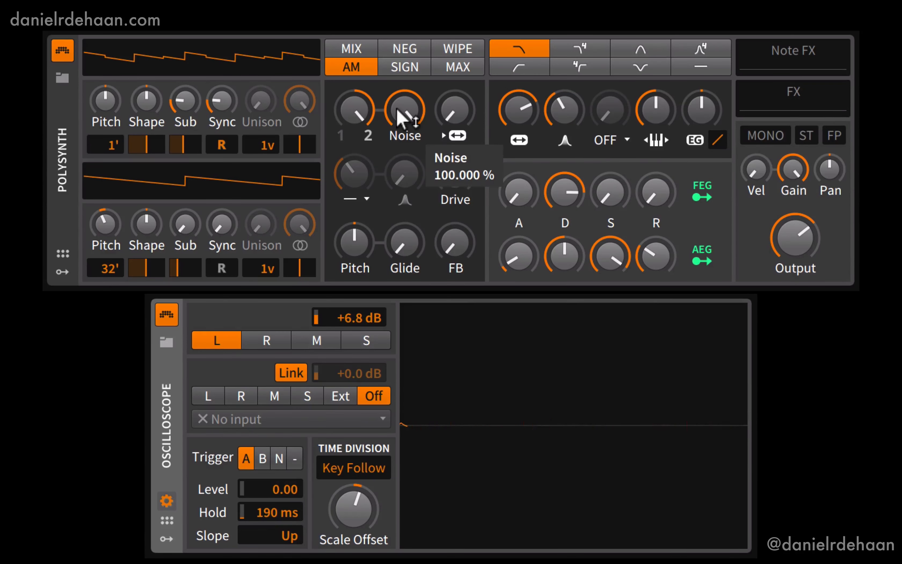
- Turn the noise off, switch the blend mode to MIX, and set the mix fully to oscillator 1
{"action": "left_click_drag", "start_coordinate": [404, 109], "coordinate": [404, 150]}
{"action": "left_click", "coordinate": [351, 48]}
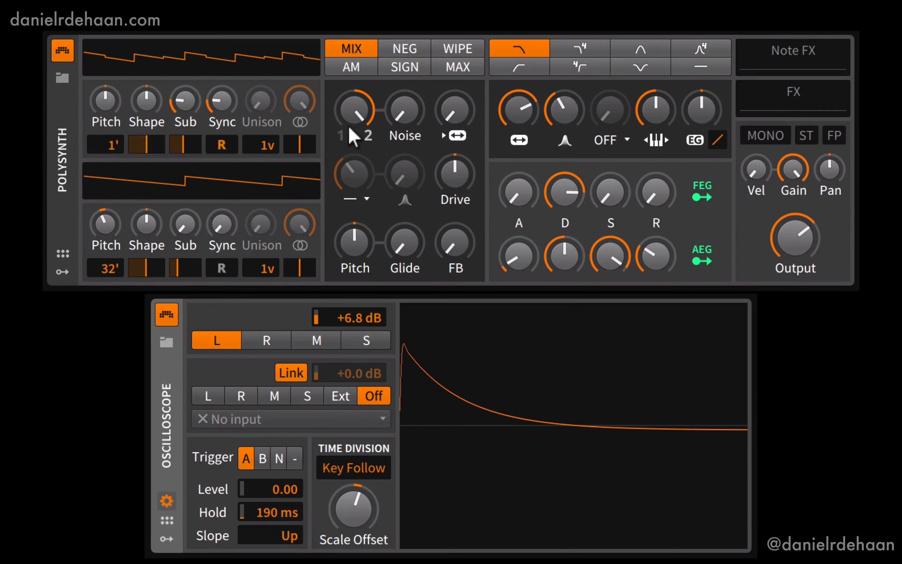
{"action": "left_click_drag", "start_coordinate": [354, 112], "coordinate": [354, 157]}
- Lower the filter frequency to about 319 Hz, set filter FM to maximum, raise the resonance, and shift the mix mostly towards oscillator 2
{"action": "left_click_drag", "start_coordinate": [519, 111], "coordinate": [520, 128]}
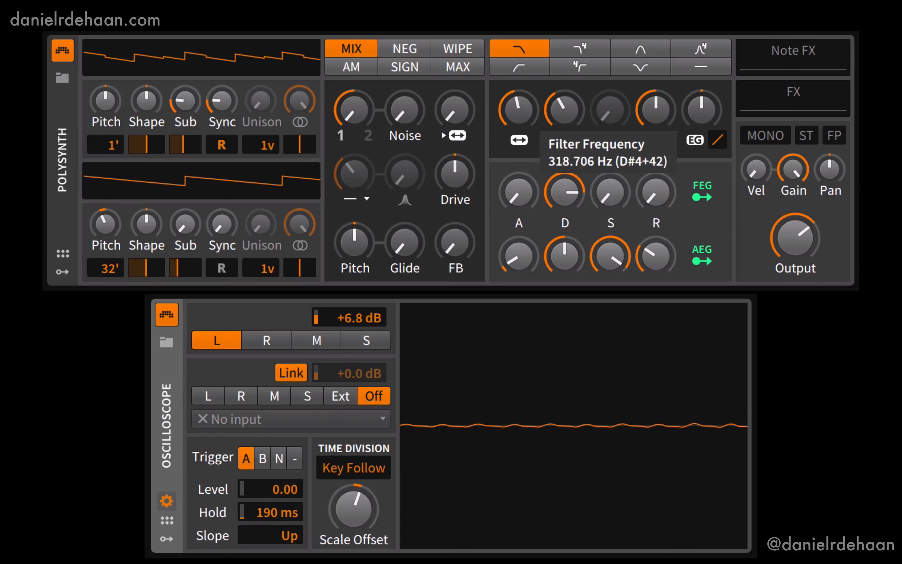
{"action": "left_click_drag", "start_coordinate": [466, 108], "coordinate": [466, 78]}
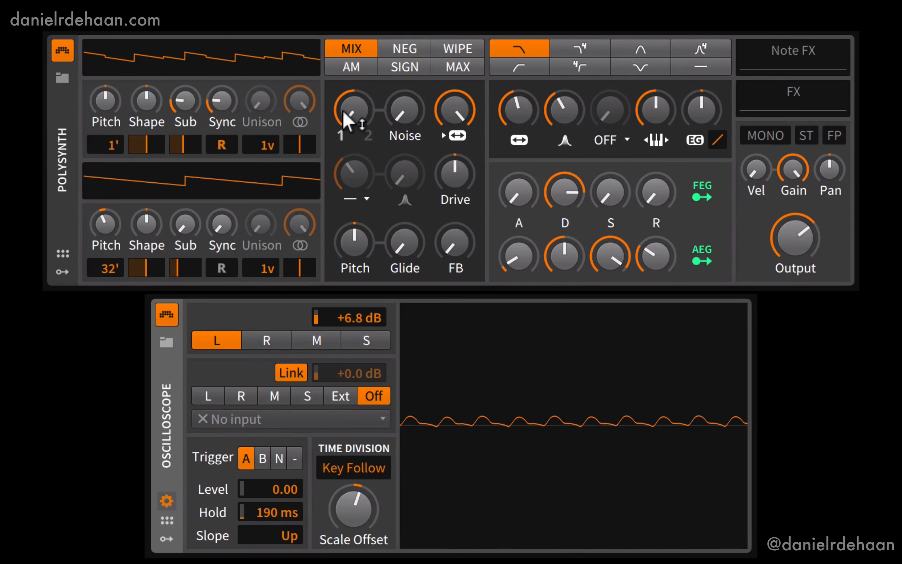
{"action": "left_click_drag", "start_coordinate": [347, 119], "coordinate": [347, 102]}
{"action": "mouse_move", "coordinate": [567, 104]}
{"action": "left_mouse_down"}
{"action": "mouse_move", "coordinate": [567, 87]}
{"action": "mouse_move", "coordinate": [566, 105]}
{"action": "left_mouse_up"}
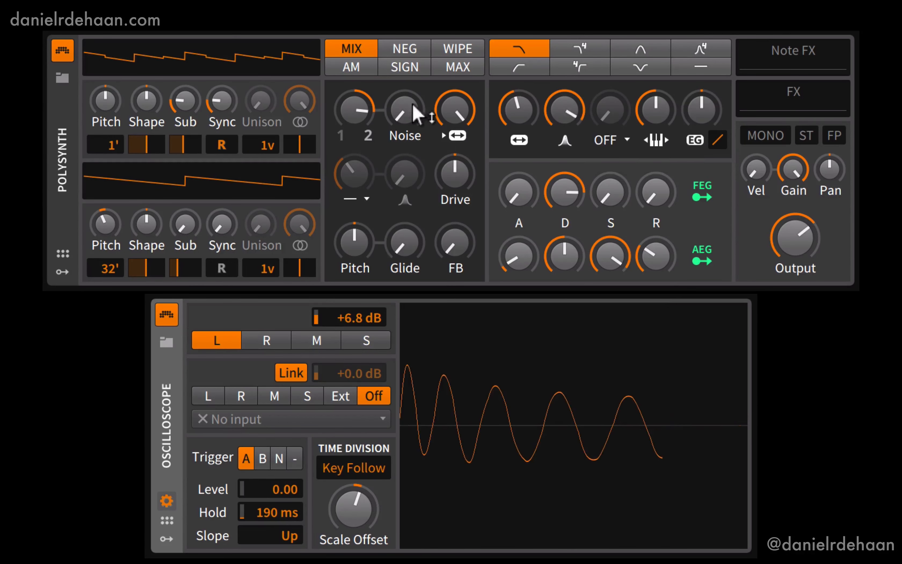
- Turn the mix fully to oscillator 2 with a little noise added, and reset oscillator 2's pitch to its default
{"action": "left_click_drag", "start_coordinate": [354, 105], "coordinate": [385, 101]}
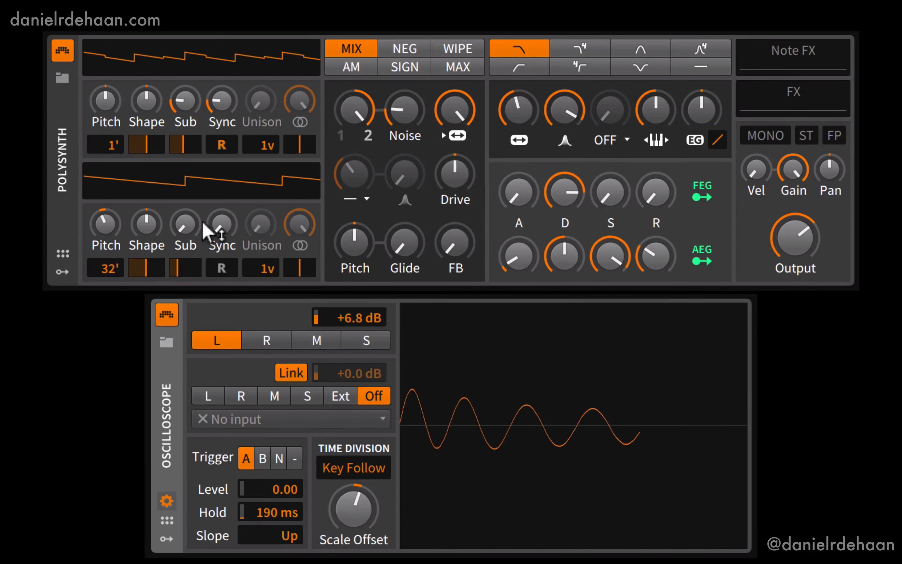
{"action": "left_click_drag", "start_coordinate": [105, 224], "coordinate": [105, 226]}
{"action": "double_click", "coordinate": [106, 225]}
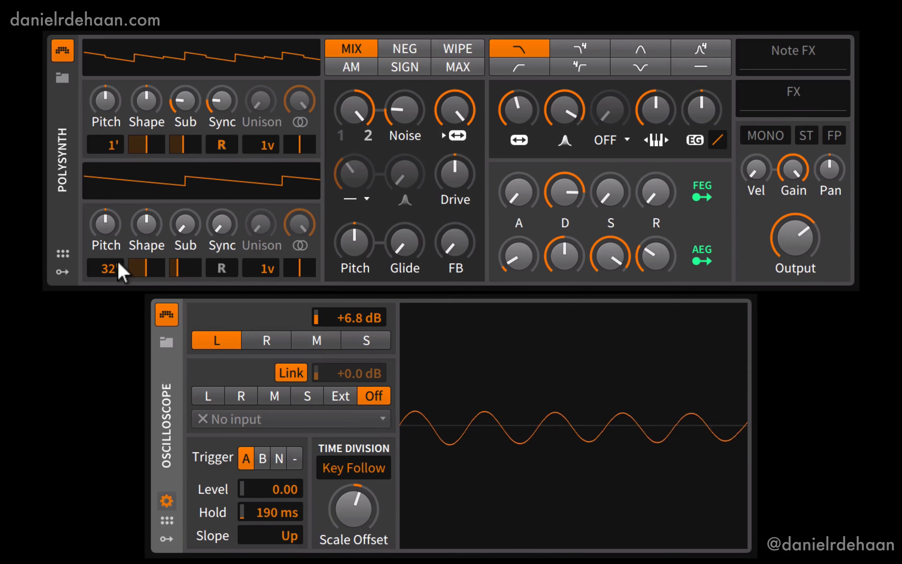
- Set oscillator 2's sync to about 2.700, then compare the NEG, WIPE, AM and SIGN blend modes before settling on MAX
{"action": "mouse_move", "coordinate": [216, 229]}
{"action": "left_mouse_down"}
{"action": "mouse_move", "coordinate": [217, 205]}
{"action": "mouse_move", "coordinate": [216, 233]}
{"action": "left_mouse_up"}
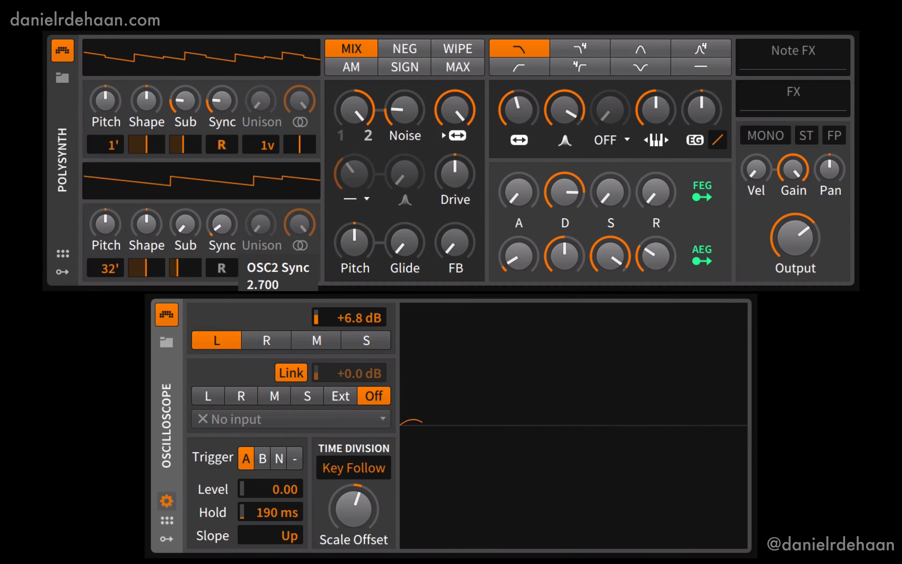
{"action": "left_click", "coordinate": [408, 52]}
{"action": "left_click", "coordinate": [456, 52]}
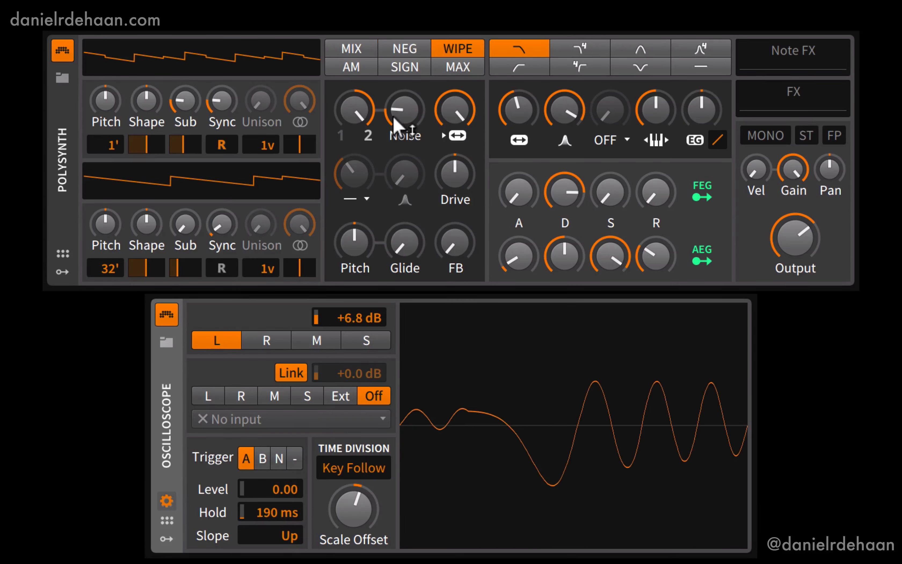
{"action": "left_click", "coordinate": [352, 67]}
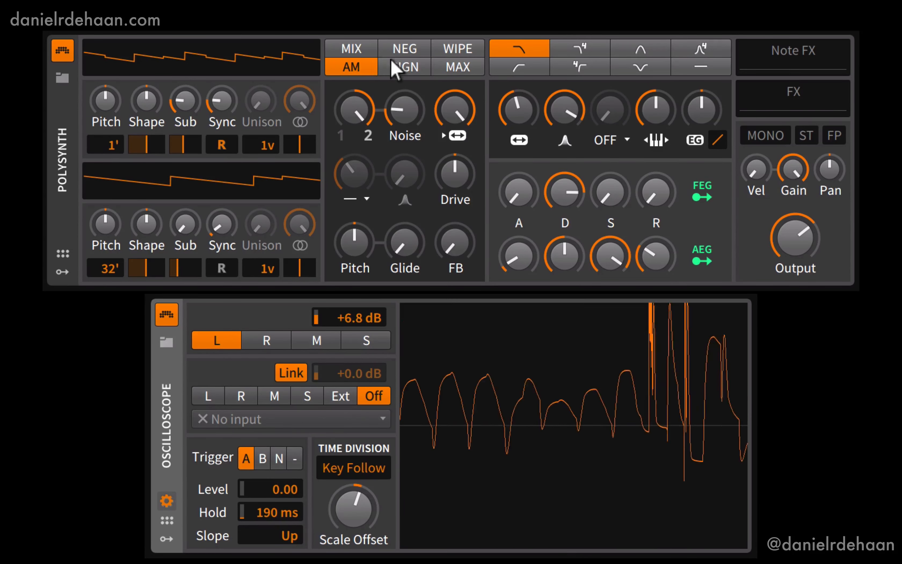
{"action": "left_click", "coordinate": [402, 69]}
{"action": "left_click", "coordinate": [458, 67]}
- Turn the noise off, set the filter resonance to 0 %, and return the pre-filter drive to its centre position
{"action": "mouse_move", "coordinate": [404, 109]}
{"action": "left_mouse_down"}
{"action": "mouse_move", "coordinate": [405, 85]}
{"action": "mouse_move", "coordinate": [399, 116]}
{"action": "left_mouse_up"}
{"action": "mouse_move", "coordinate": [394, 105]}
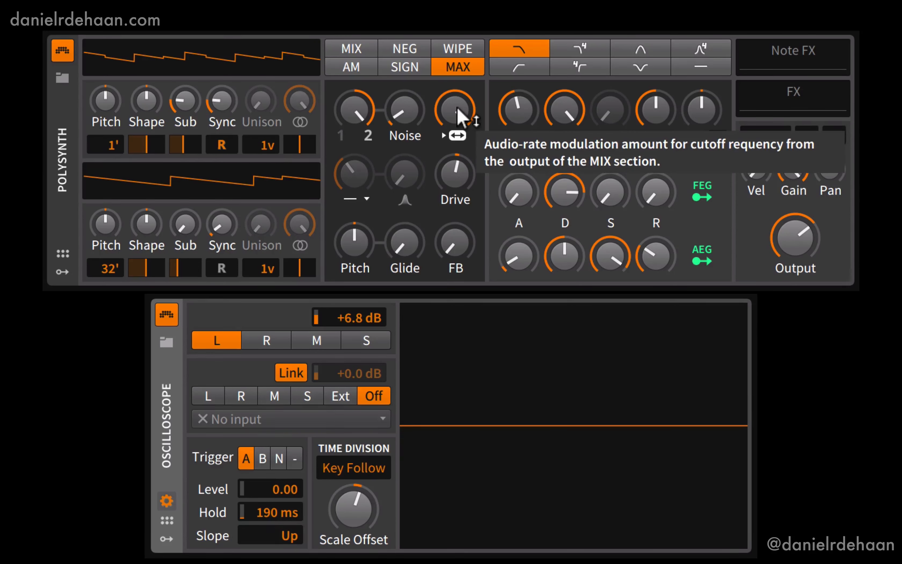
{"action": "mouse_move", "coordinate": [354, 109]}
{"action": "mouse_move", "coordinate": [502, 99]}
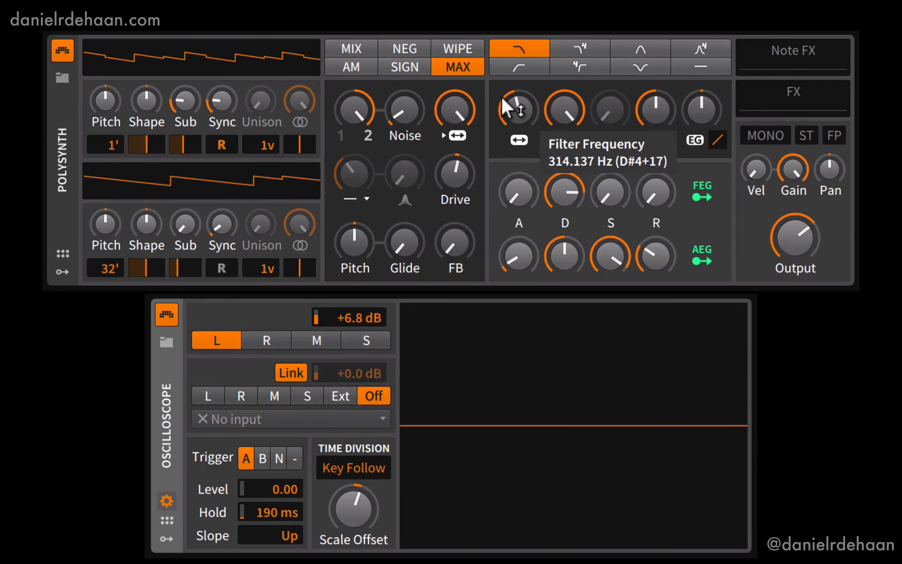
{"action": "left_click_drag", "start_coordinate": [565, 110], "coordinate": [565, 186]}
{"action": "mouse_move", "coordinate": [439, 175]}
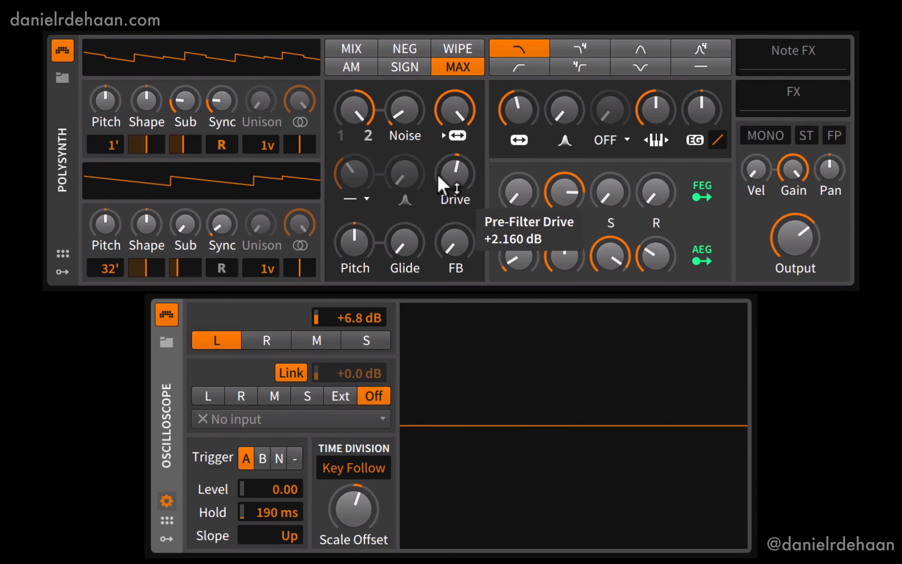
{"action": "mouse_move", "coordinate": [451, 177]}
{"action": "left_mouse_down"}
{"action": "mouse_move", "coordinate": [451, 160]}
{"action": "mouse_move", "coordinate": [455, 186]}
{"action": "mouse_move", "coordinate": [456, 178]}
{"action": "left_mouse_up"}
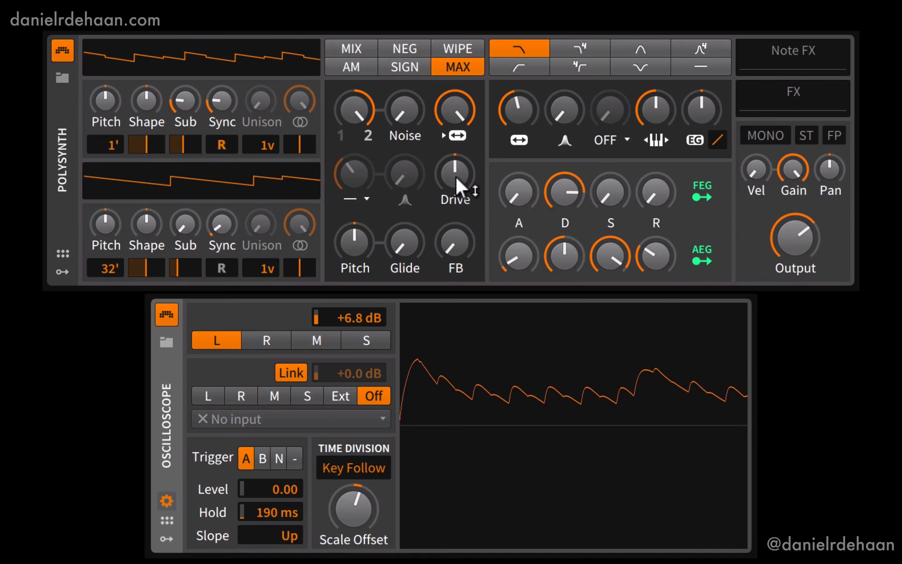
- Switch the pre-filter high-pass to highpass12, try the drive at its maximum and centre, and raise the HPF resonance to about 82 %
{"action": "left_click", "coordinate": [357, 200]}
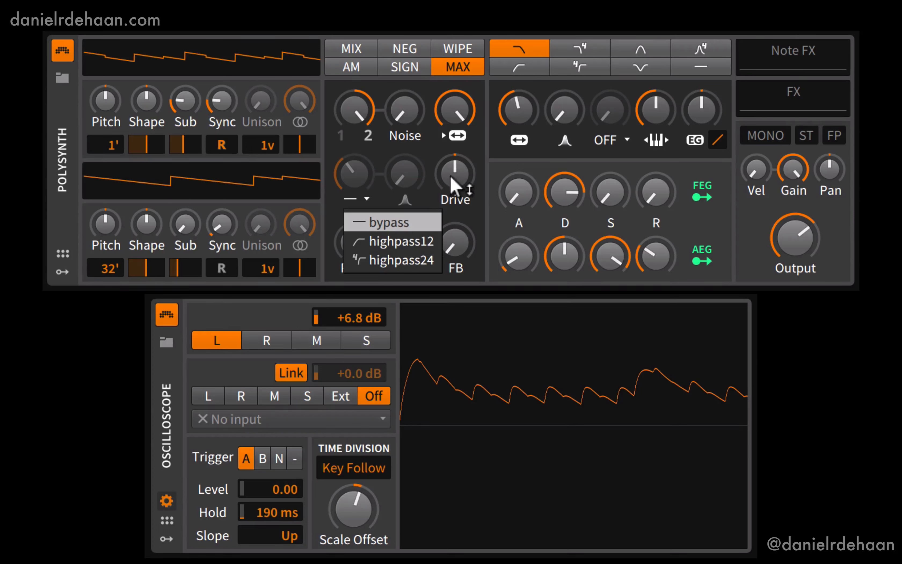
{"action": "mouse_move", "coordinate": [453, 184]}
{"action": "left_click", "coordinate": [419, 241]}
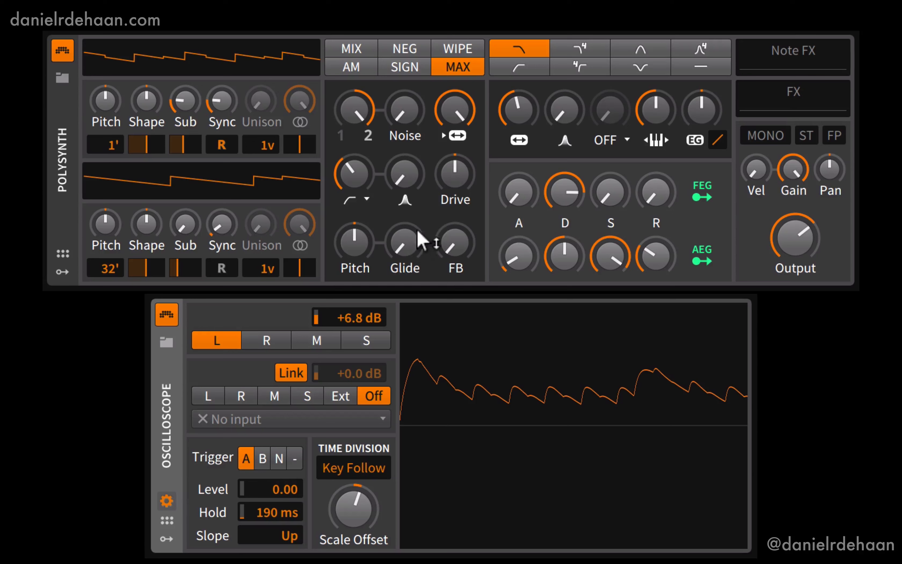
{"action": "mouse_move", "coordinate": [455, 175]}
{"action": "left_mouse_down"}
{"action": "mouse_move", "coordinate": [455, 153]}
{"action": "mouse_move", "coordinate": [451, 189]}
{"action": "left_mouse_up"}
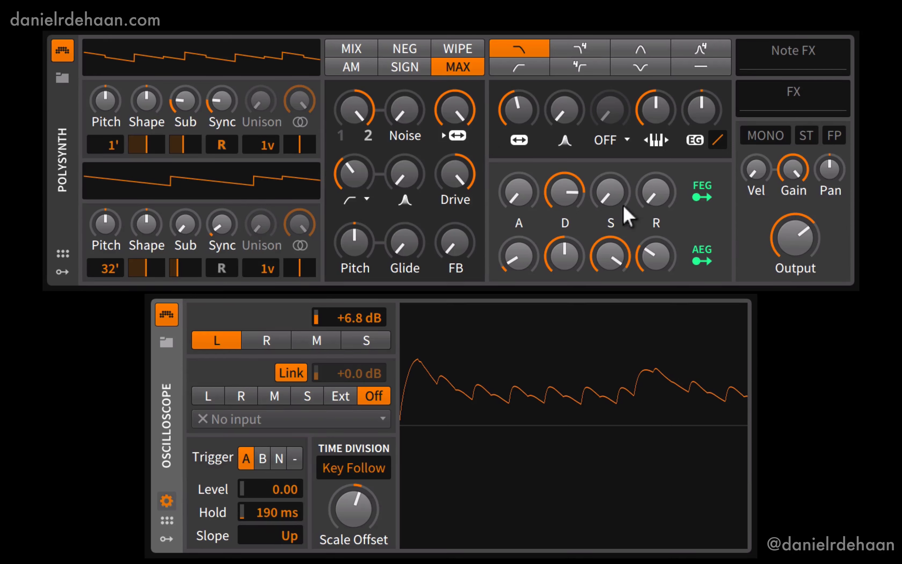
{"action": "left_click_drag", "start_coordinate": [459, 195], "coordinate": [443, 185]}
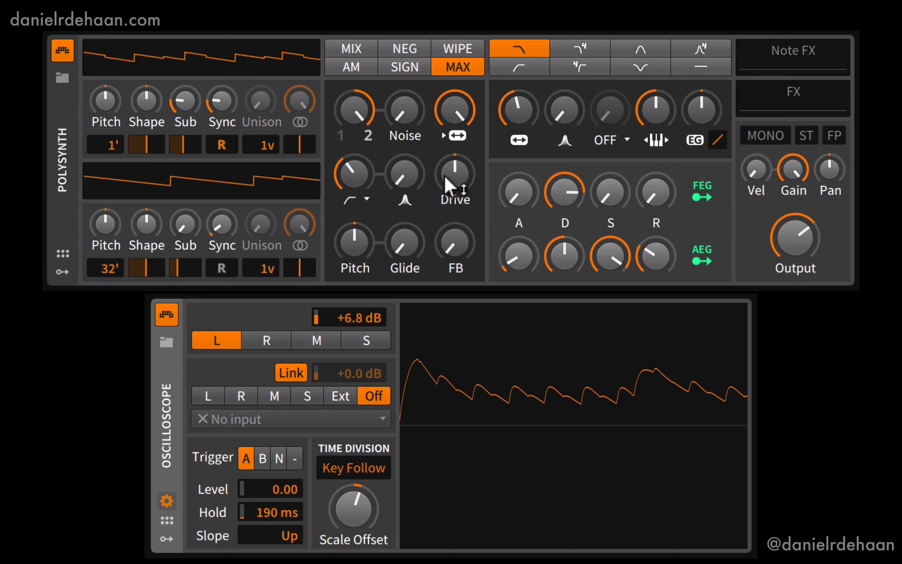
{"action": "left_click_drag", "start_coordinate": [446, 183], "coordinate": [417, 175]}
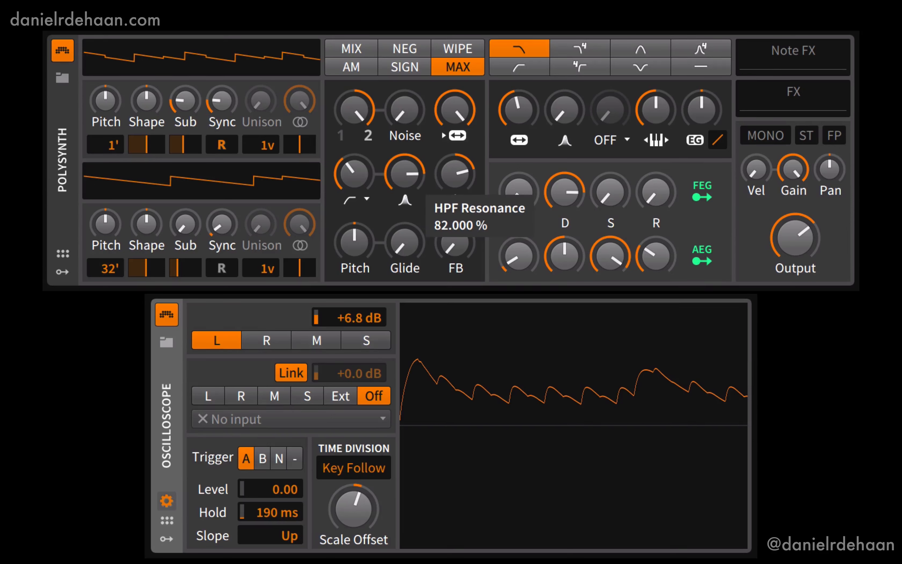
- Set filter FM to 0, open the filter frequency to about 2.2 kHz, and maximize HPF resonance while reducing the drive
{"action": "left_click_drag", "start_coordinate": [459, 111], "coordinate": [454, 123]}
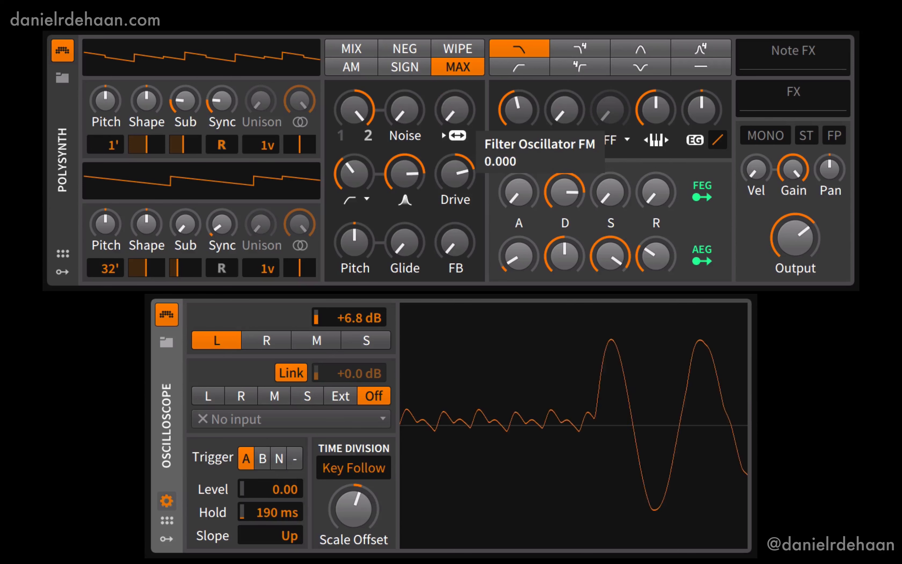
{"action": "mouse_move", "coordinate": [518, 110]}
{"action": "left_mouse_down"}
{"action": "mouse_move", "coordinate": [518, 119]}
{"action": "mouse_move", "coordinate": [518, 95]}
{"action": "left_mouse_up"}
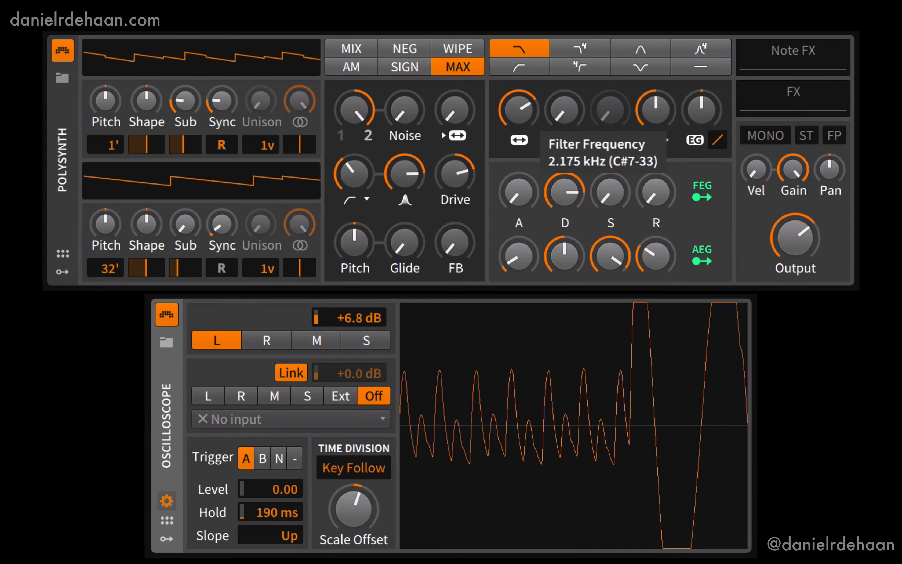
{"action": "left_click_drag", "start_coordinate": [405, 176], "coordinate": [405, 161]}
{"action": "left_click_drag", "start_coordinate": [455, 174], "coordinate": [455, 197]}
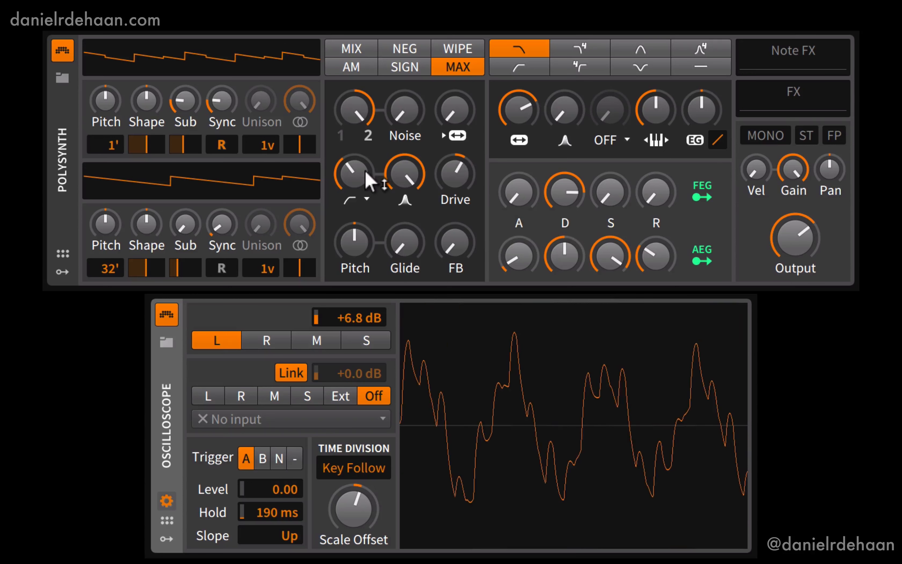
- Turn the HPF resonance to zero, lower the HPF frequency to about 19 Hz, and set the high-pass filter to bypass
{"action": "left_click_drag", "start_coordinate": [405, 173], "coordinate": [404, 216]}
{"action": "left_click_drag", "start_coordinate": [337, 164], "coordinate": [338, 186]}
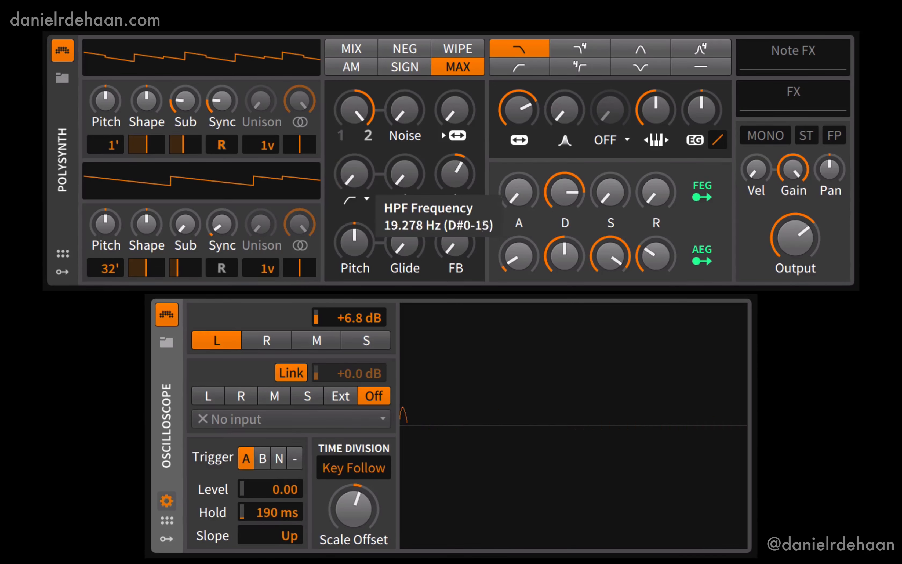
{"action": "left_click", "coordinate": [365, 200]}
{"action": "left_click", "coordinate": [361, 213]}
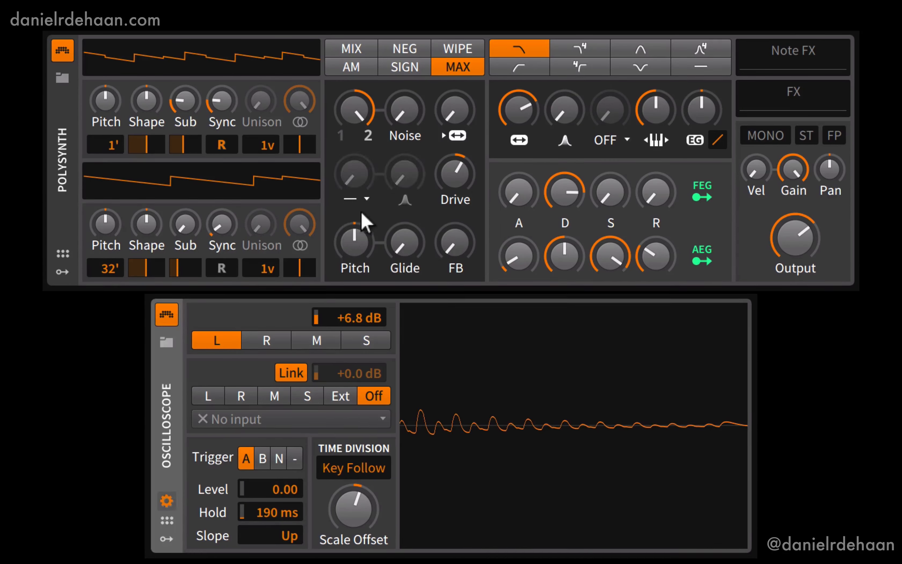
- Try shifting the global pitch and reset it, and try longer glide times before returning the glide to zero
{"action": "mouse_move", "coordinate": [348, 248]}
{"action": "left_mouse_down"}
{"action": "mouse_move", "coordinate": [348, 224]}
{"action": "mouse_move", "coordinate": [349, 264]}
{"action": "left_mouse_up"}
{"action": "double_click", "coordinate": [345, 234]}
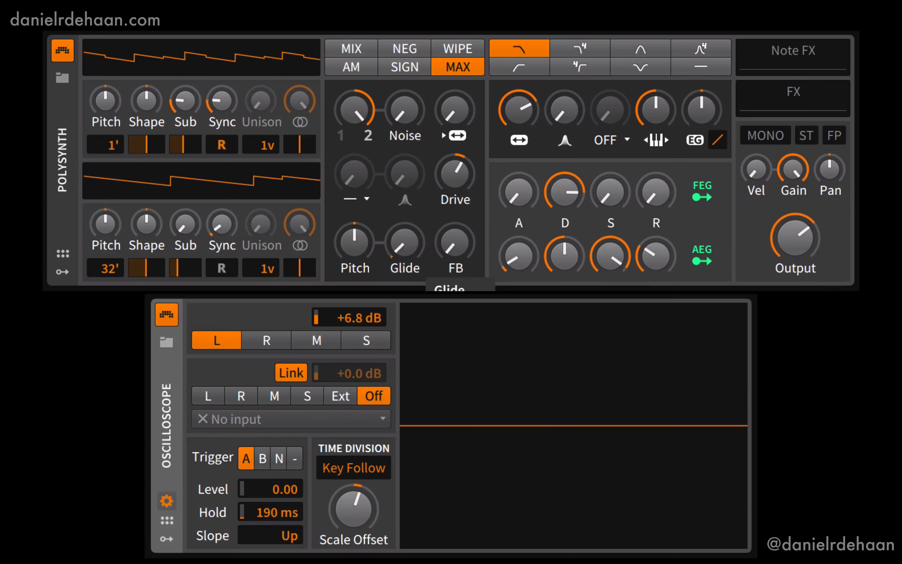
{"action": "left_click_drag", "start_coordinate": [397, 239], "coordinate": [397, 228]}
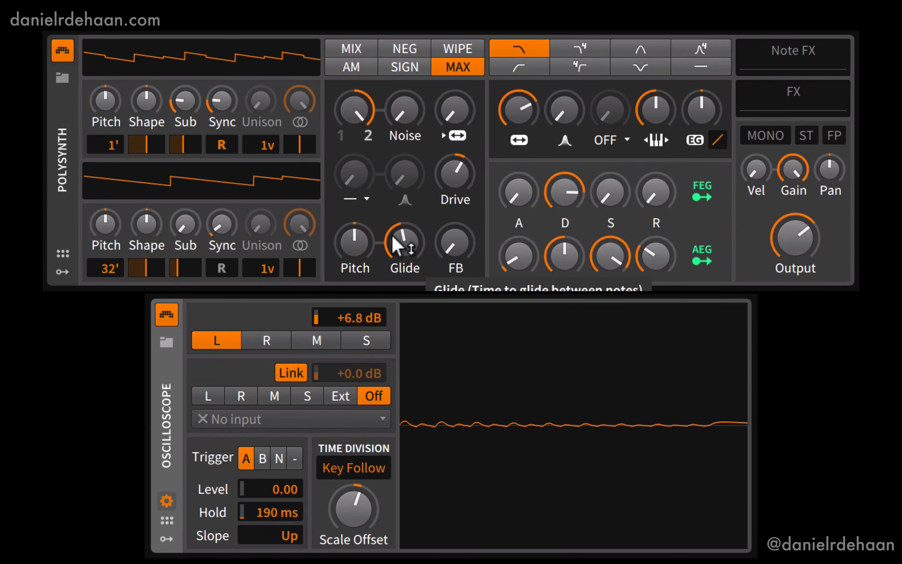
{"action": "scroll", "coordinate": [393, 239], "scroll_direction": "up", "scroll_amount": 4}
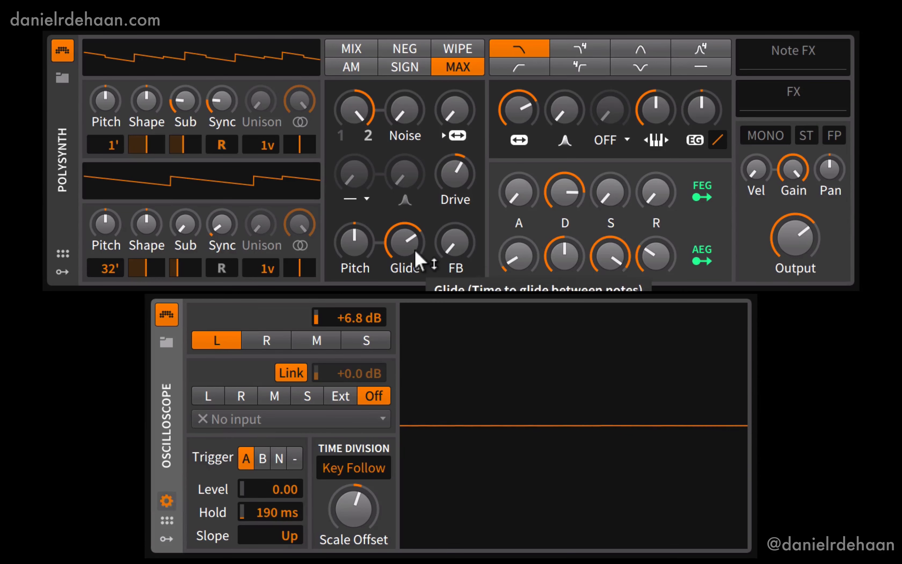
{"action": "left_click_drag", "start_coordinate": [404, 243], "coordinate": [403, 252]}
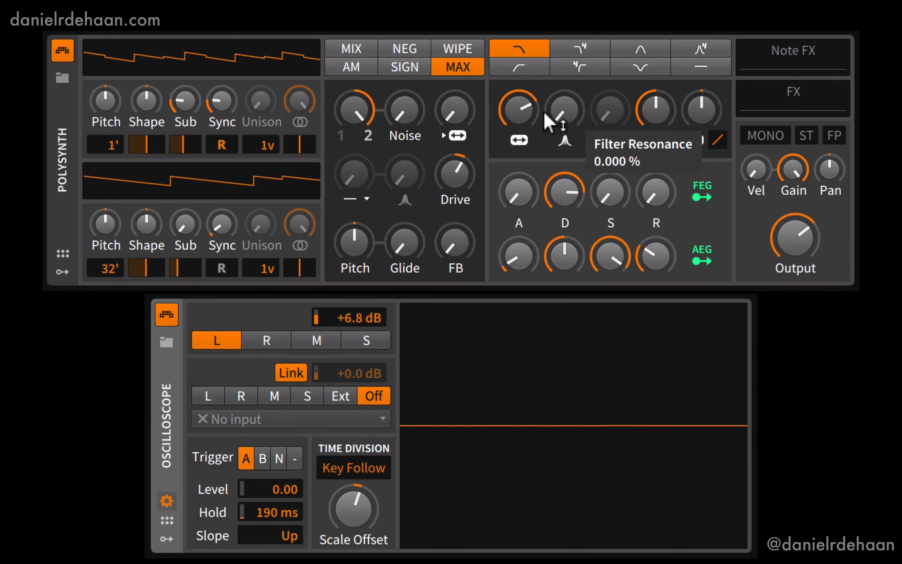
- Raise the feedback and the filter FM to maximum, and reduce the feedback to a low amount
{"action": "left_click_drag", "start_coordinate": [463, 247], "coordinate": [462, 195]}
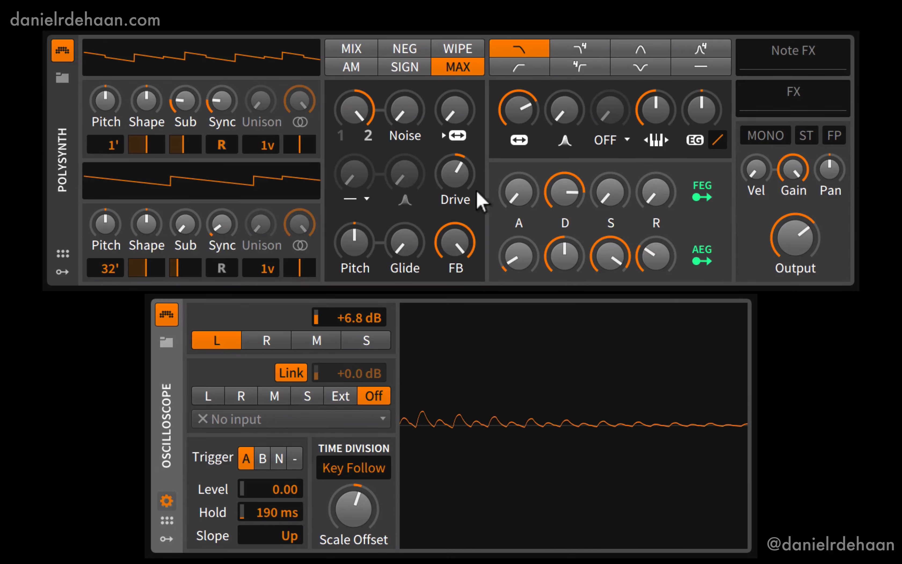
{"action": "left_click_drag", "start_coordinate": [455, 116], "coordinate": [455, 90]}
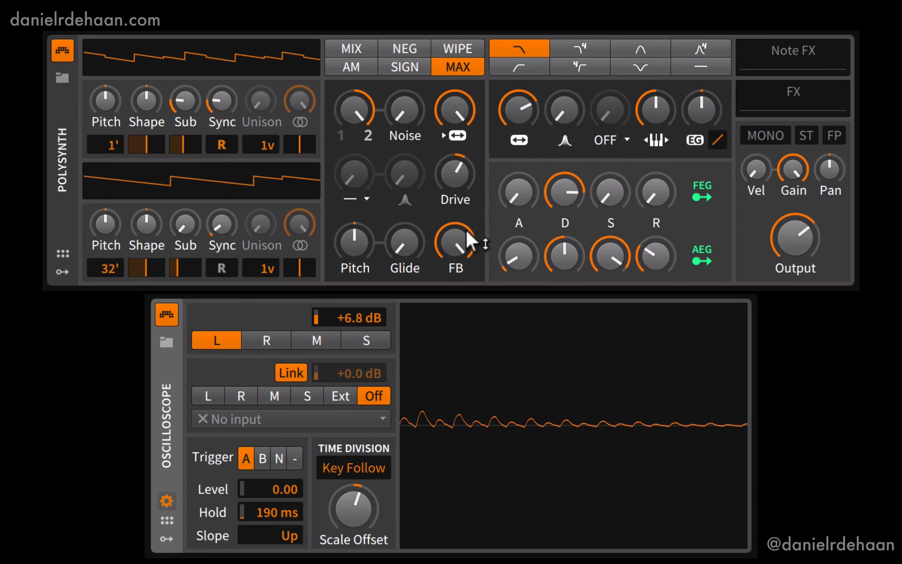
{"action": "left_click_drag", "start_coordinate": [475, 242], "coordinate": [455, 258]}
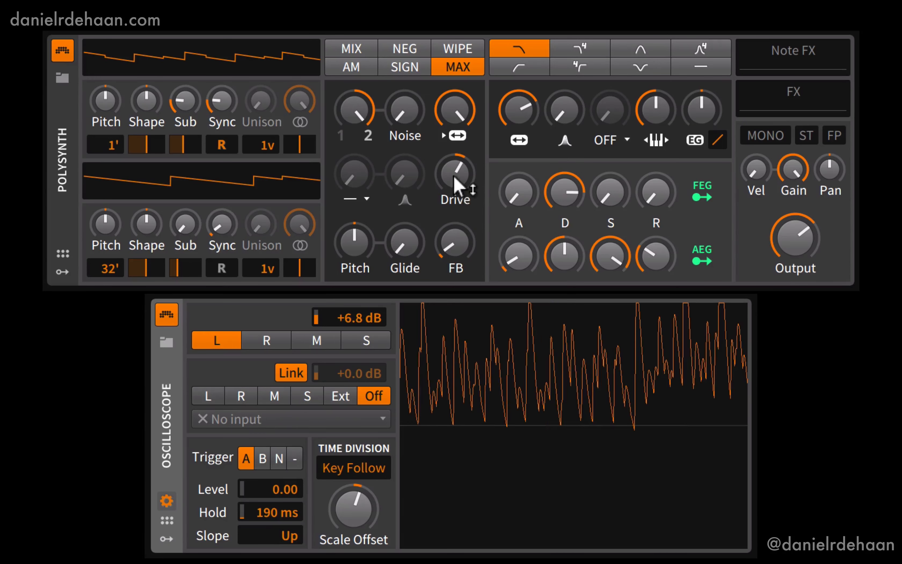
- Reduce the pre-filter drive slightly, raise the noise well above halfway, and turn the feedback off
{"action": "left_click_drag", "start_coordinate": [454, 176], "coordinate": [454, 181]}
{"action": "left_click_drag", "start_coordinate": [406, 116], "coordinate": [406, 97]}
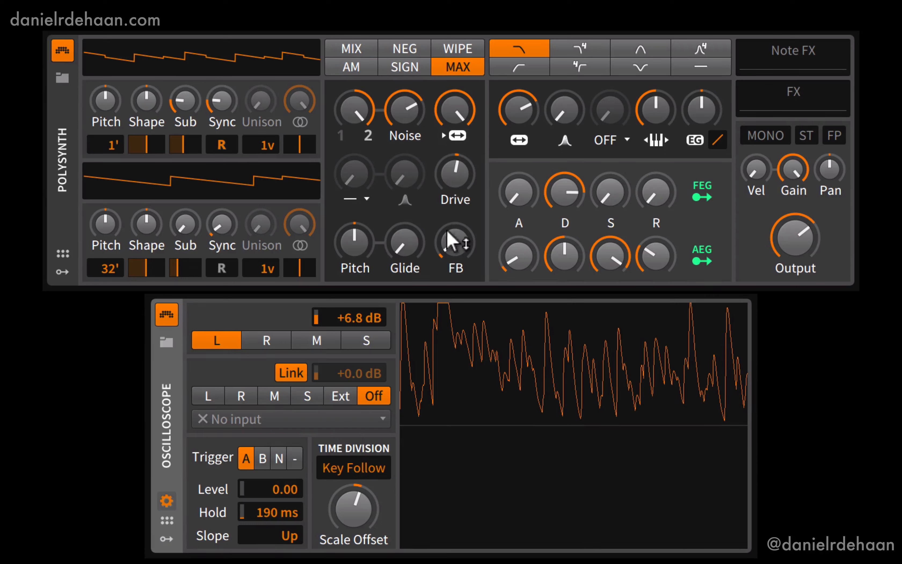
{"action": "mouse_move", "coordinate": [453, 238]}
{"action": "left_mouse_down"}
{"action": "mouse_move", "coordinate": [453, 227]}
{"action": "mouse_move", "coordinate": [443, 246]}
{"action": "left_mouse_up"}
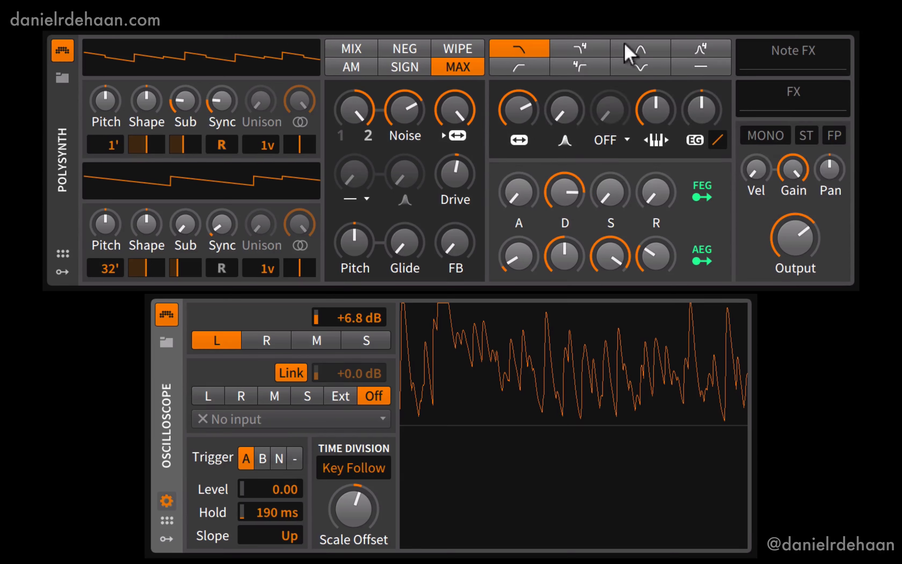
- Turn the noise off and set the mix fully to oscillator 1
{"action": "mouse_move", "coordinate": [519, 109]}
{"action": "left_mouse_down"}
{"action": "mouse_move", "coordinate": [518, 143]}
{"action": "mouse_move", "coordinate": [518, 110]}
{"action": "left_mouse_up"}
{"action": "left_click_drag", "start_coordinate": [409, 112], "coordinate": [409, 142]}
{"action": "left_click_drag", "start_coordinate": [367, 91], "coordinate": [369, 103]}
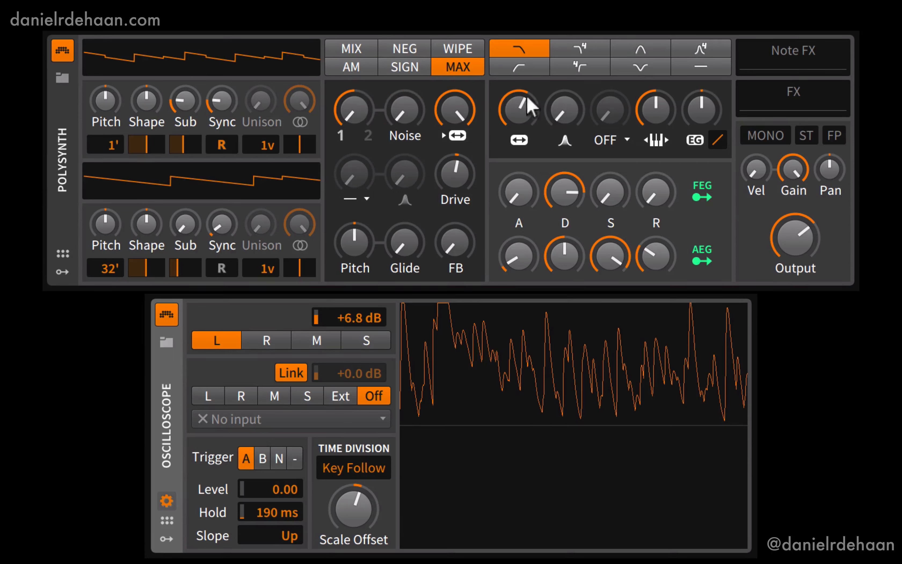
- Set the filter resonance to maximum and sweep the filter frequency up and down, leaving it near the middle of its range
{"action": "left_click_drag", "start_coordinate": [532, 106], "coordinate": [518, 150]}
{"action": "left_click_drag", "start_coordinate": [564, 112], "coordinate": [564, 69]}
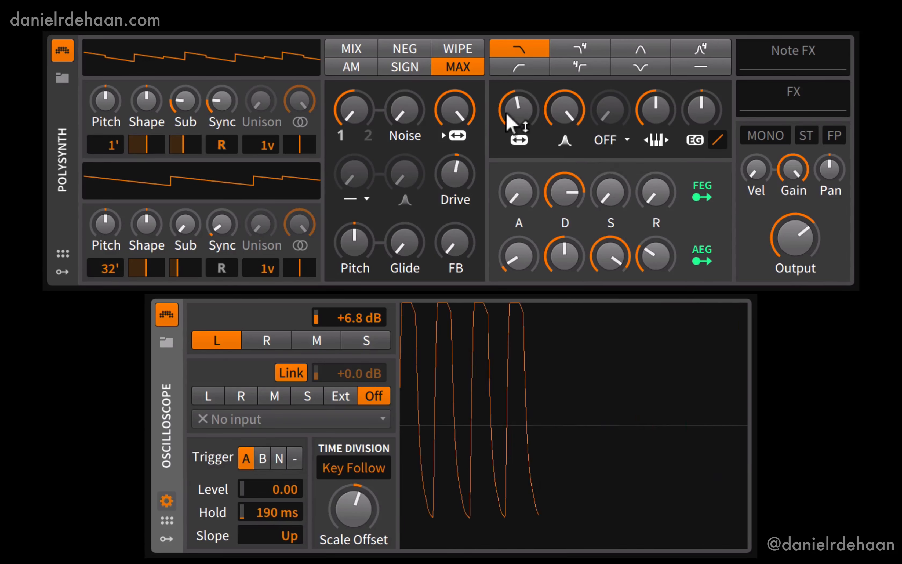
{"action": "mouse_move", "coordinate": [513, 123]}
{"action": "left_mouse_down"}
{"action": "mouse_move", "coordinate": [513, 105]}
{"action": "mouse_move", "coordinate": [519, 141]}
{"action": "left_mouse_up"}
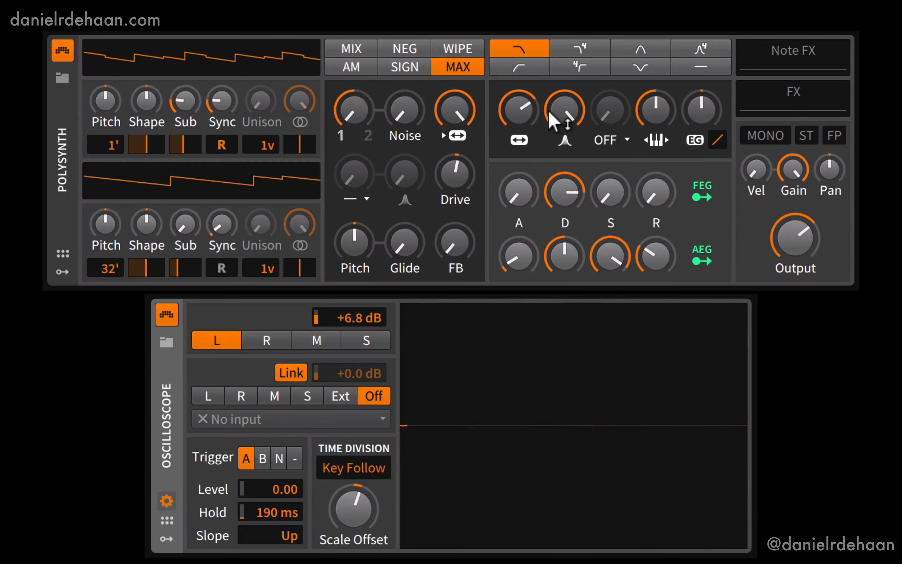
{"action": "left_click_drag", "start_coordinate": [508, 107], "coordinate": [555, 116]}
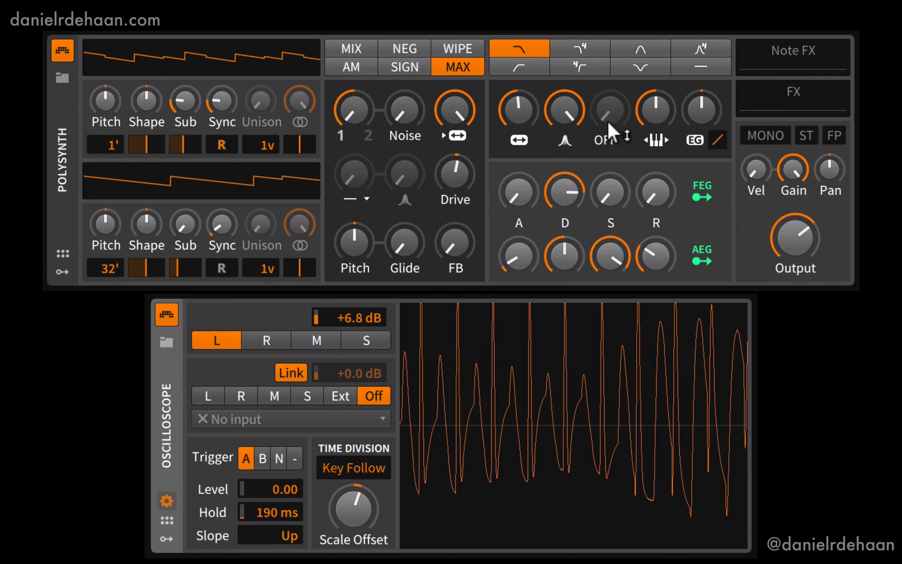
- Set the filter waveshaper to SOFT with its drive at maximum, reduce the resonance, and set the filter frequency to about 328 Hz
{"action": "left_click", "coordinate": [614, 141]}
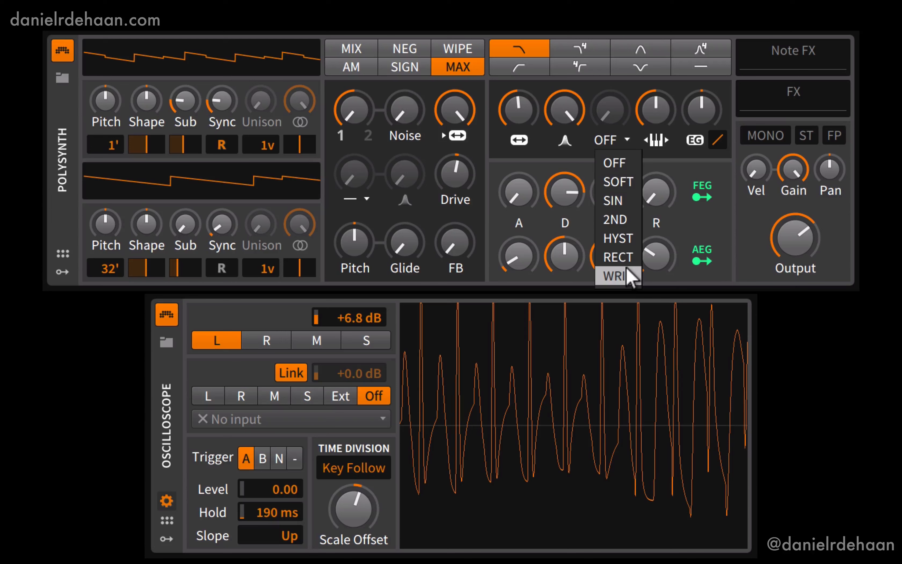
{"action": "left_click", "coordinate": [630, 182]}
{"action": "mouse_move", "coordinate": [607, 122]}
{"action": "left_mouse_down"}
{"action": "mouse_move", "coordinate": [607, 114]}
{"action": "mouse_move", "coordinate": [608, 121]}
{"action": "left_mouse_up"}
{"action": "mouse_move", "coordinate": [518, 108]}
{"action": "left_mouse_down"}
{"action": "mouse_move", "coordinate": [519, 127]}
{"action": "mouse_move", "coordinate": [518, 104]}
{"action": "mouse_move", "coordinate": [560, 136]}
{"action": "mouse_move", "coordinate": [519, 94]}
{"action": "mouse_move", "coordinate": [518, 111]}
{"action": "left_mouse_up"}
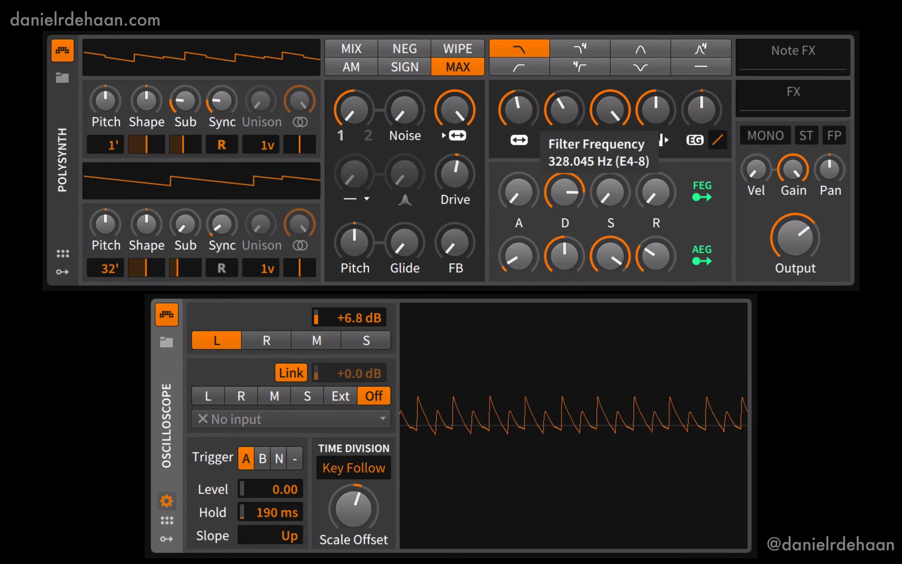
- Switch the filter waveshaper to WRIP with its drive at maximum and sweep the filter frequency up to a high setting
{"action": "left_click", "coordinate": [612, 140]}
{"action": "left_click", "coordinate": [628, 276]}
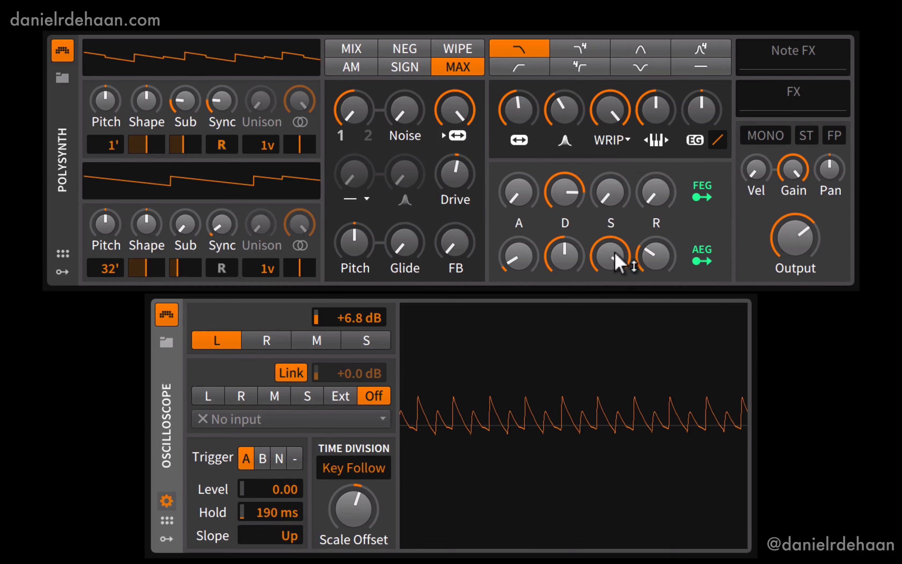
{"action": "mouse_move", "coordinate": [606, 106]}
{"action": "left_mouse_down"}
{"action": "mouse_move", "coordinate": [605, 114]}
{"action": "mouse_move", "coordinate": [606, 100]}
{"action": "left_mouse_up"}
{"action": "left_click_drag", "start_coordinate": [517, 120], "coordinate": [516, 92]}
{"action": "mouse_move", "coordinate": [519, 109]}
{"action": "left_mouse_down"}
{"action": "mouse_move", "coordinate": [519, 160]}
{"action": "mouse_move", "coordinate": [520, 93]}
{"action": "mouse_move", "coordinate": [519, 151]}
{"action": "mouse_move", "coordinate": [519, 100]}
{"action": "left_mouse_up"}
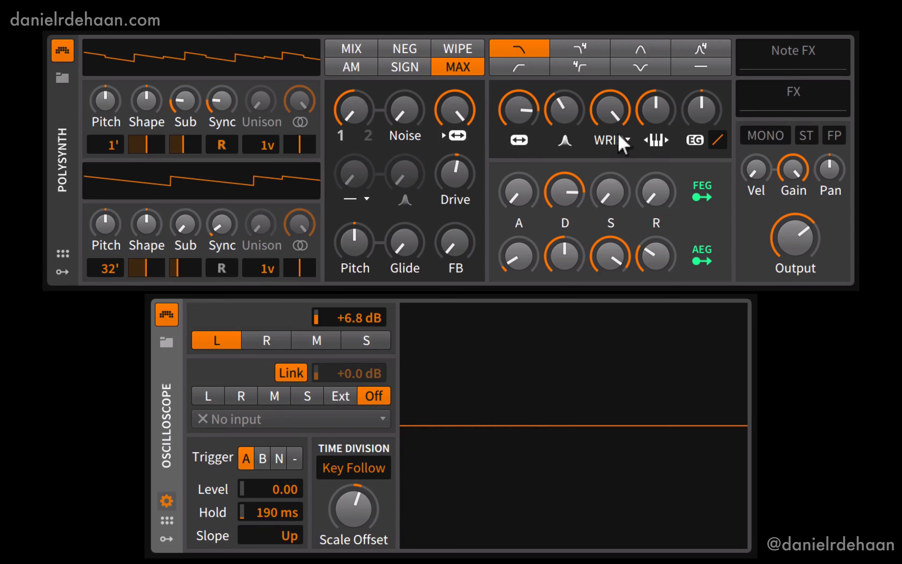
{"action": "mouse_move", "coordinate": [637, 115]}
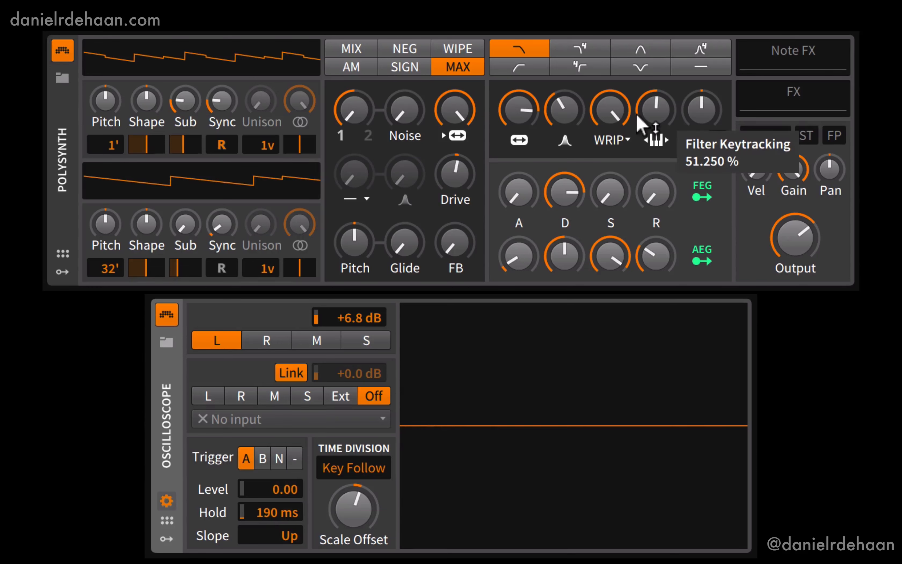
- Sweep the filter keytracking between 0% and about 52%, leaving it at 0%
{"action": "left_click_drag", "start_coordinate": [637, 115], "coordinate": [636, 190]}
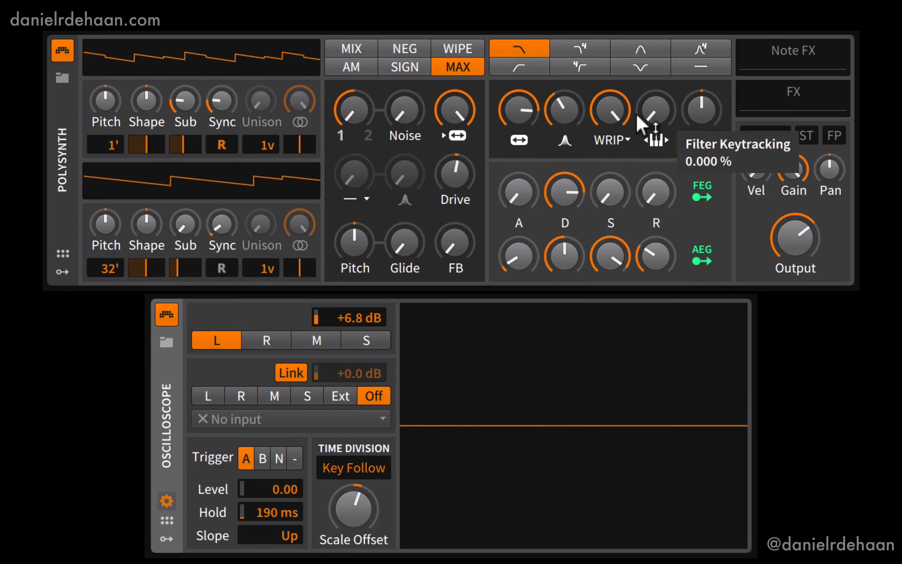
{"action": "mouse_move", "coordinate": [636, 115]}
{"action": "left_mouse_down"}
{"action": "mouse_move", "coordinate": [637, 56]}
{"action": "mouse_move", "coordinate": [637, 116]}
{"action": "left_mouse_up"}
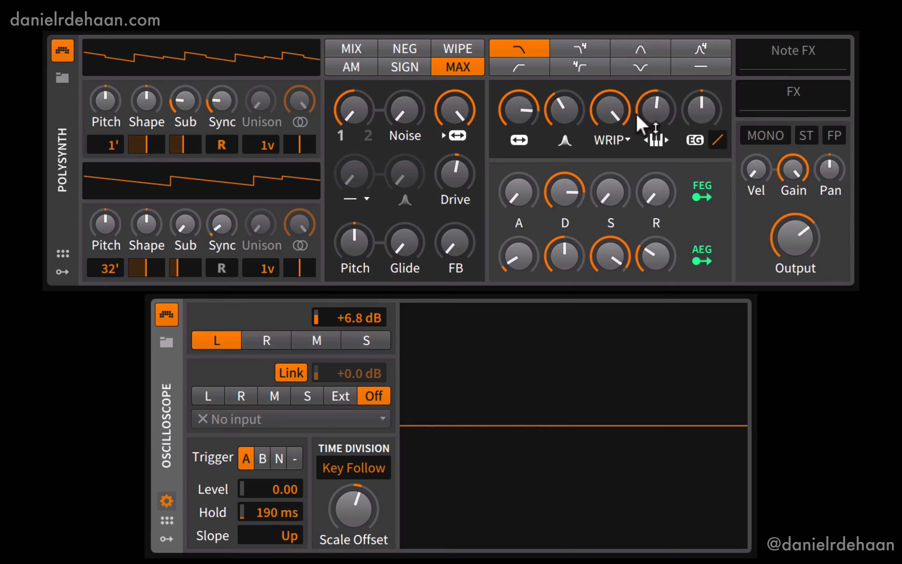
{"action": "mouse_move", "coordinate": [641, 124]}
{"action": "mouse_move", "coordinate": [520, 111]}
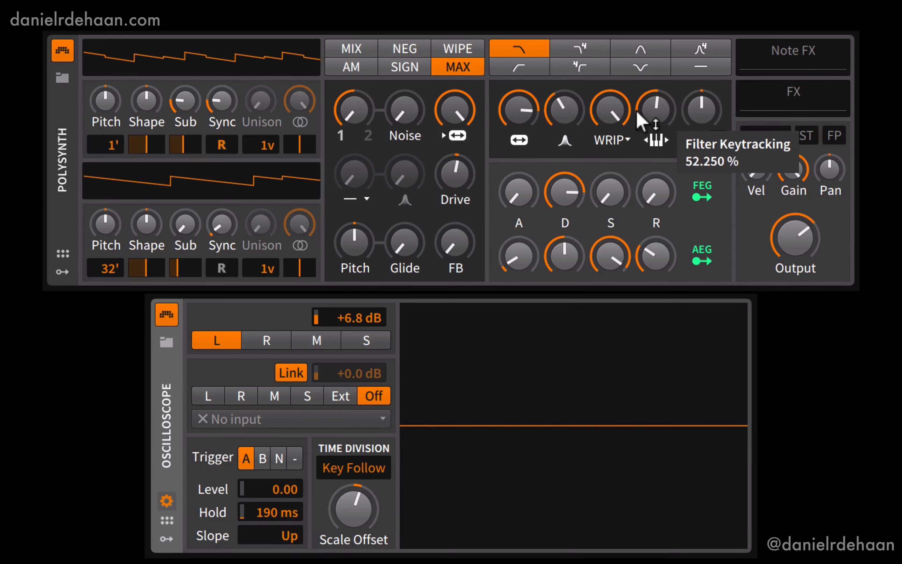
{"action": "left_click_drag", "start_coordinate": [642, 122], "coordinate": [644, 137]}
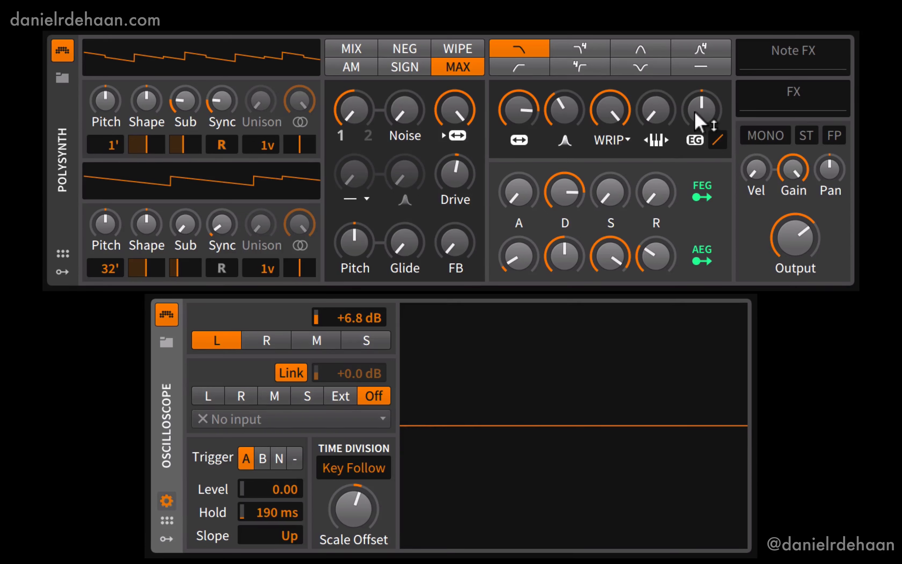
- Set the filter envelope amount to maximum and lower the filter frequency to slightly above 107 Hz
{"action": "mouse_move", "coordinate": [696, 114]}
{"action": "mouse_move", "coordinate": [506, 192]}
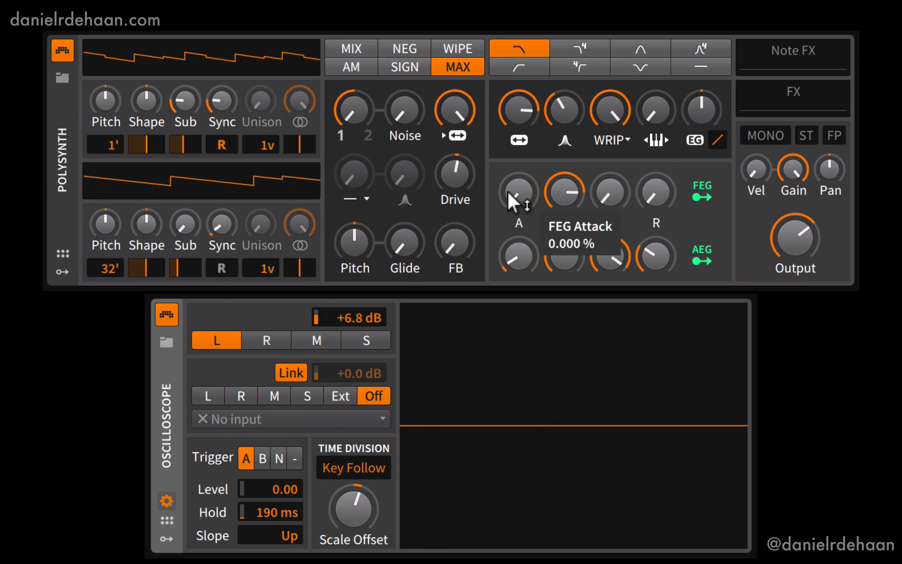
{"action": "mouse_move", "coordinate": [560, 186]}
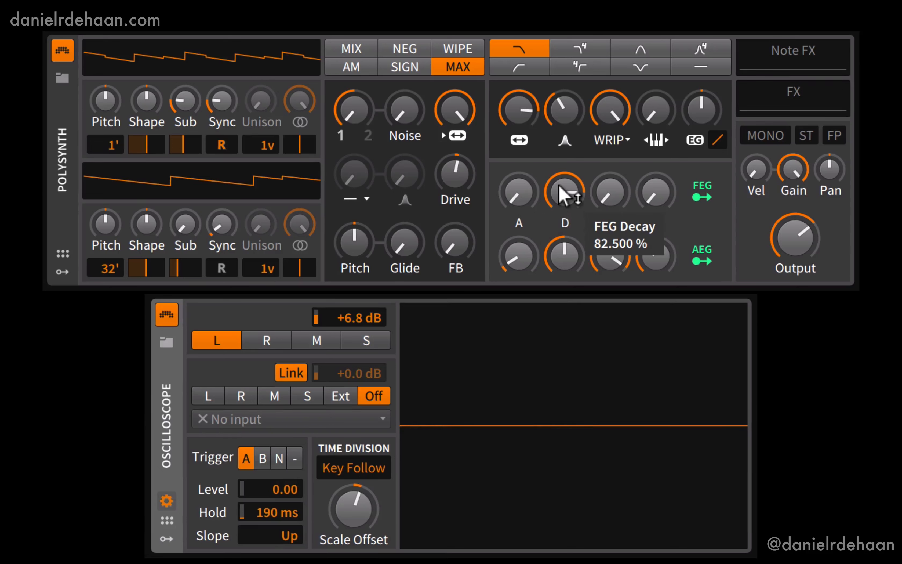
{"action": "mouse_move", "coordinate": [631, 181]}
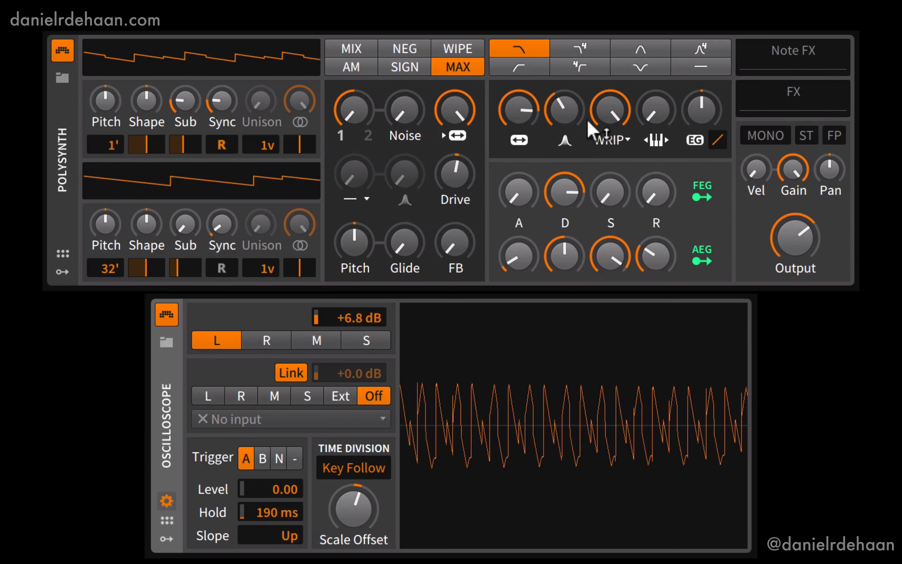
{"action": "left_click_drag", "start_coordinate": [511, 112], "coordinate": [511, 151]}
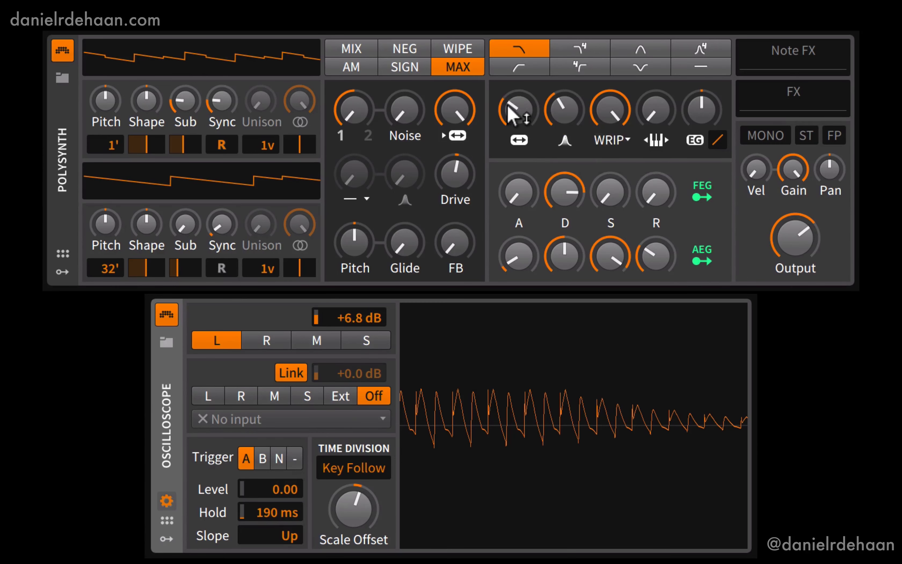
{"action": "left_click_drag", "start_coordinate": [701, 109], "coordinate": [701, 48]}
{"action": "left_click_drag", "start_coordinate": [684, 104], "coordinate": [684, 45]}
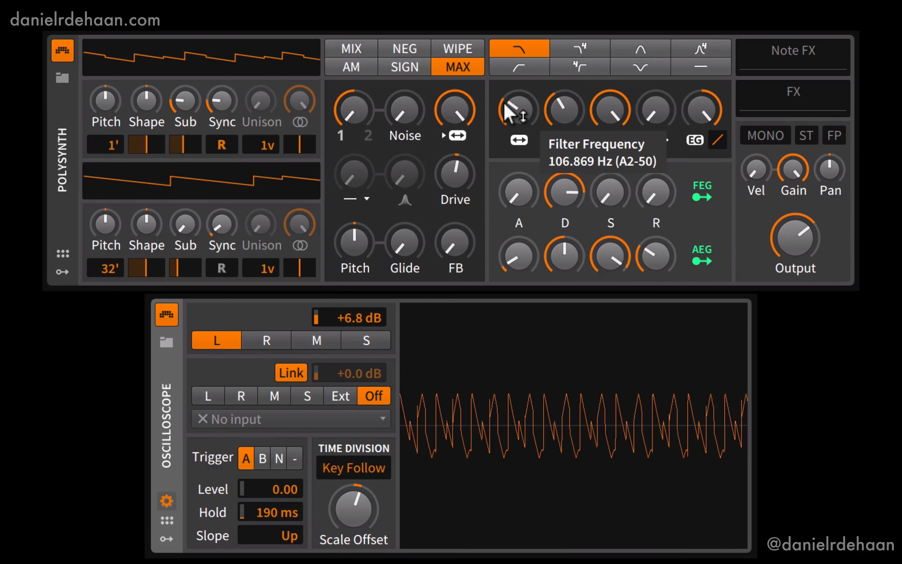
{"action": "left_click_drag", "start_coordinate": [526, 106], "coordinate": [530, 113]}
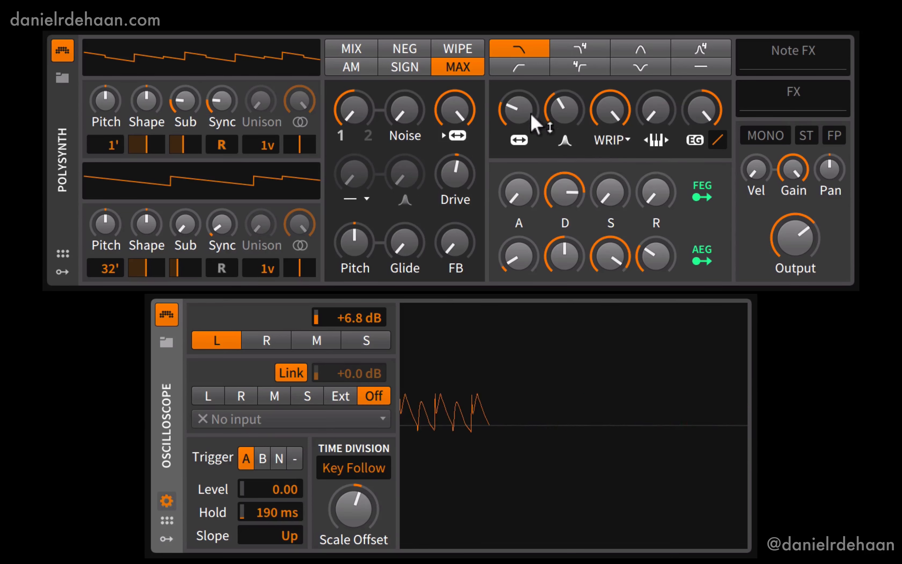
- Shorten the filter envelope's decay, lengthen its attack to just past the middle, and bend the envelope's linear curve
{"action": "left_click_drag", "start_coordinate": [569, 165], "coordinate": [565, 206]}
{"action": "left_click_drag", "start_coordinate": [507, 184], "coordinate": [507, 145]}
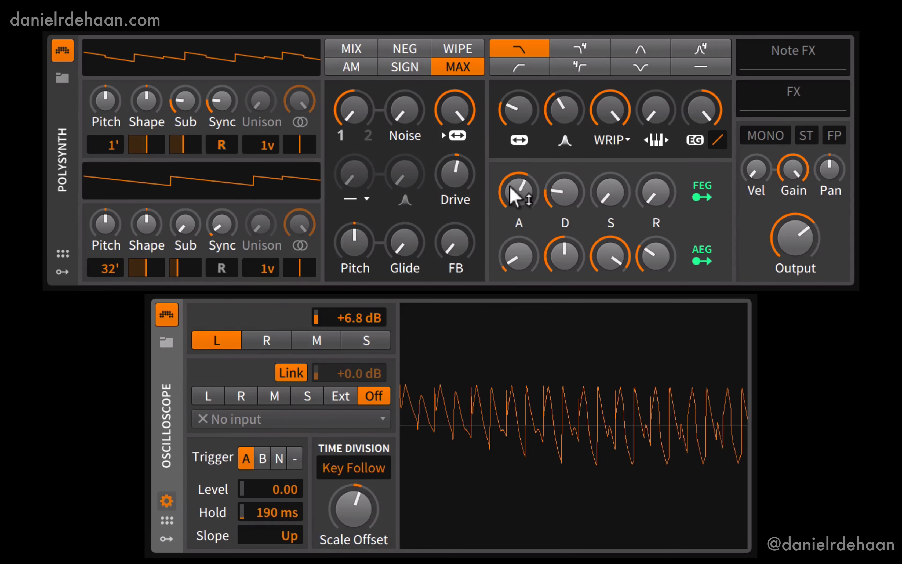
{"action": "left_click_drag", "start_coordinate": [718, 140], "coordinate": [716, 168]}
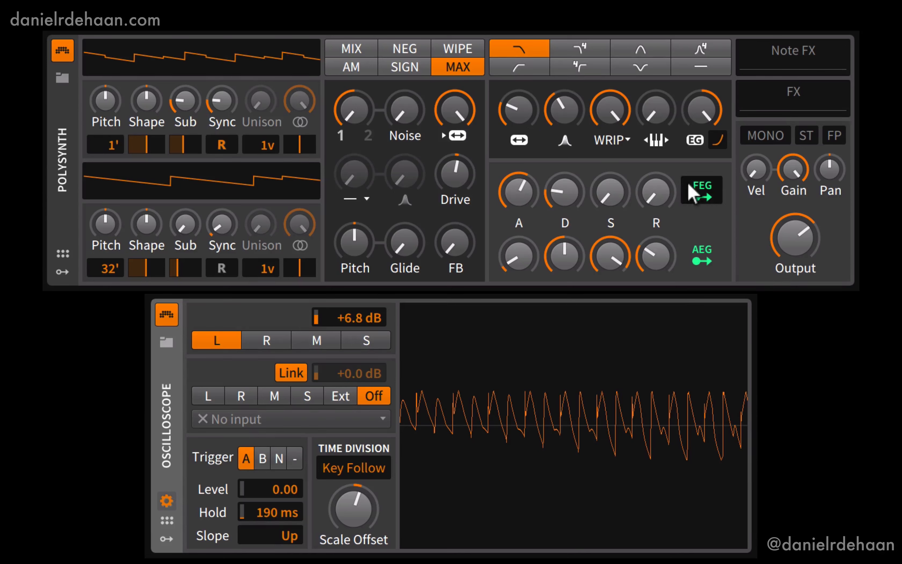
- Check which parameters the FEG and the AEG can modulate, and leave the modulation mapping mode
{"action": "left_click", "coordinate": [702, 197]}
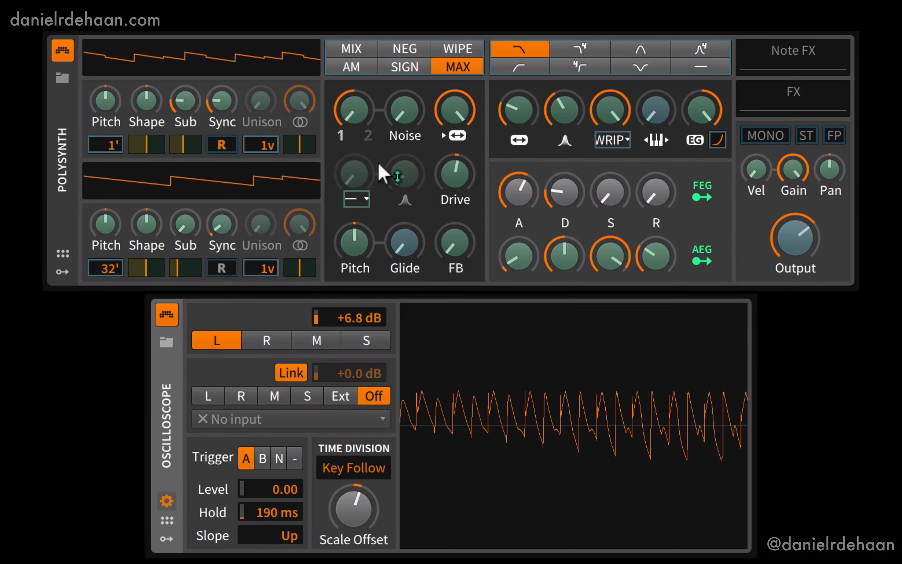
{"action": "left_click", "coordinate": [697, 261]}
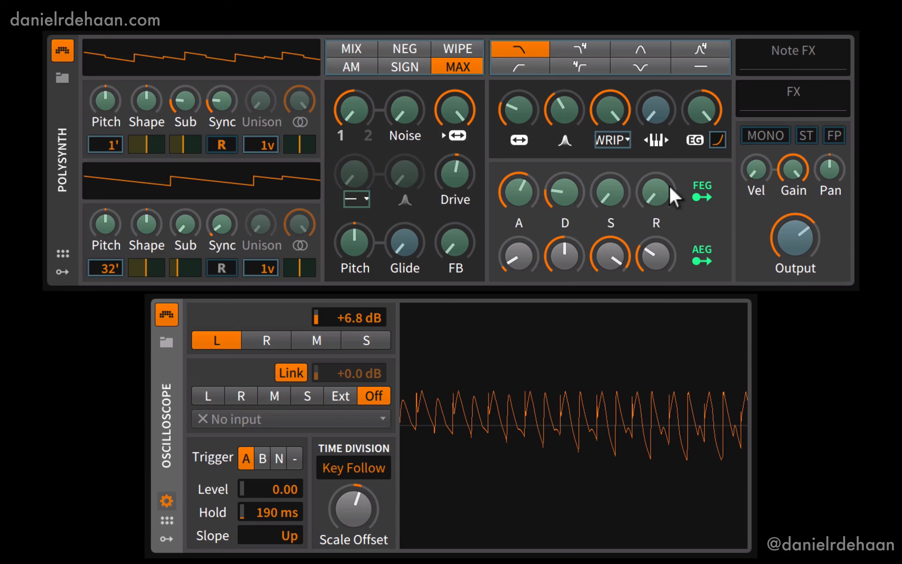
{"action": "left_click", "coordinate": [686, 252]}
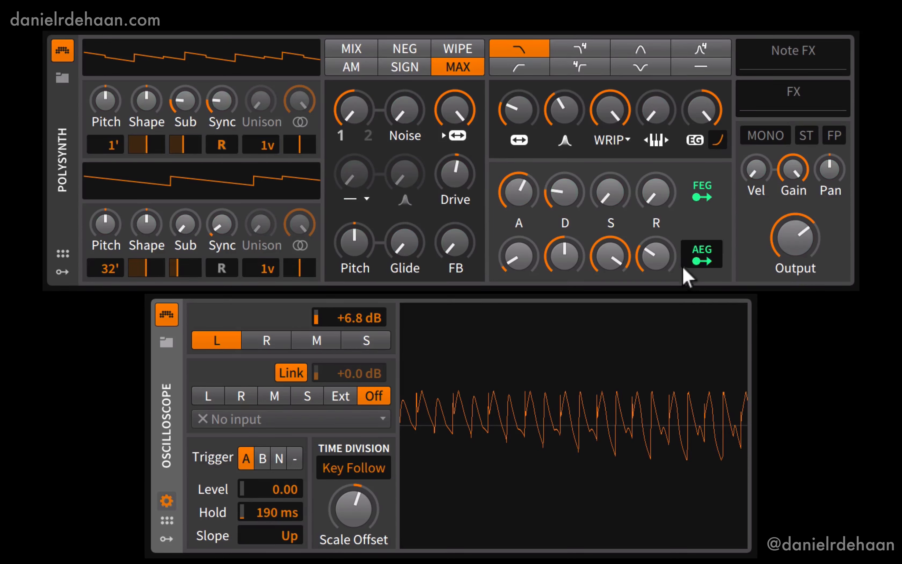
- Lengthen the amplitude envelope's release and sweep its attack up to maximum and back to zero
{"action": "left_click_drag", "start_coordinate": [654, 278], "coordinate": [654, 247]}
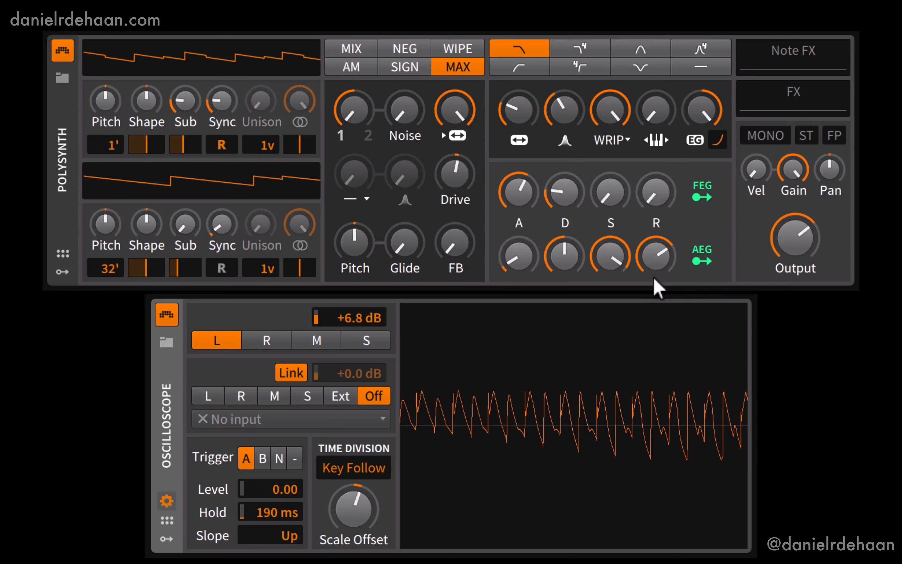
{"action": "left_click_drag", "start_coordinate": [527, 263], "coordinate": [512, 253]}
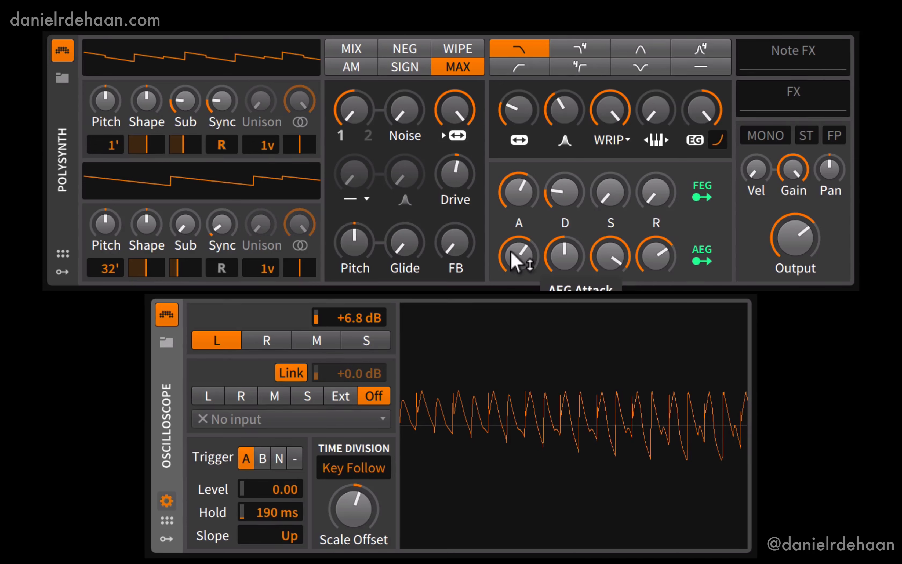
{"action": "left_click_drag", "start_coordinate": [511, 252], "coordinate": [511, 250]}
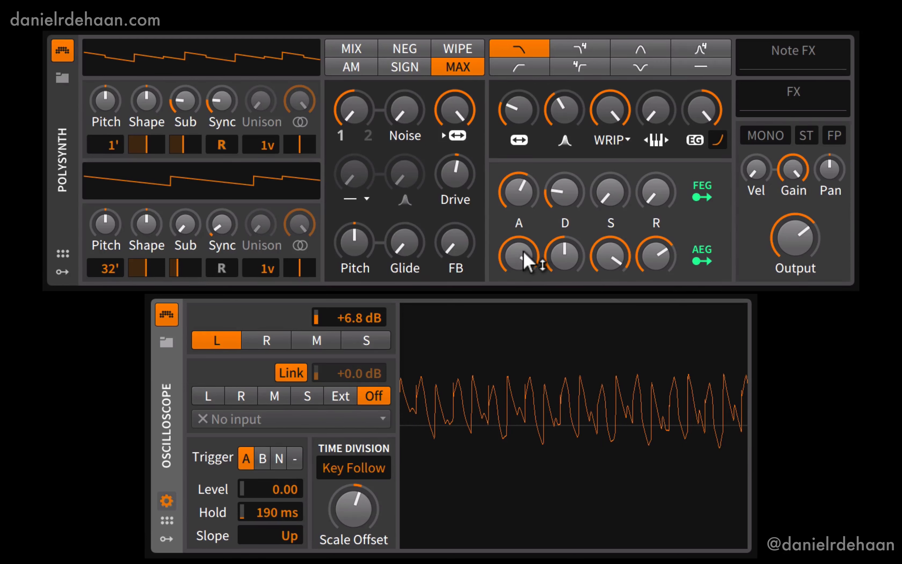
{"action": "mouse_move", "coordinate": [524, 262]}
{"action": "left_mouse_down"}
{"action": "mouse_move", "coordinate": [524, 284]}
{"action": "mouse_move", "coordinate": [524, 258]}
{"action": "left_mouse_up"}
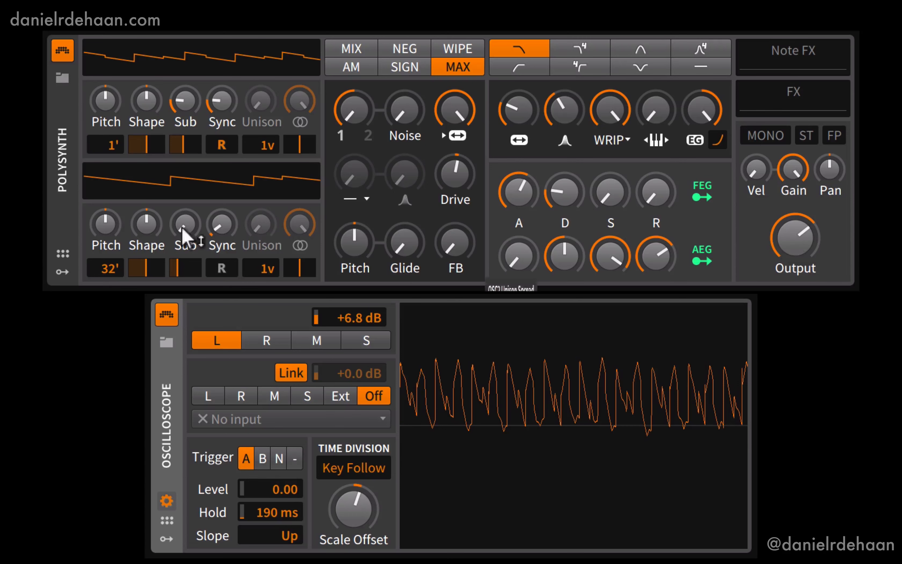
- Show the Polysynth's modulator slots
{"action": "left_click", "coordinate": [62, 272]}
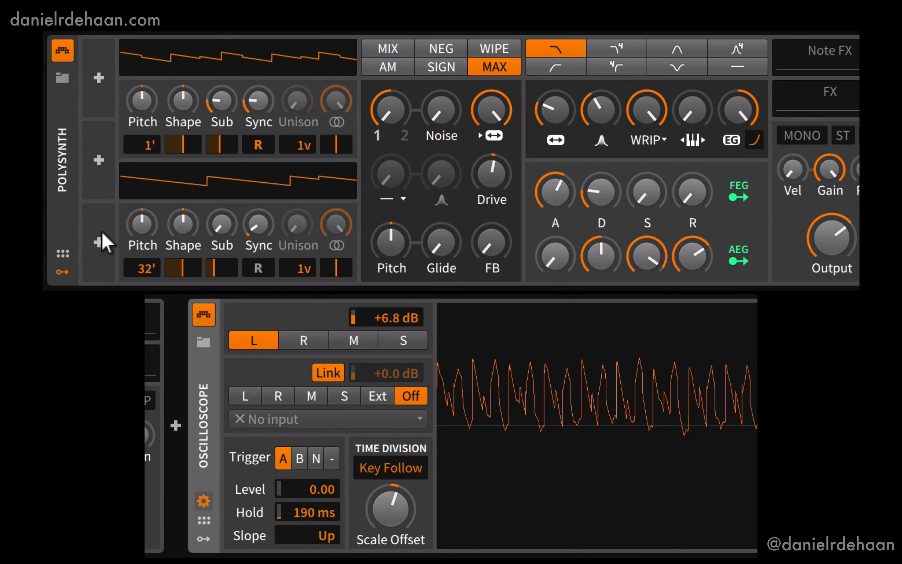